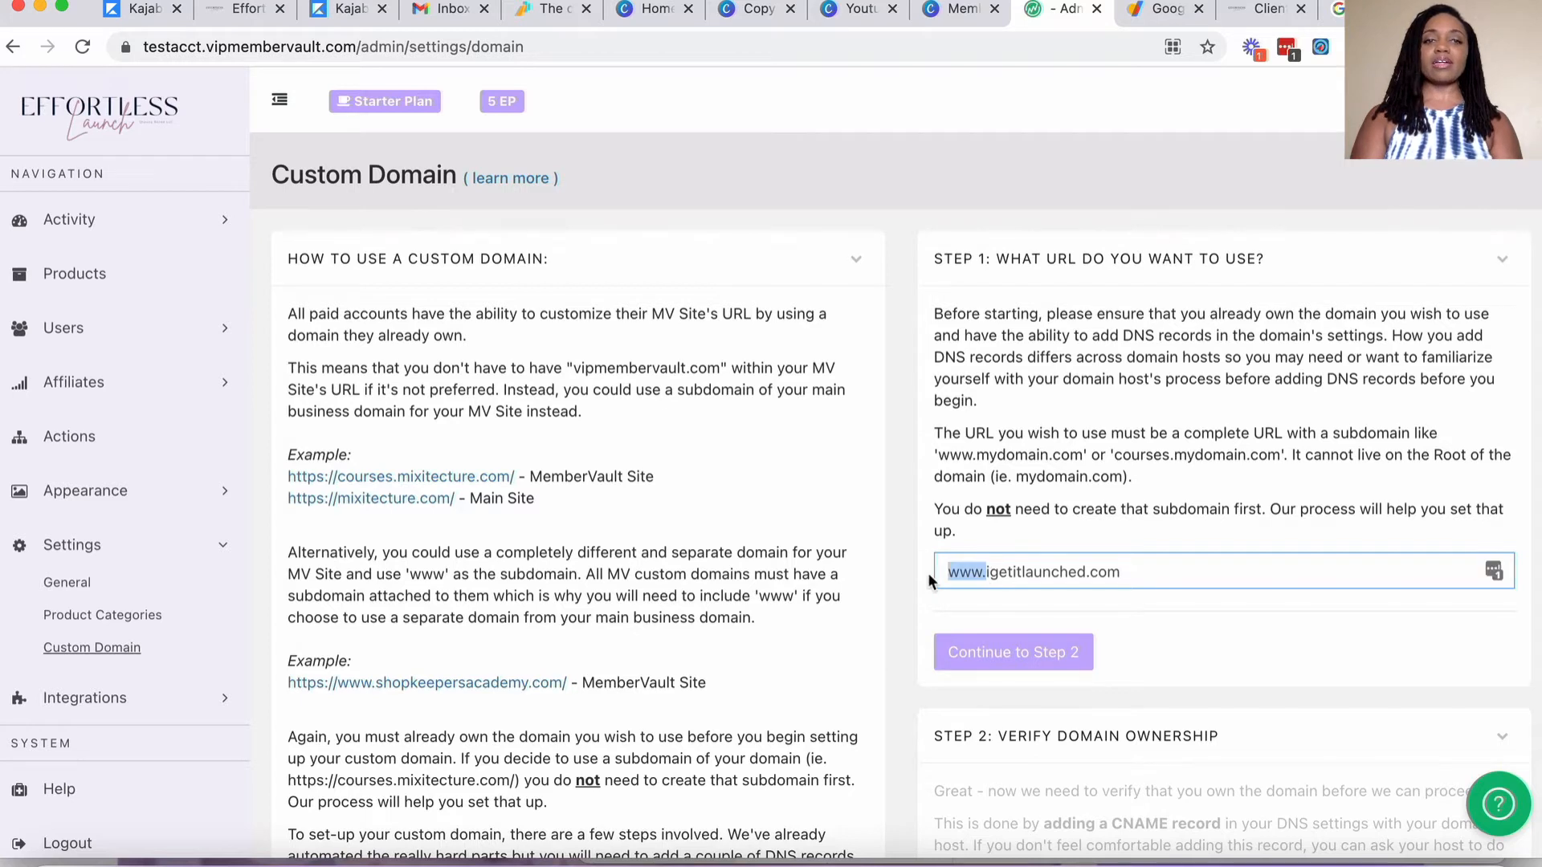
key(BackSpace)
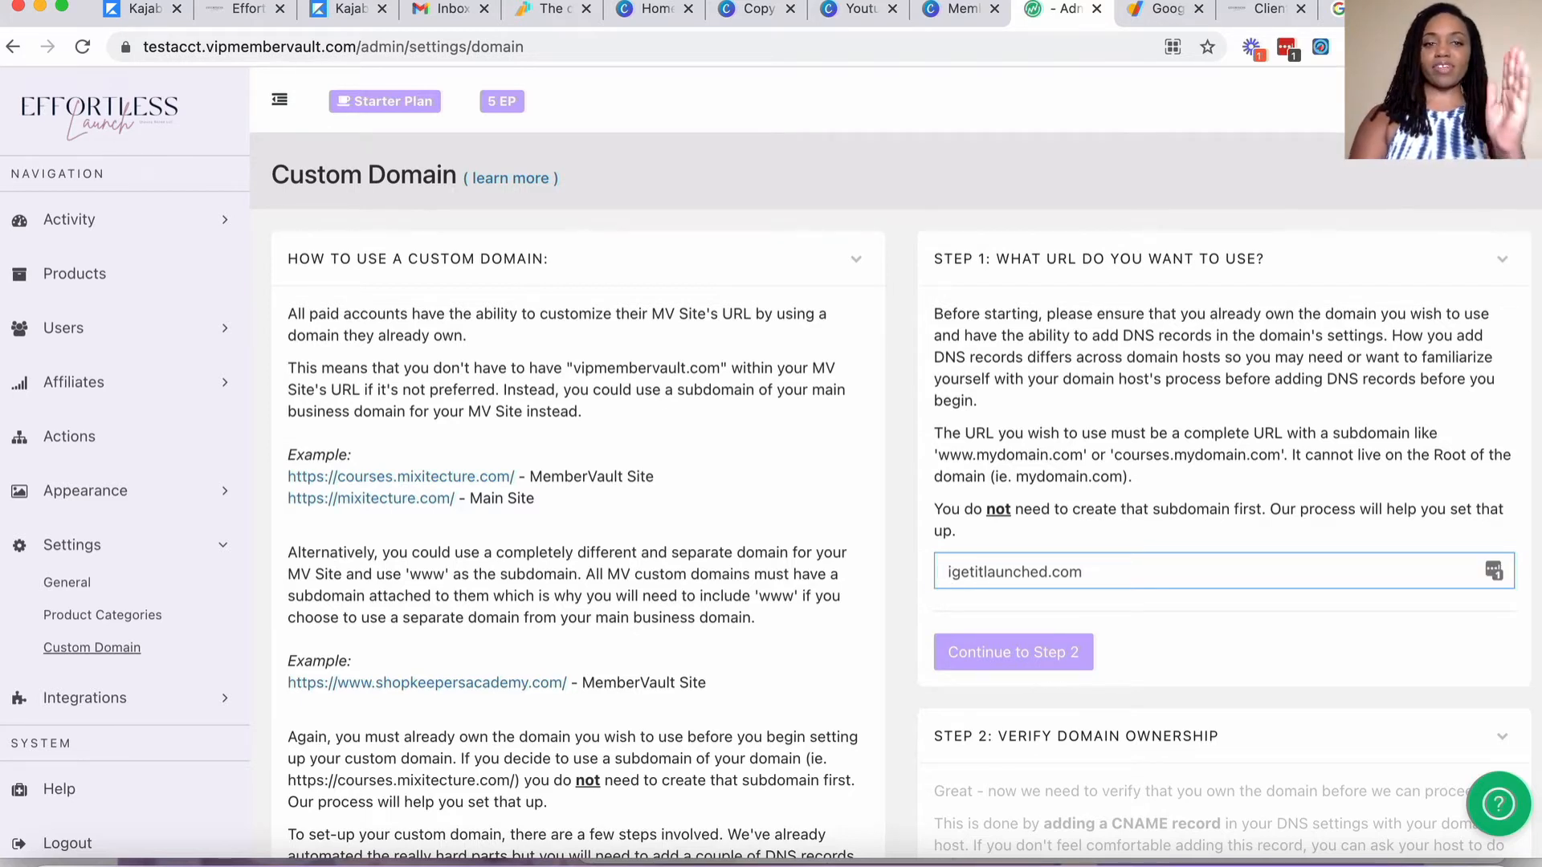
text(www.)
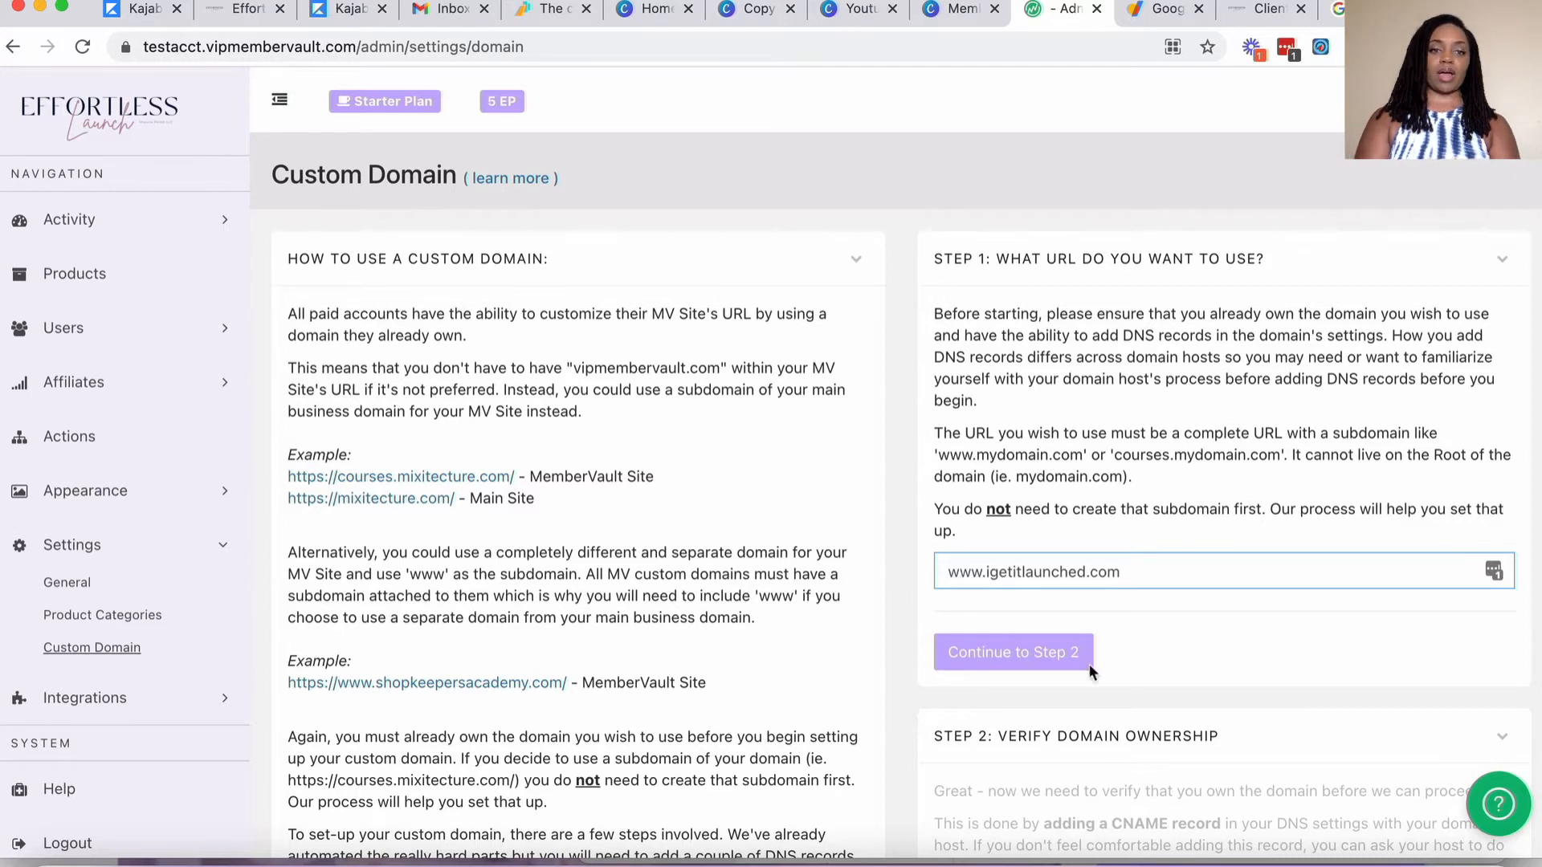
click(1073, 673)
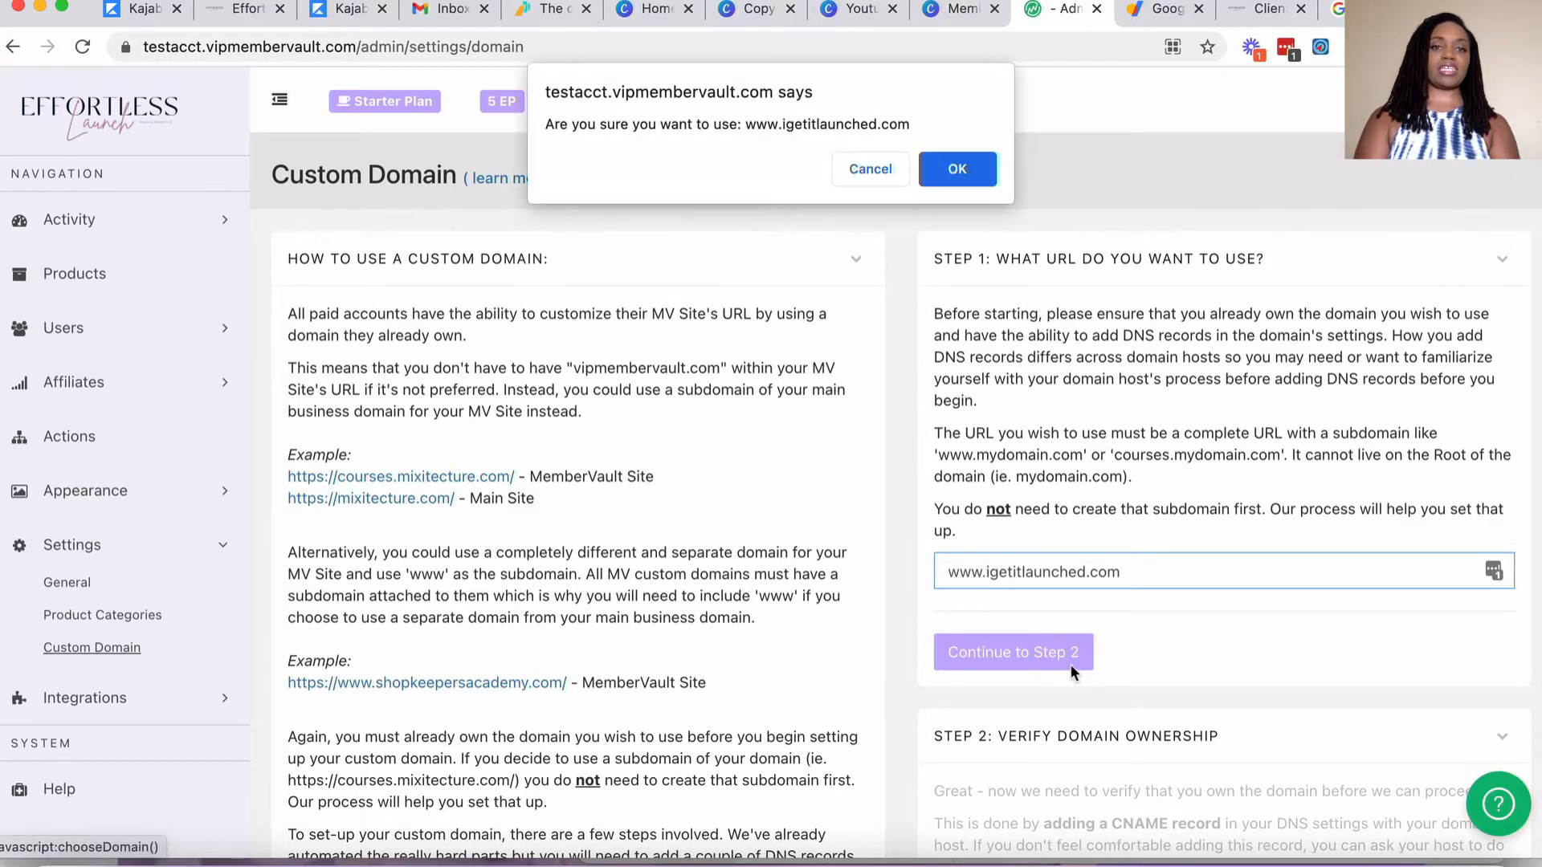
click(963, 181)
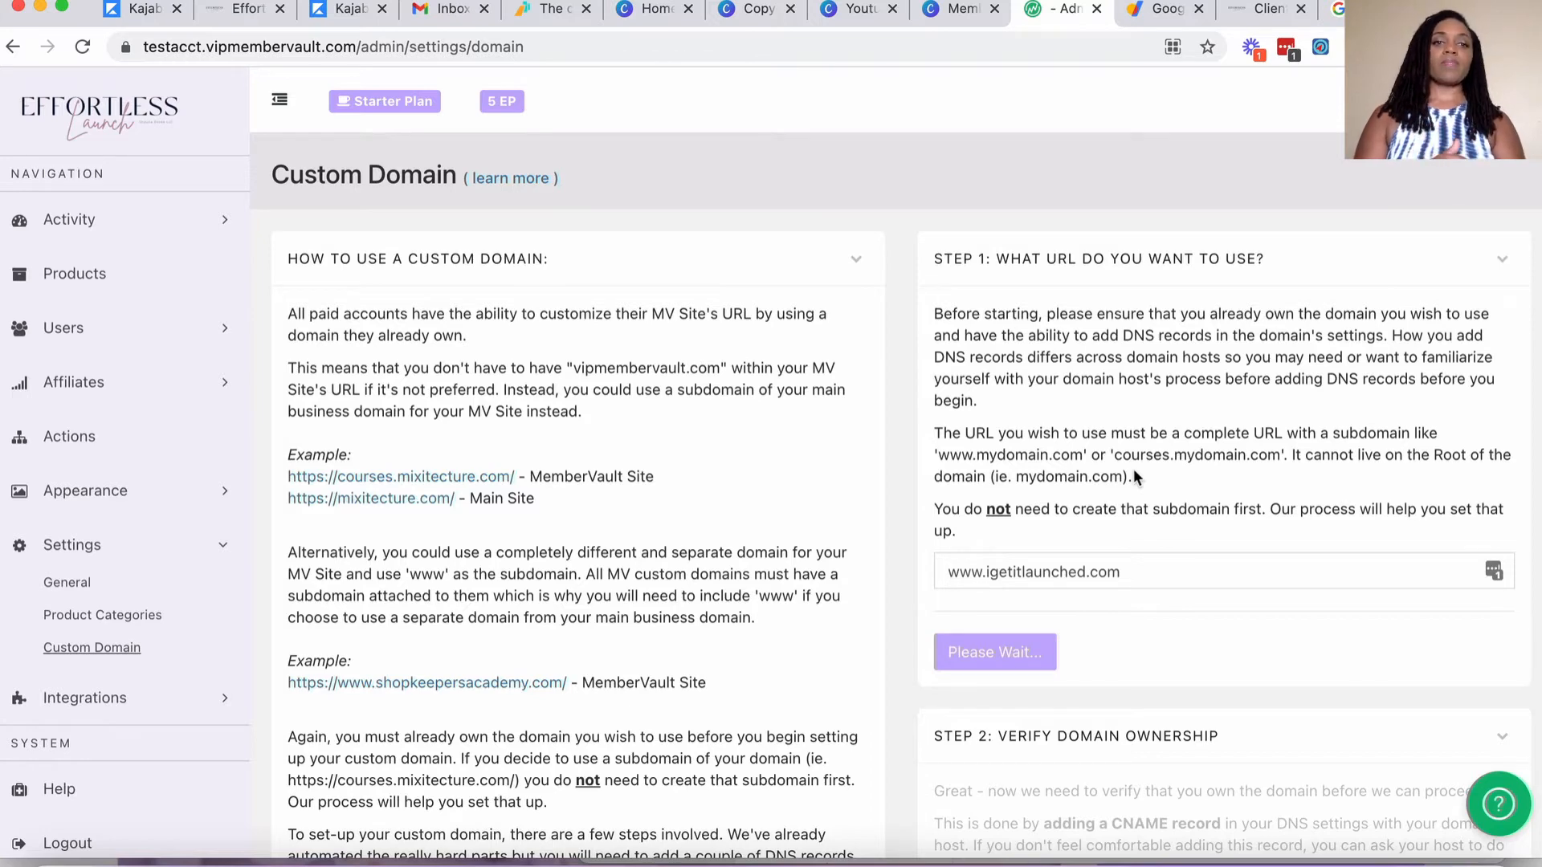
Review the domain ownership instructions, the CNAME name and value to add, and the URL submitted in Step 1.
scroll(1133, 469, down, 3)
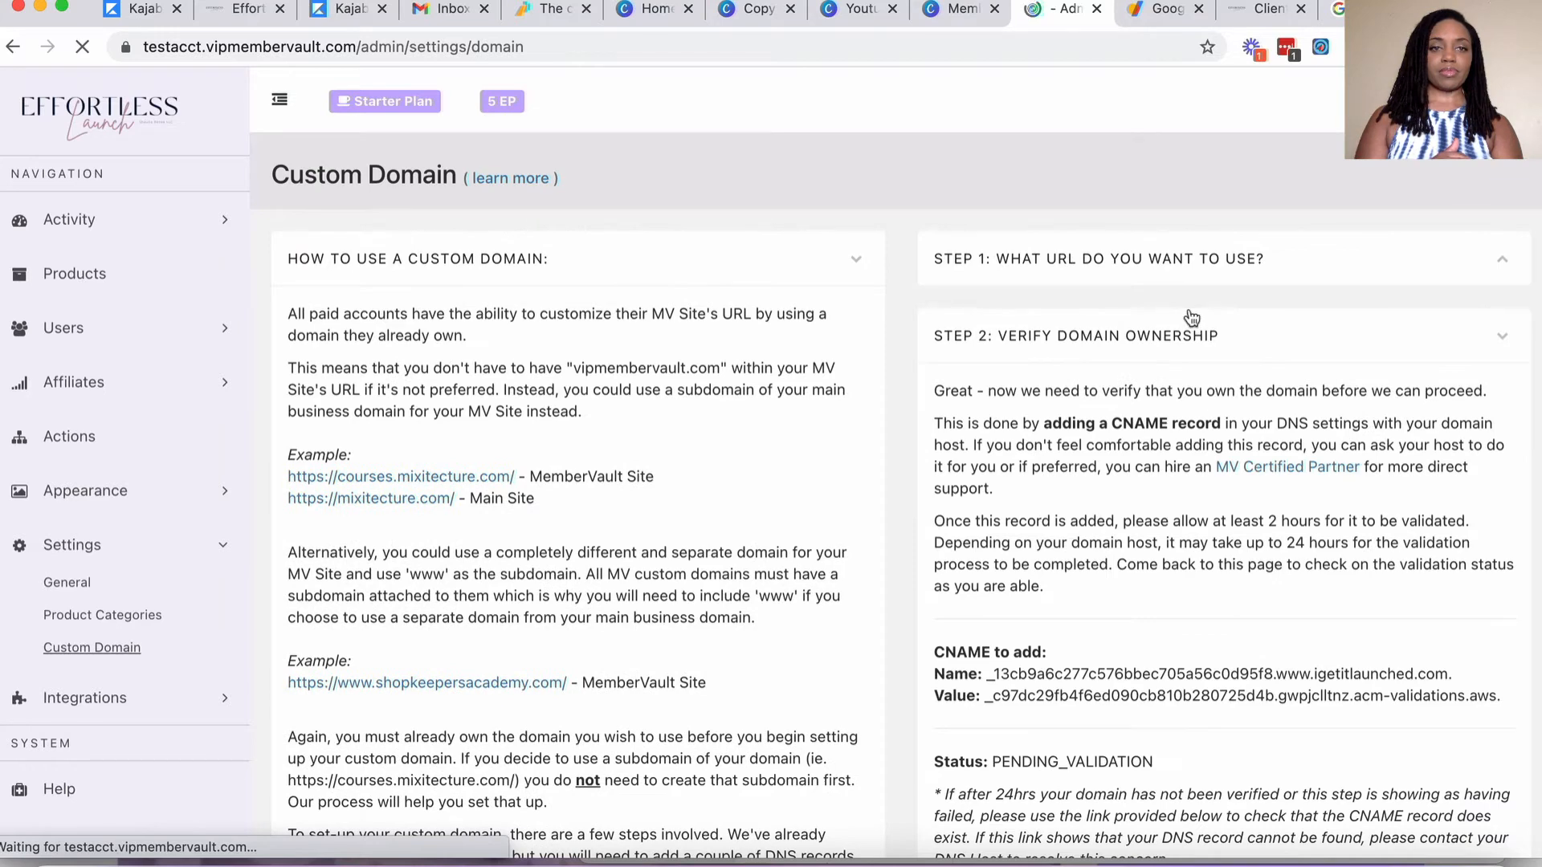
scroll(1191, 317, down, 2)
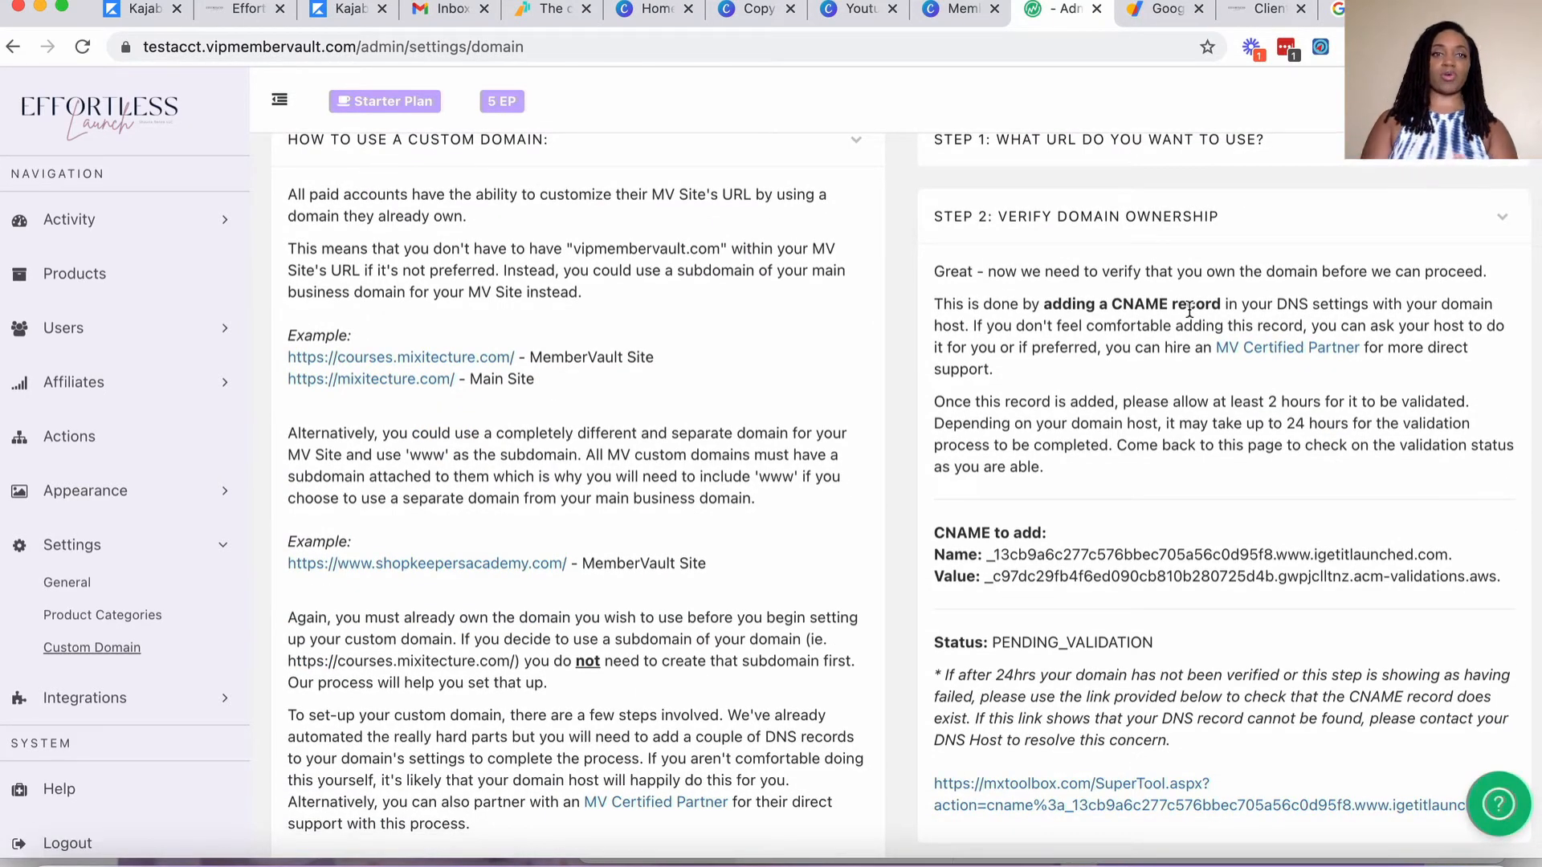
scroll(1189, 309, down, 1)
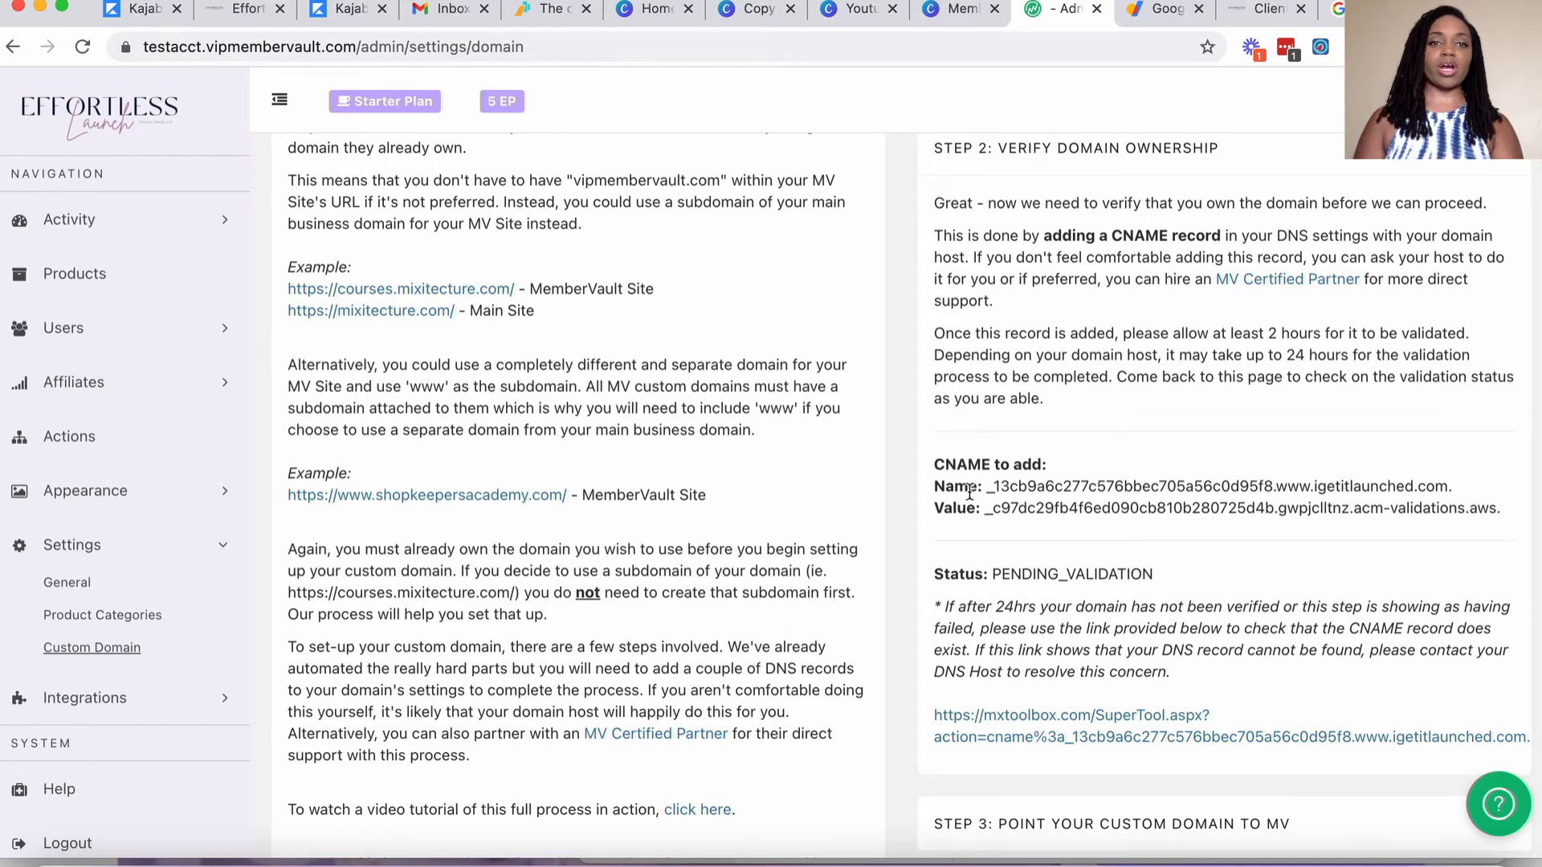
drag(933, 459, 1431, 511)
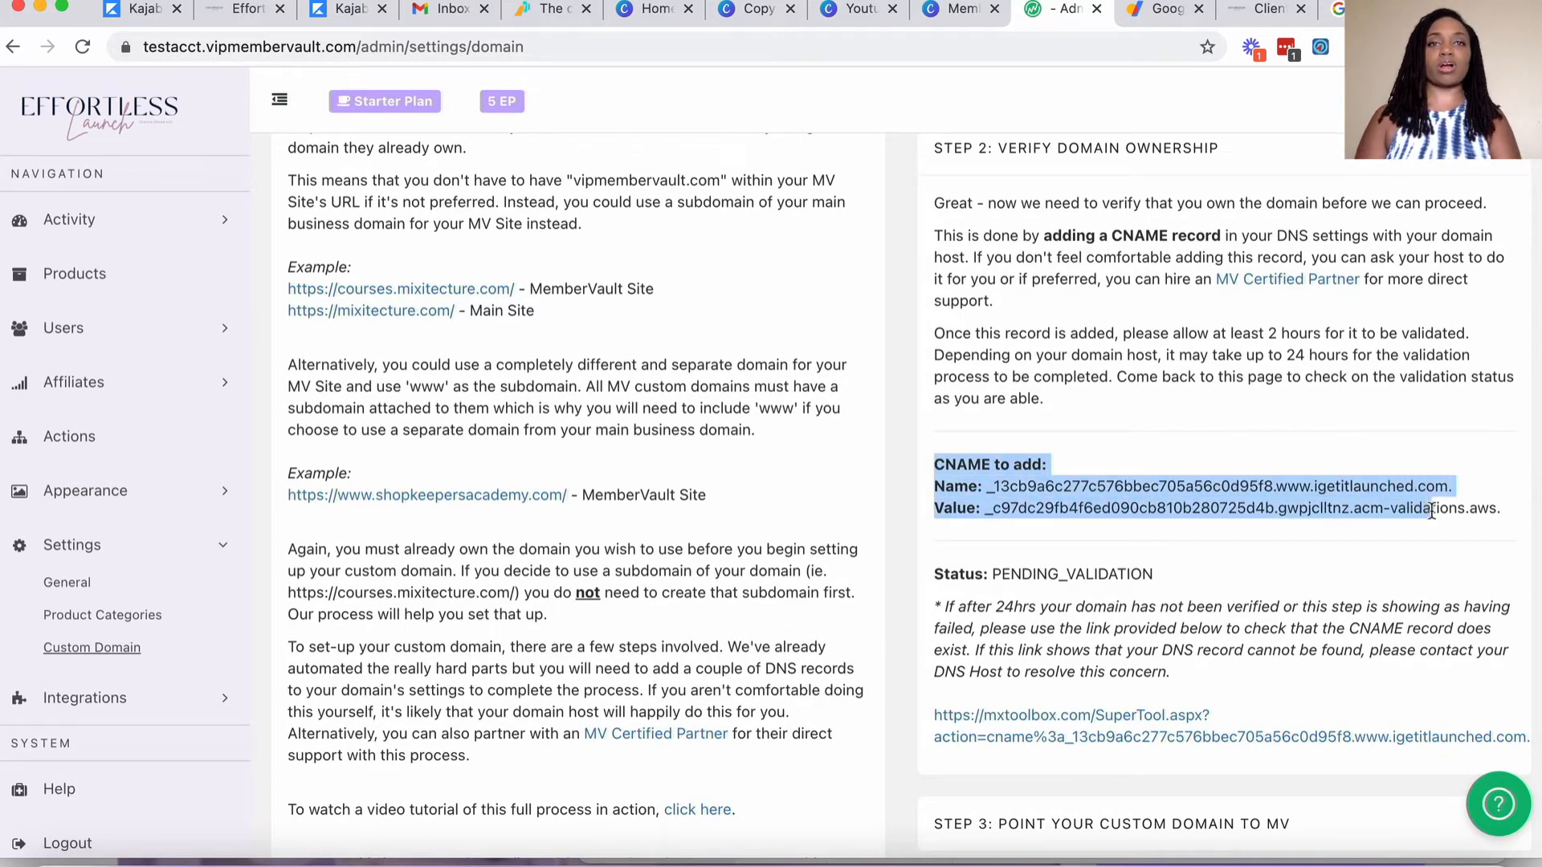
click(1381, 462)
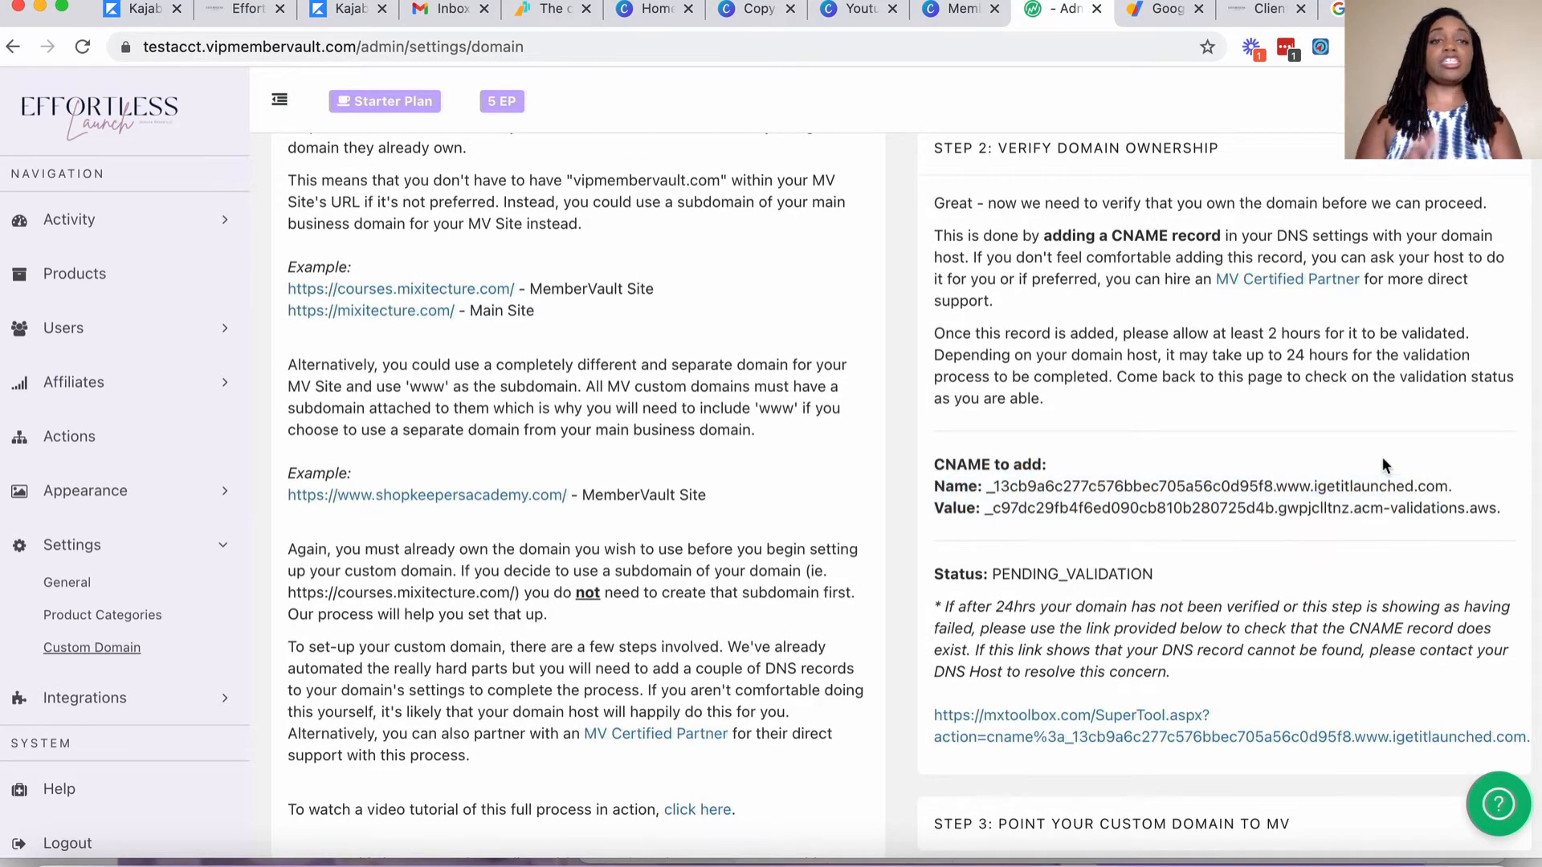
scroll(1381, 456, up, 3)
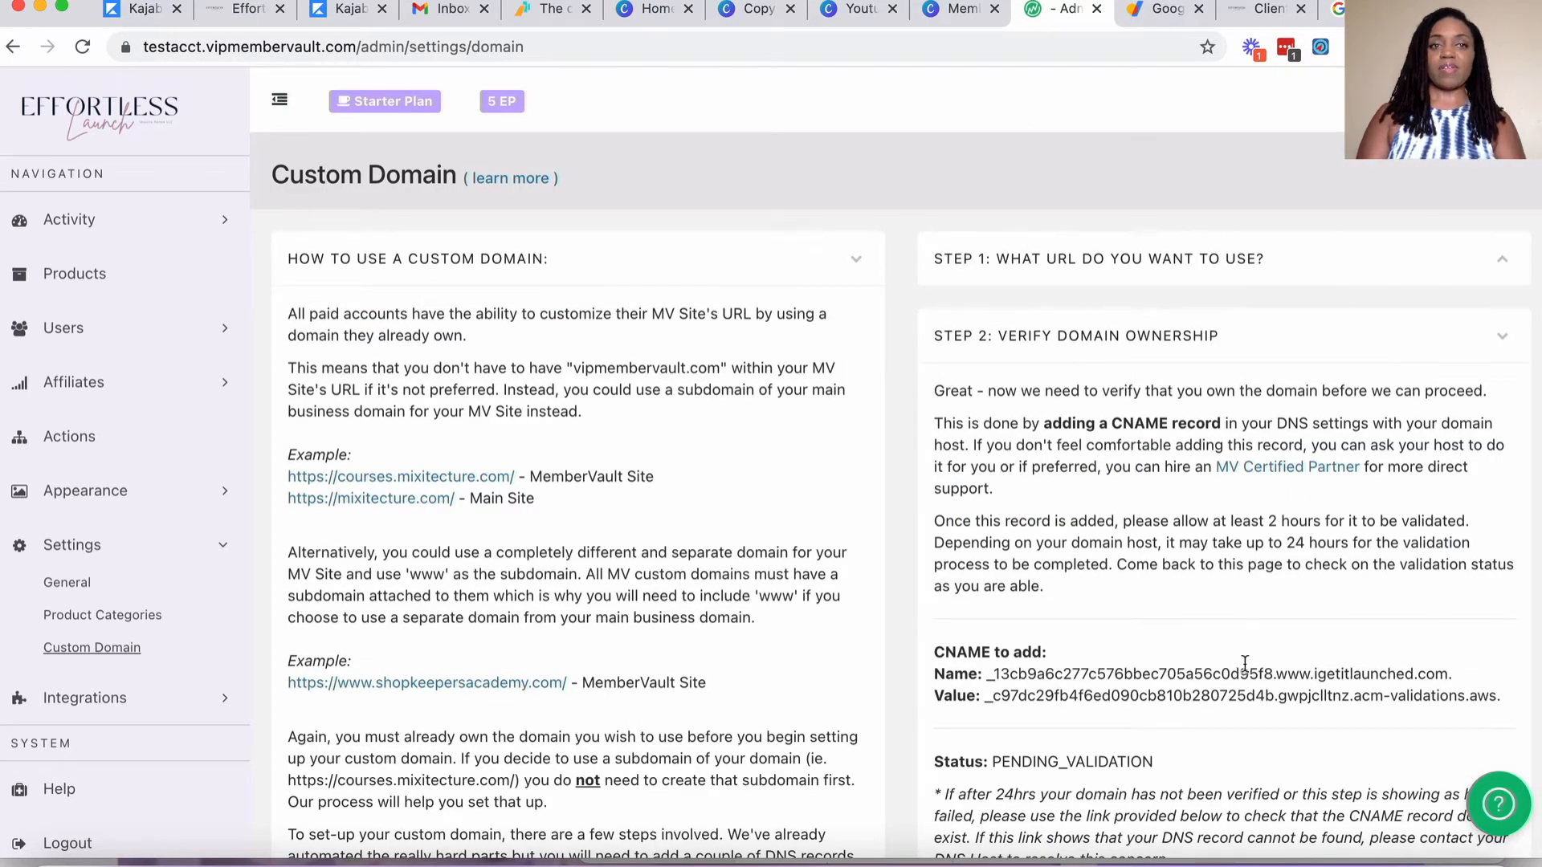
click(1153, 270)
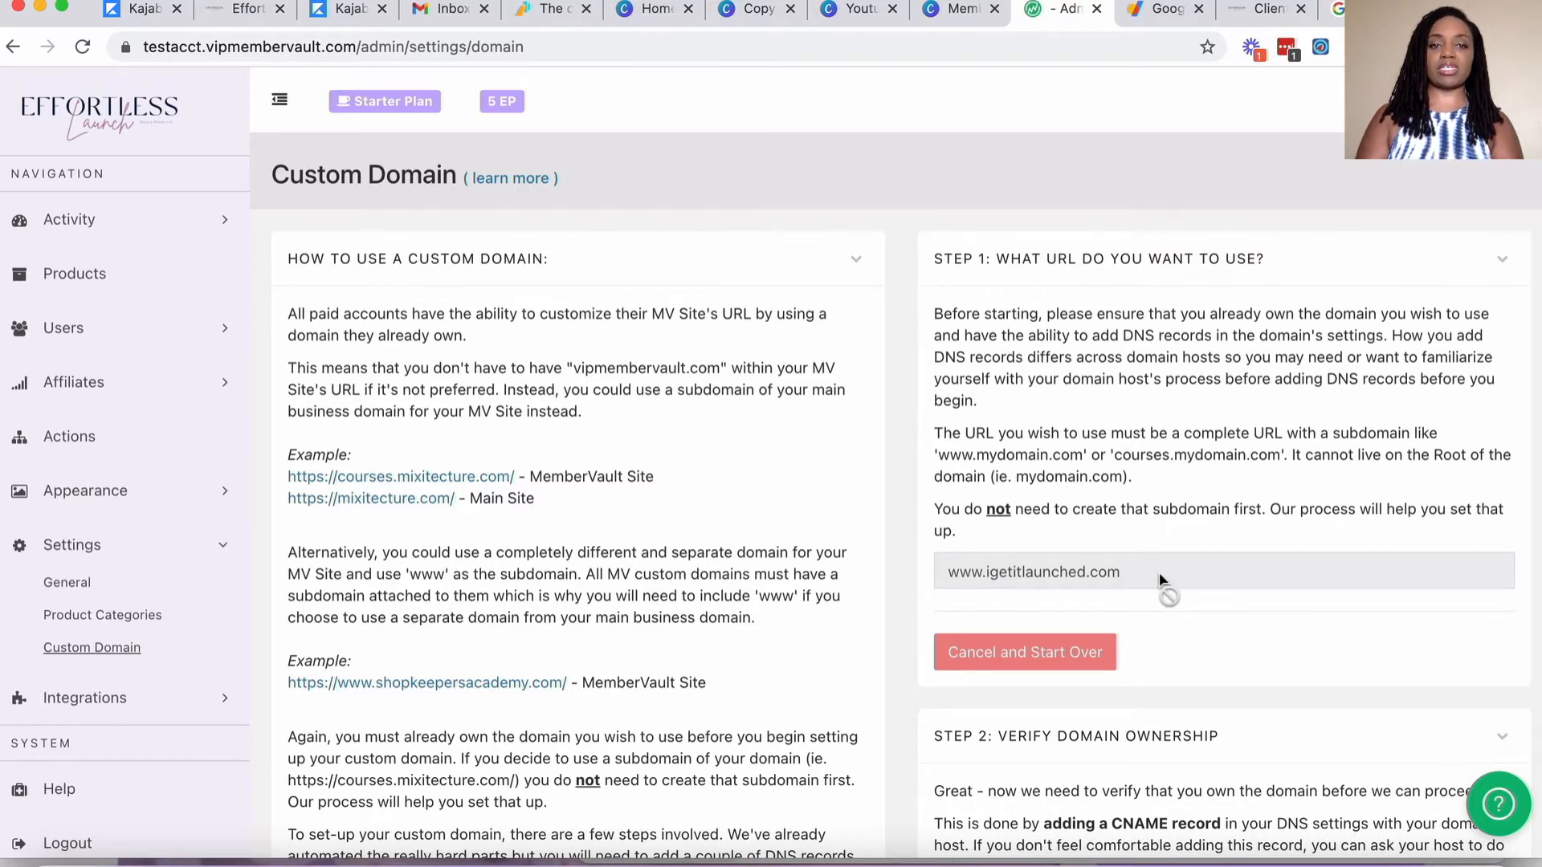
scroll(1124, 594, down, 7)
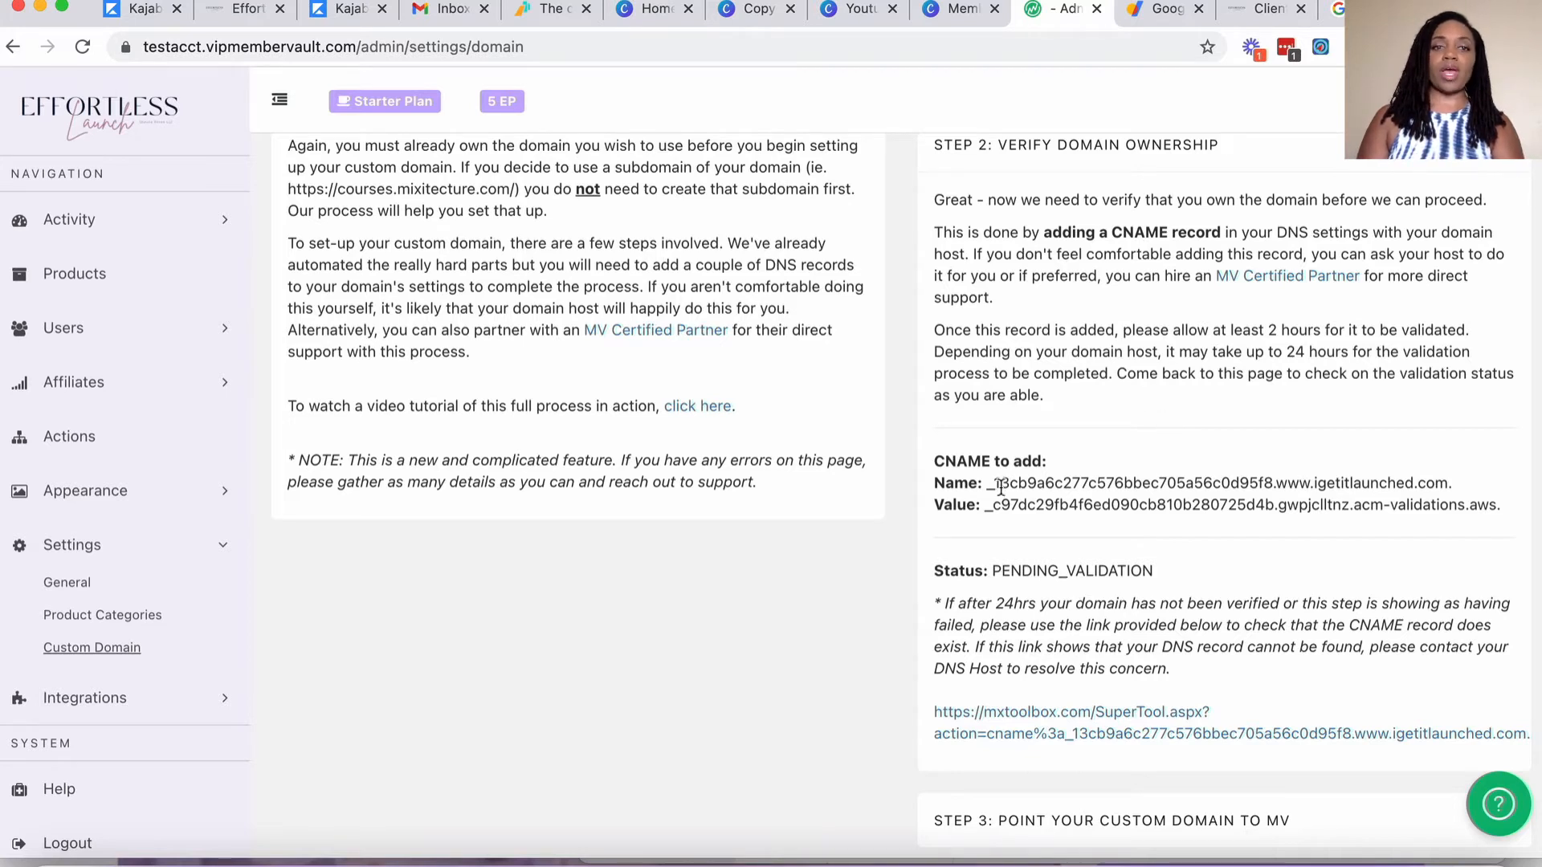
Examine the CNAME name by highlighting it in full and up to www, without the root domain igetitlaunched.com.
drag(986, 486, 1460, 485)
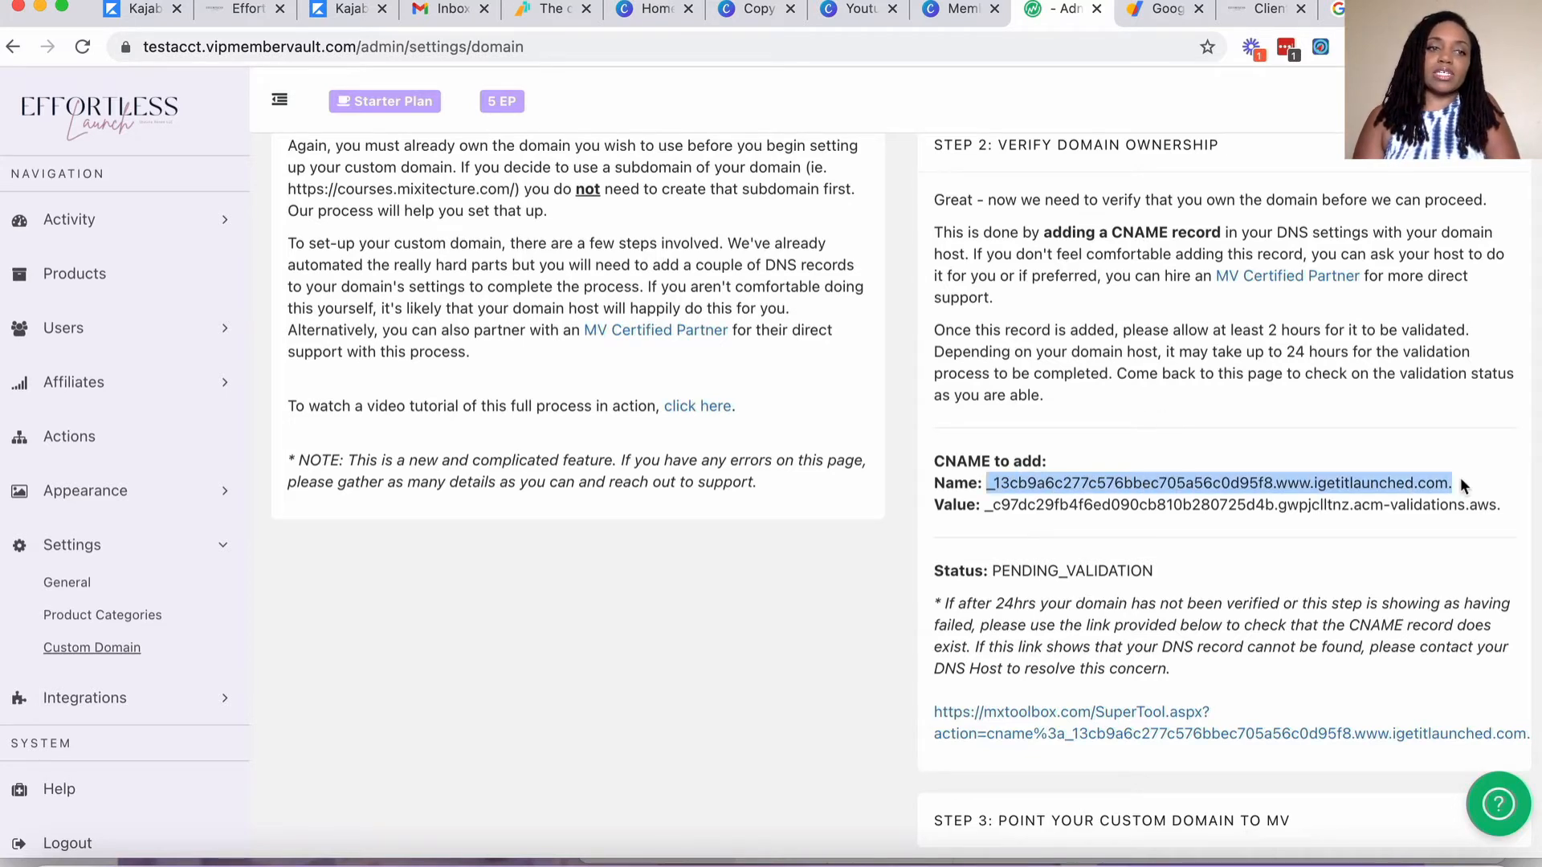
click(1252, 482)
drag(985, 482, 1309, 473)
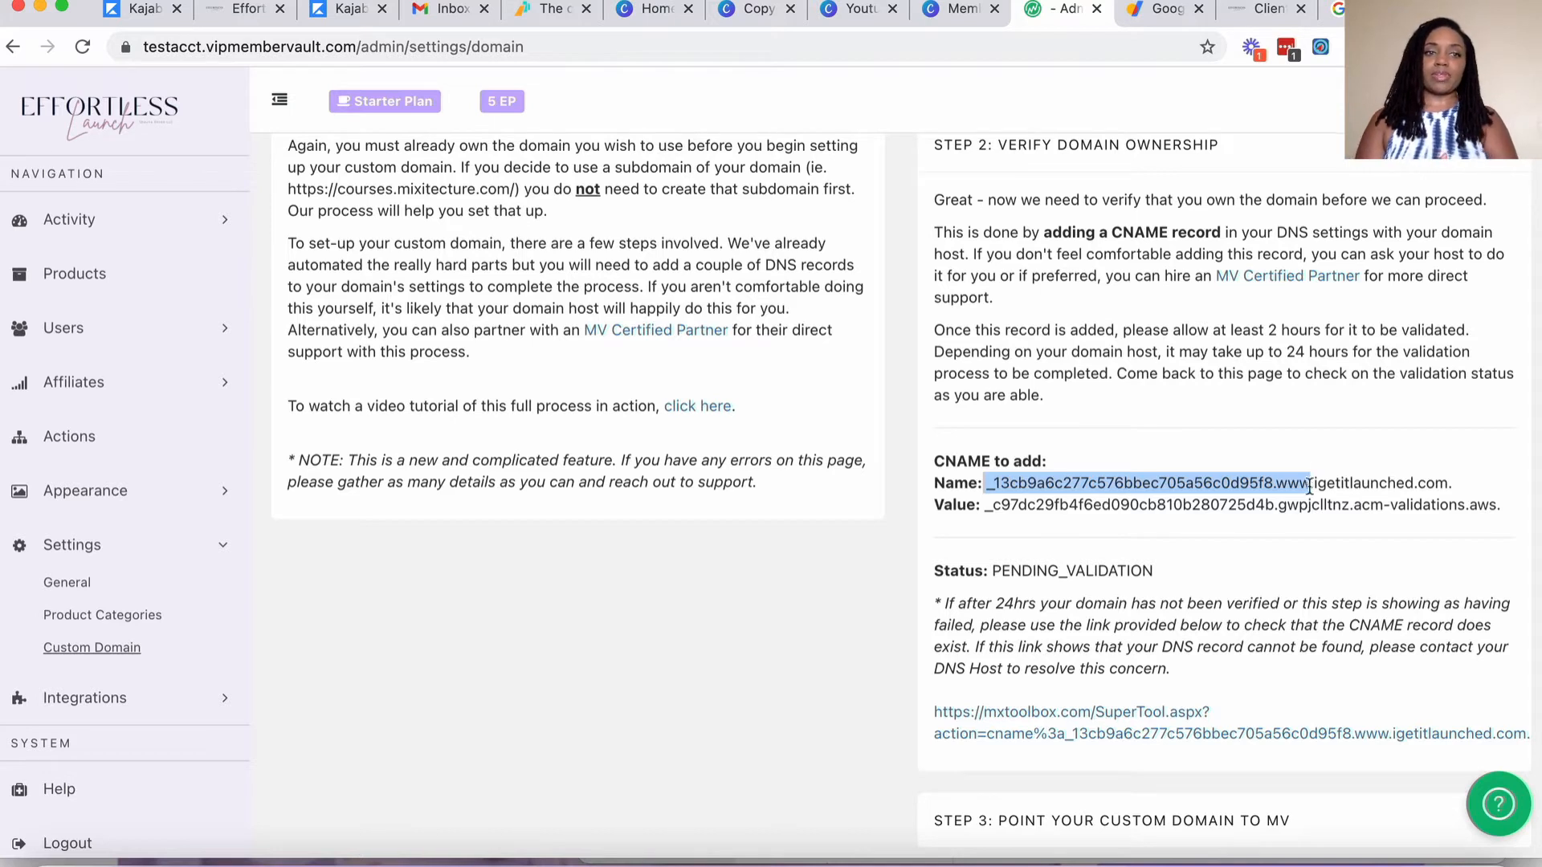
click(1330, 534)
drag(986, 482, 1314, 482)
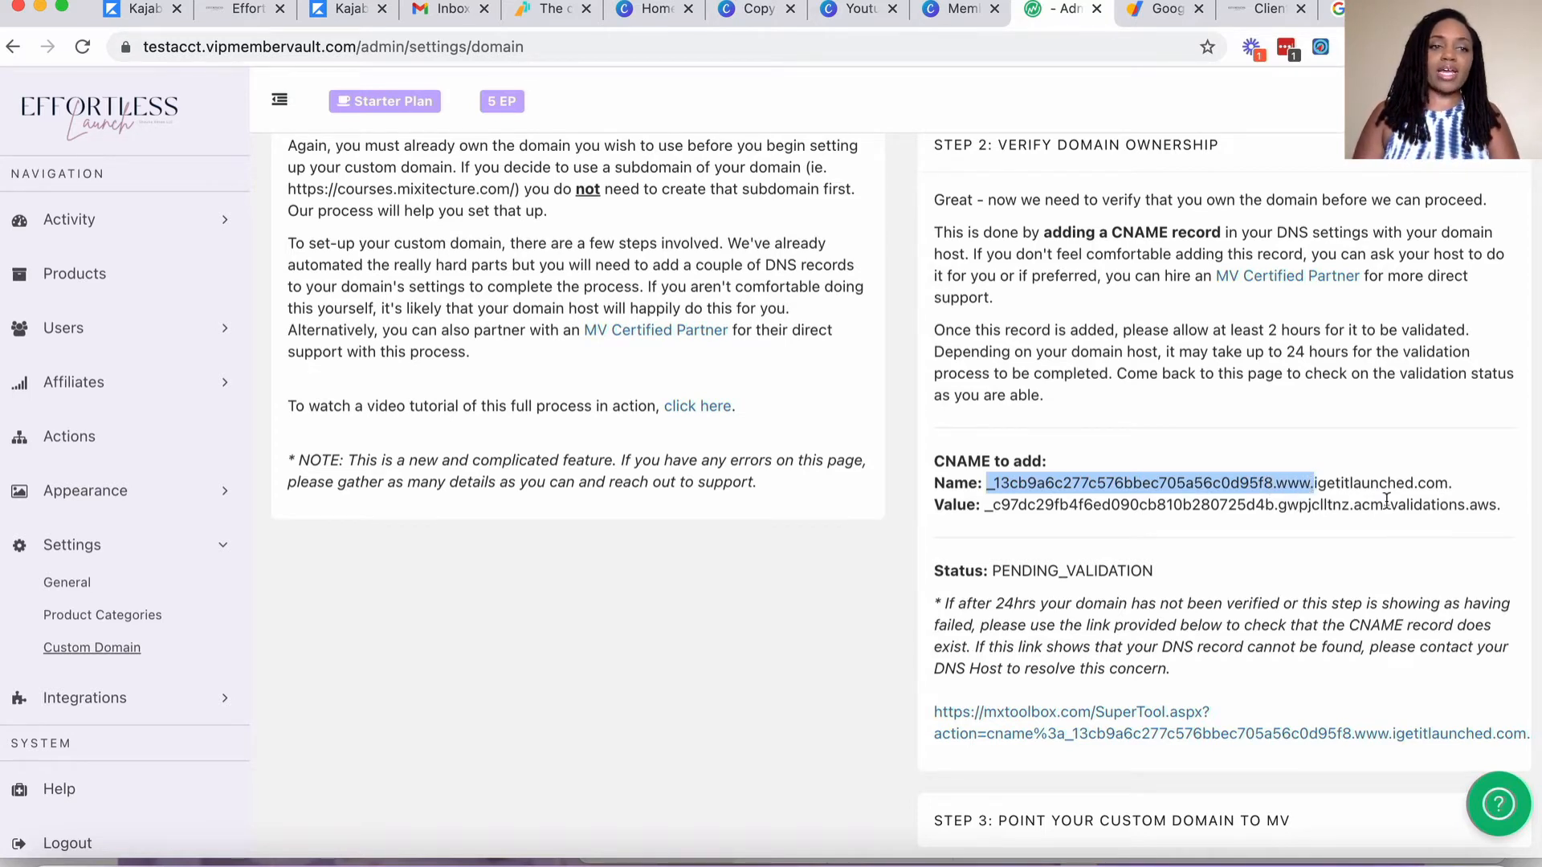
click(1238, 499)
drag(990, 485, 1311, 484)
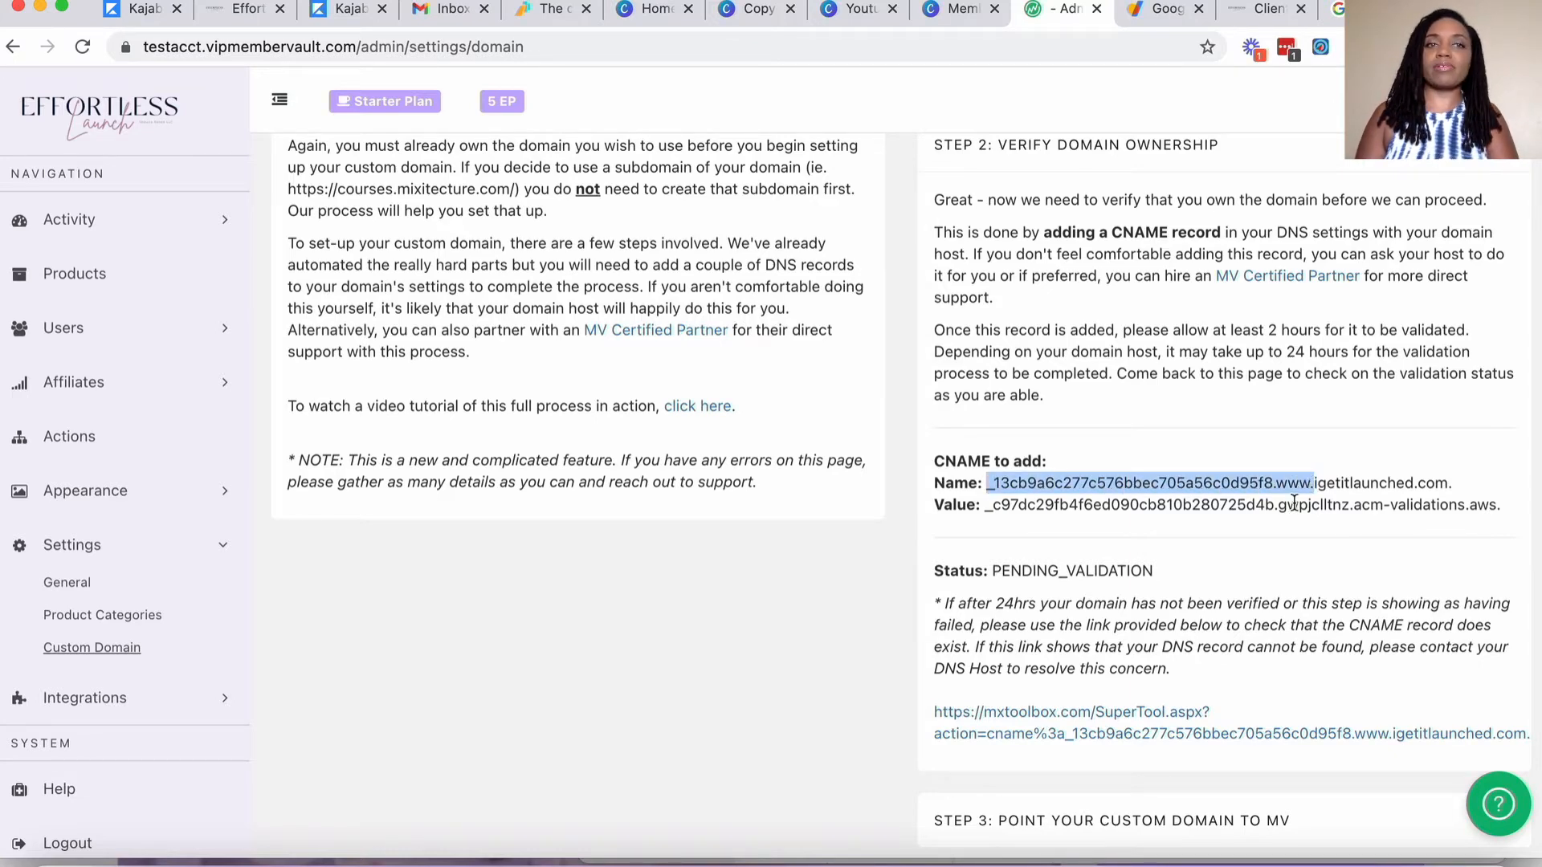
Switch to Google Domains and open the custom resource records in the DNS settings of igetitlaunched.com.
key(ctrl+Tab)
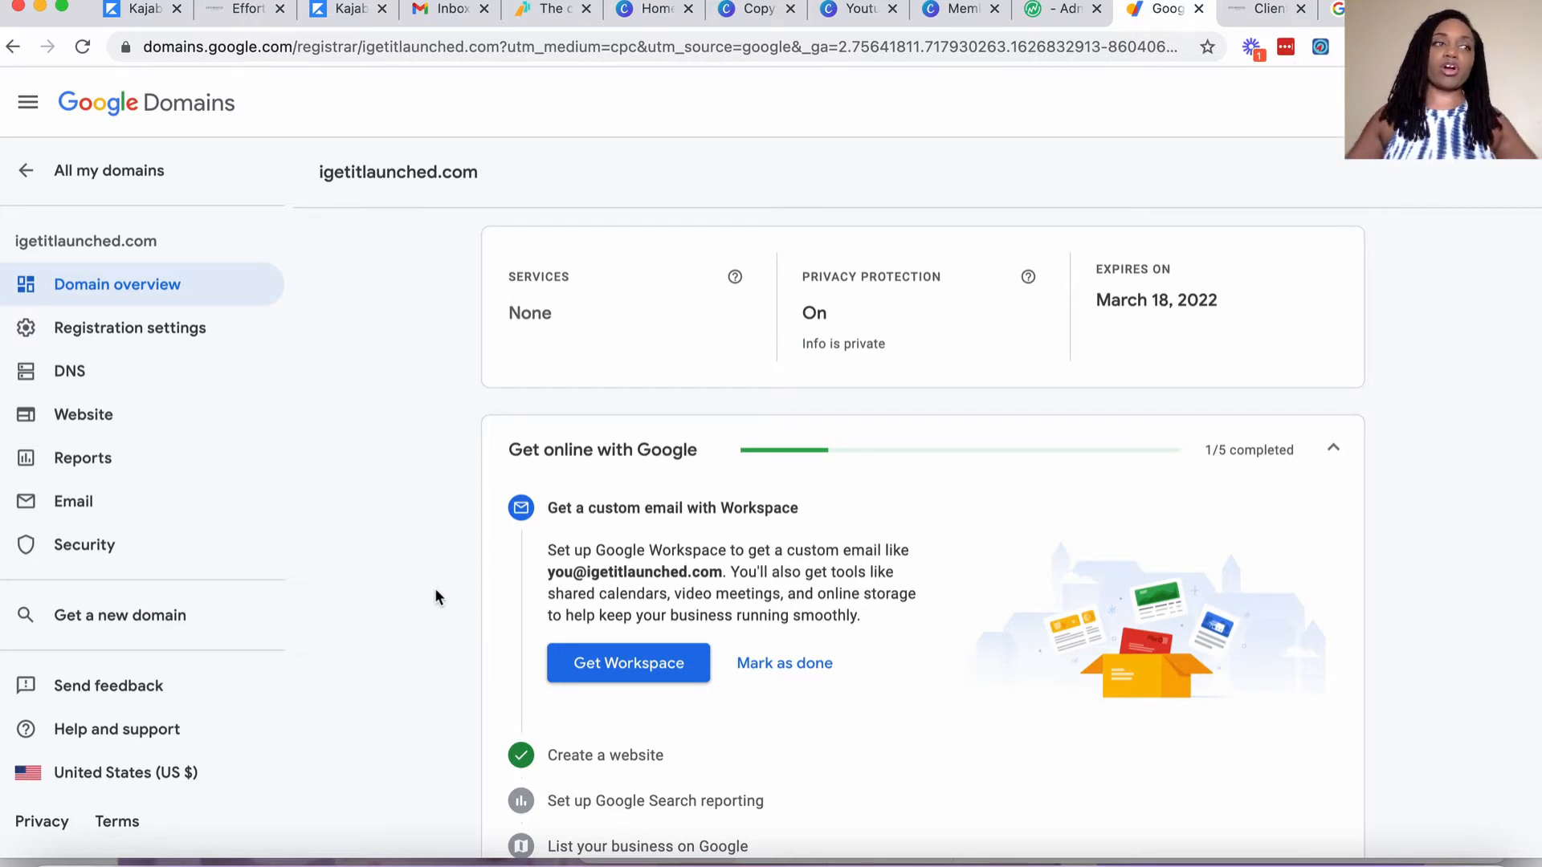
click(69, 388)
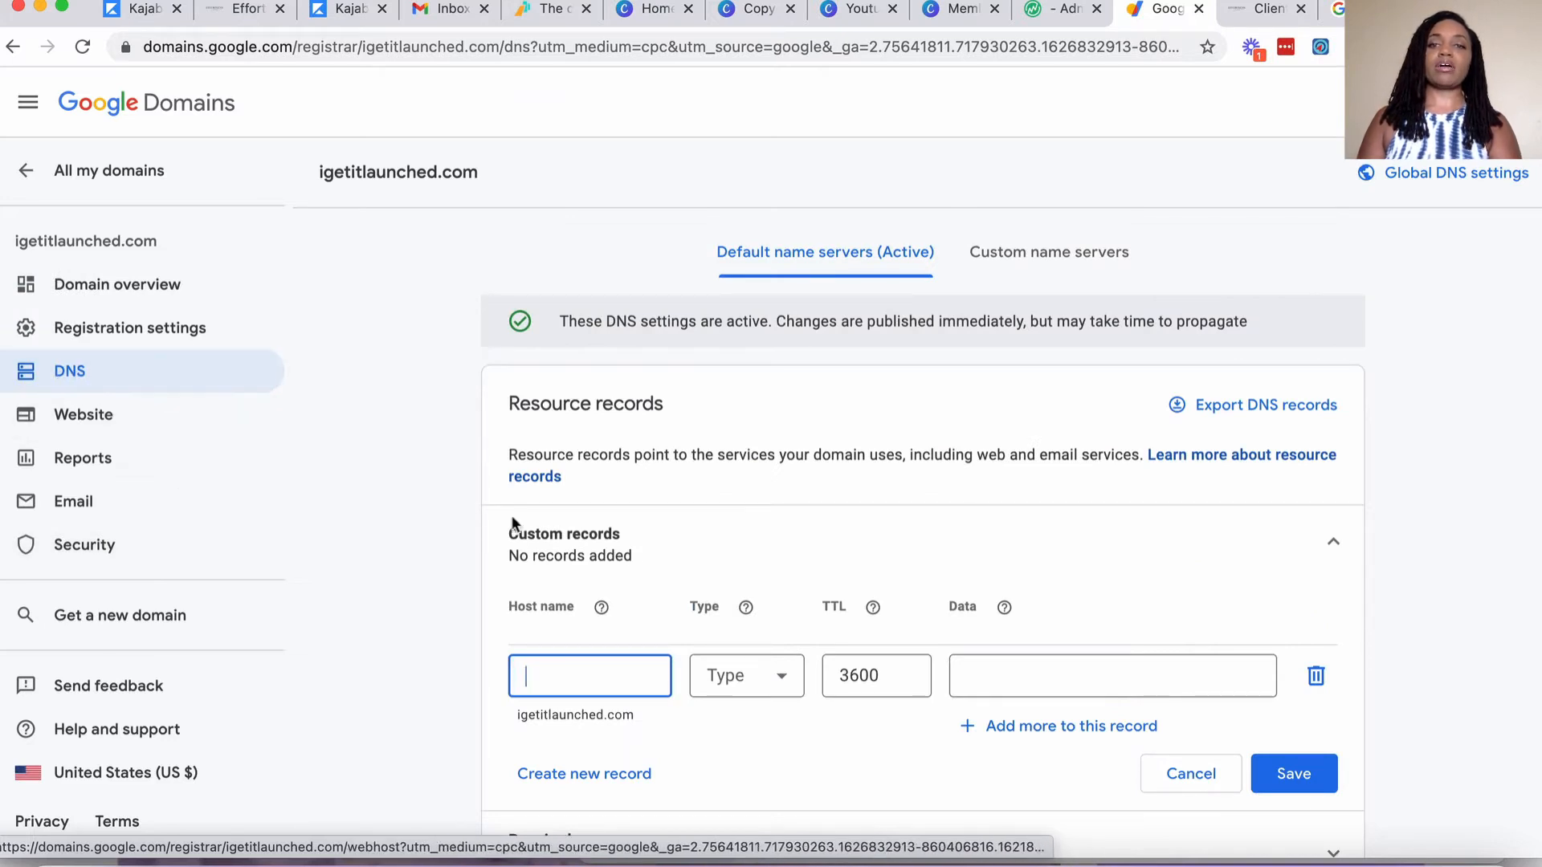
scroll(701, 569, down, 5)
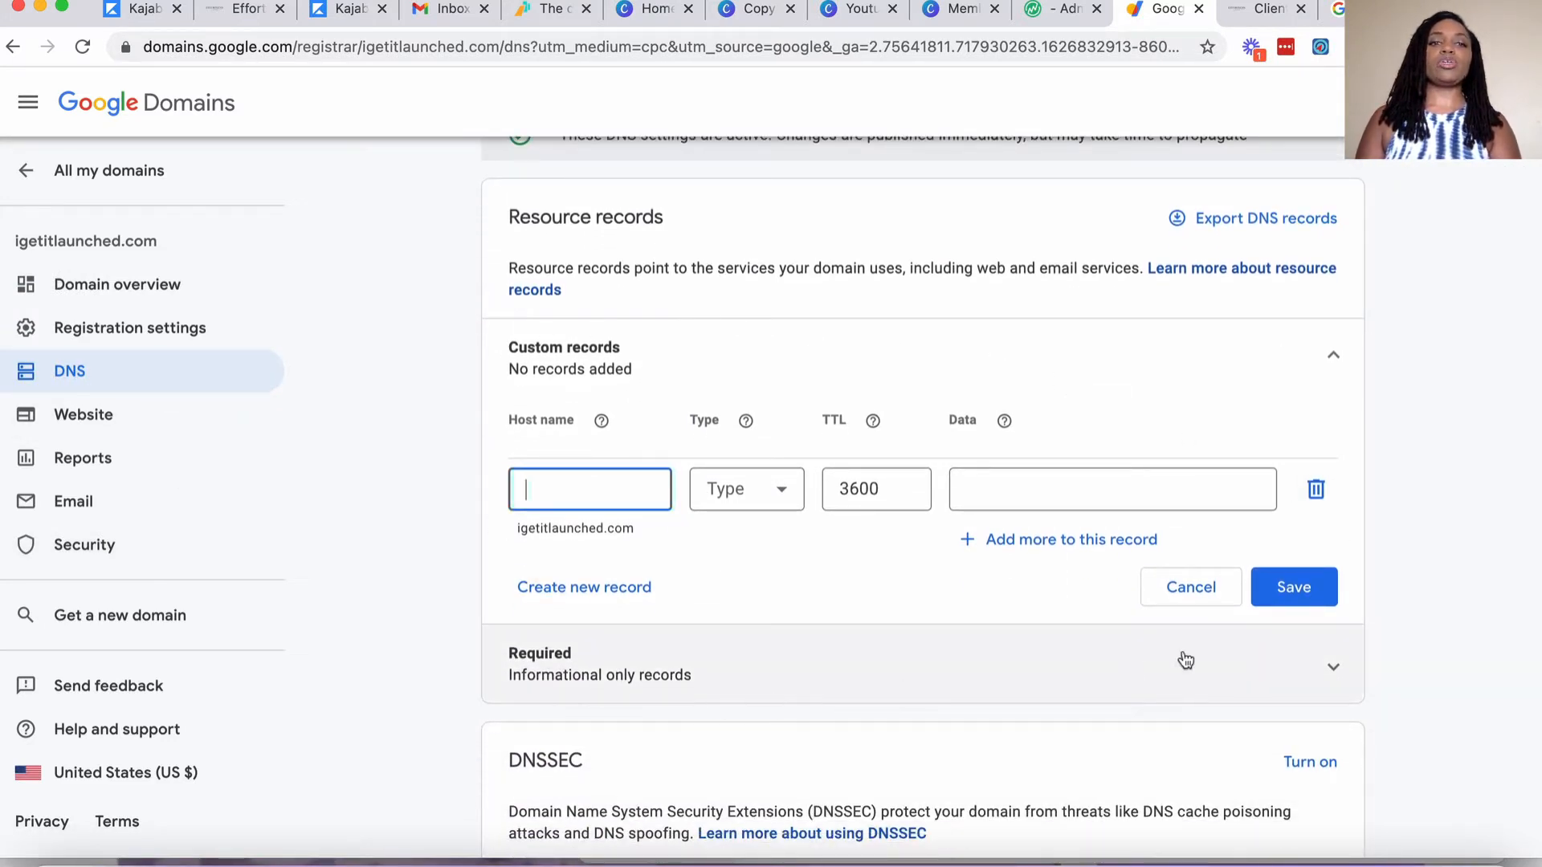
Switch back to MemberVault and copy the CNAME name from its leading underscore through www, excluding the root domain.
click(1060, 15)
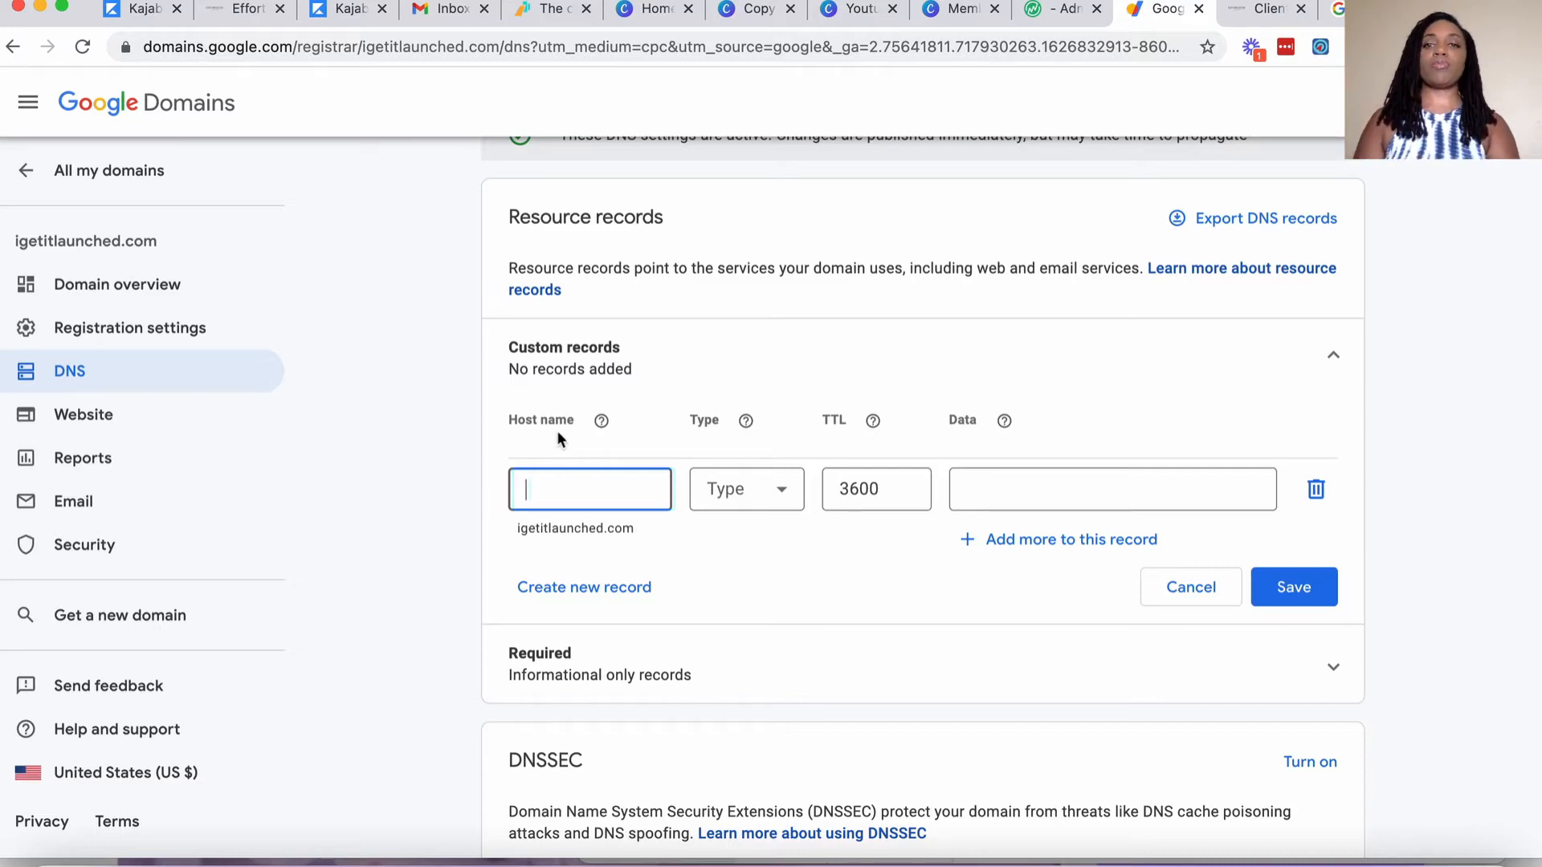
click(1051, 8)
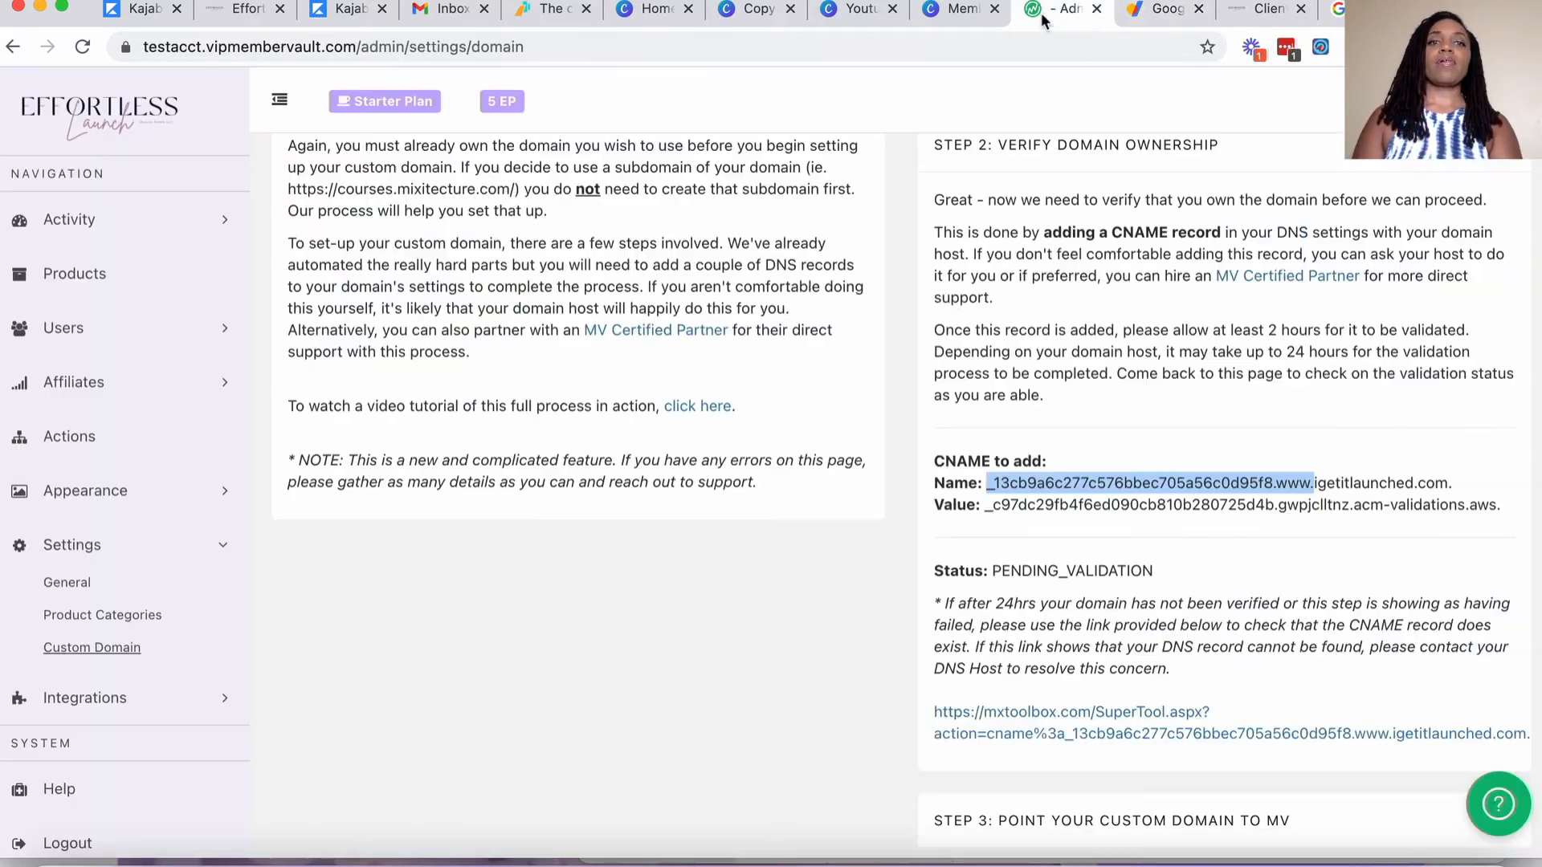
click(1010, 478)
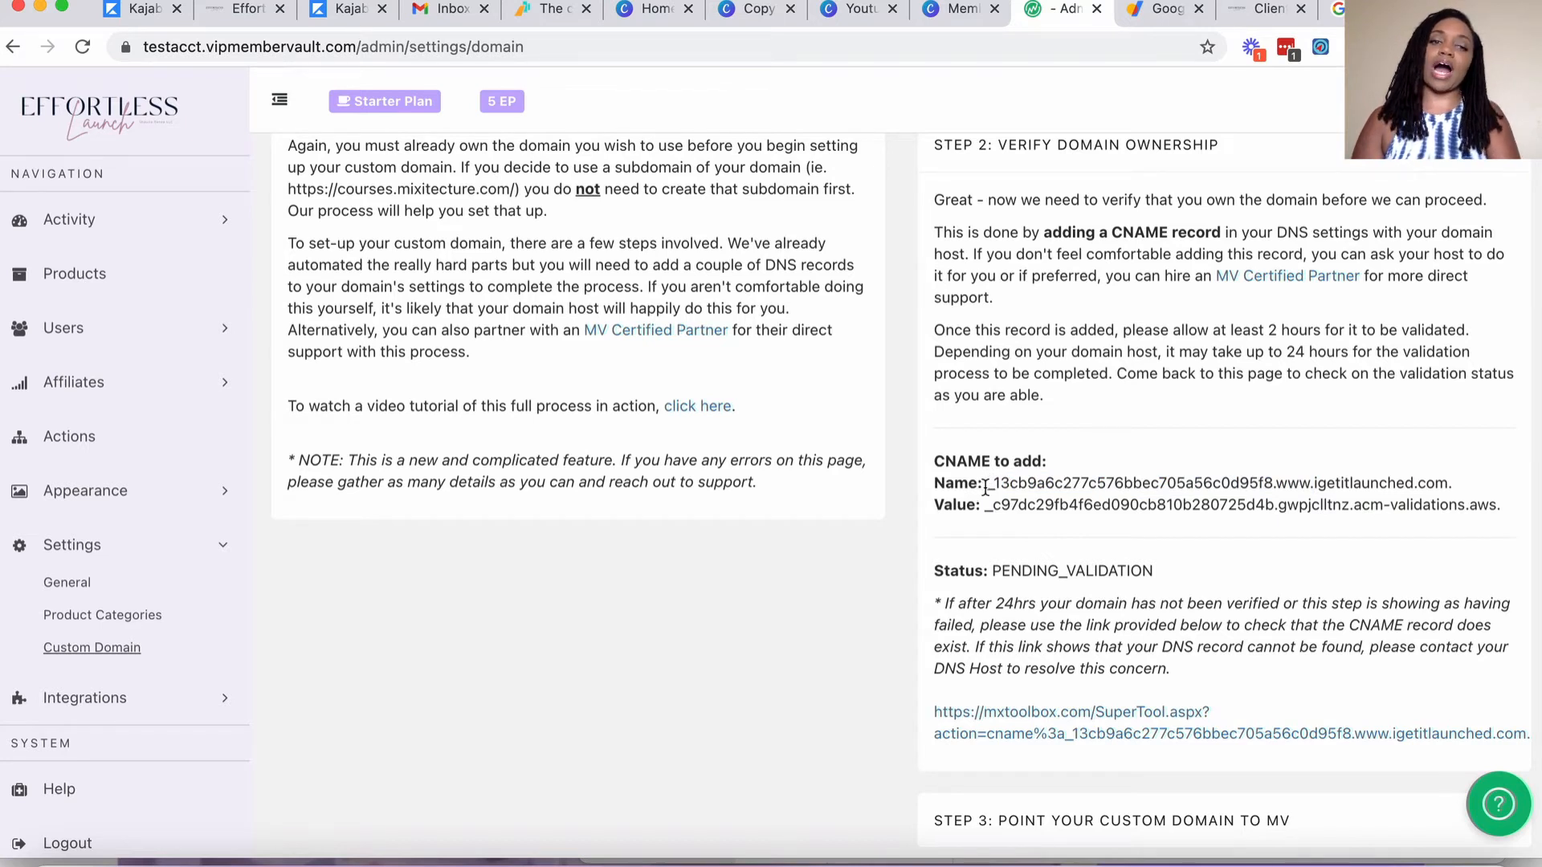
drag(986, 488, 1310, 477)
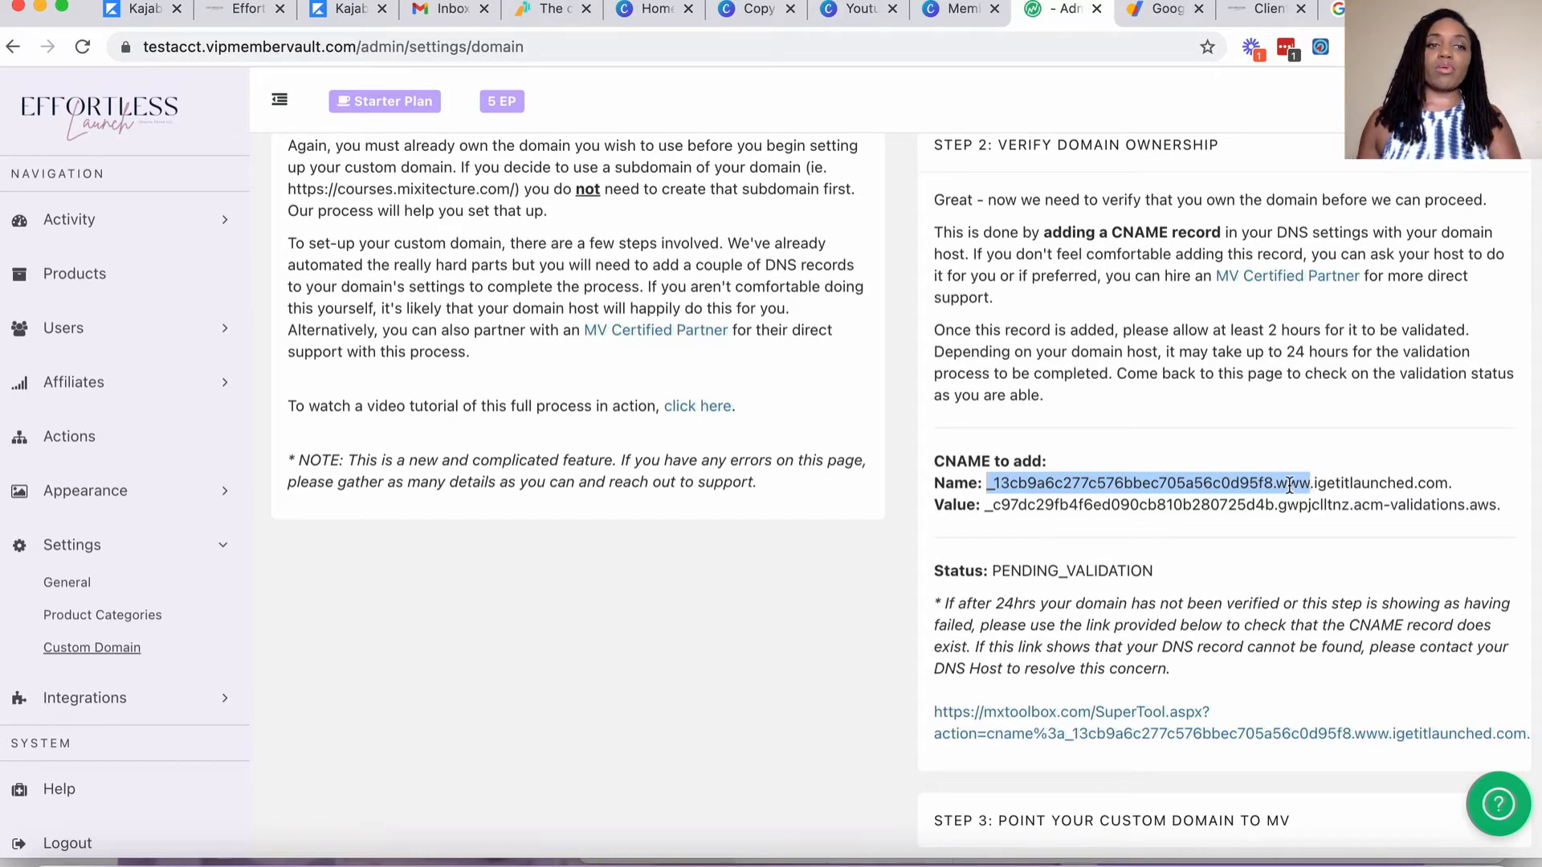
right_click(1284, 482)
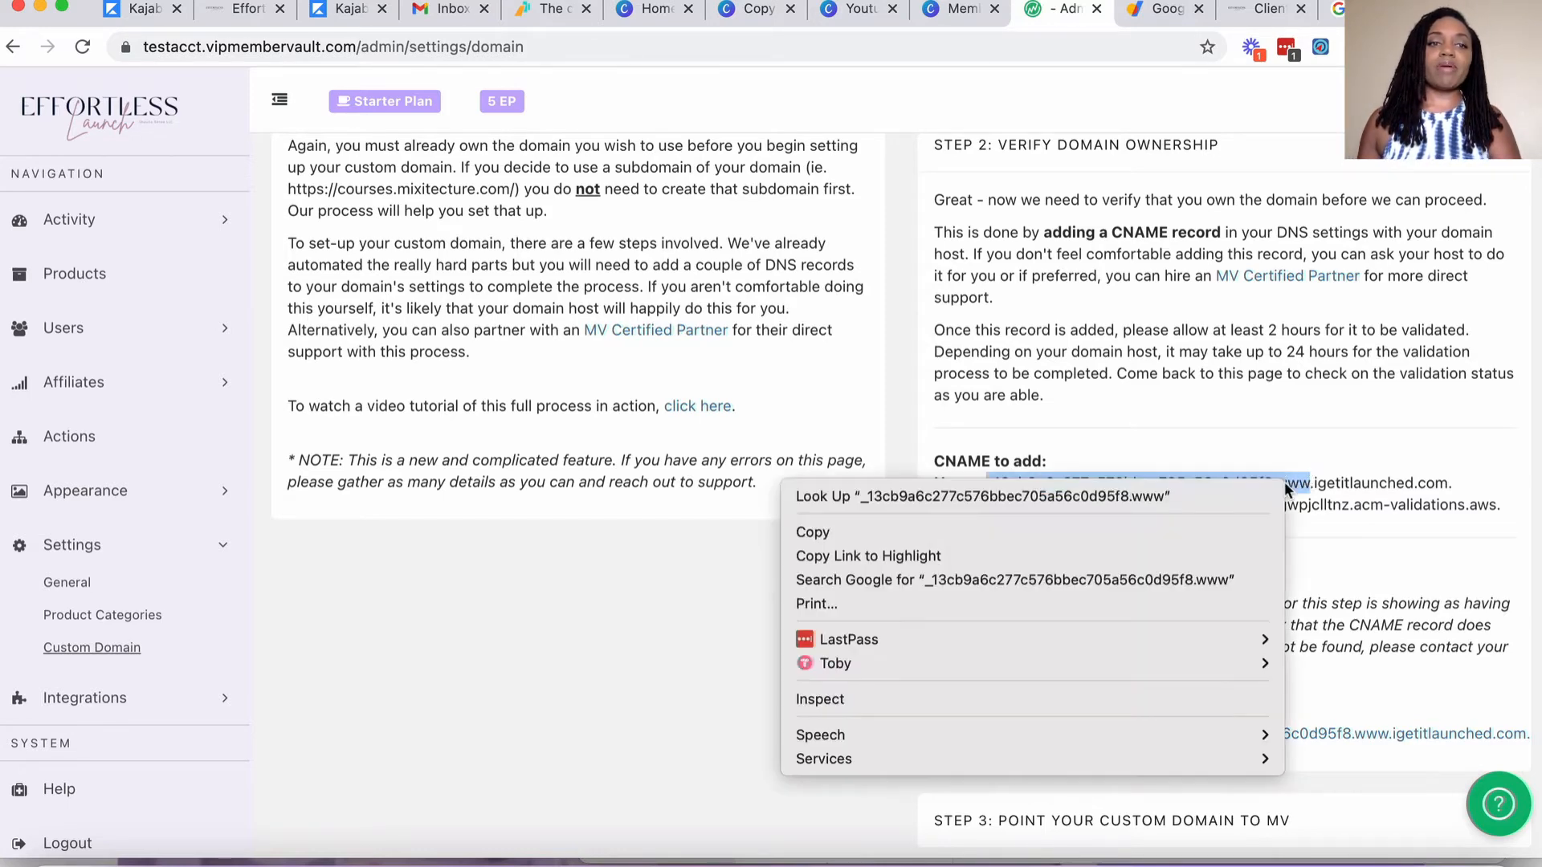
click(893, 533)
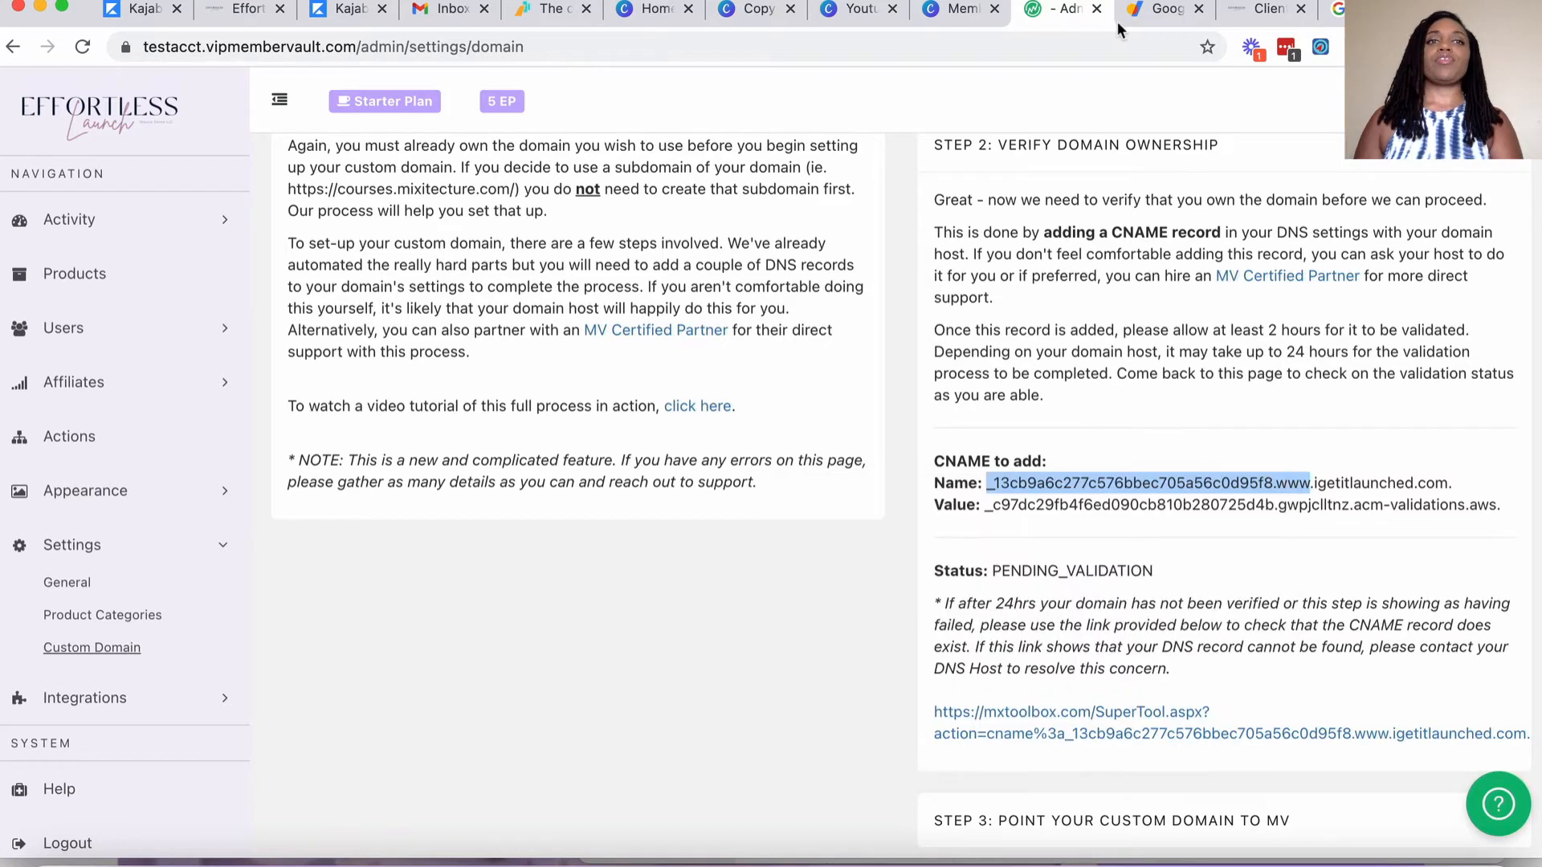
In Google Domains, paste the copied CNAME name as the new custom record's host name and set its type to CNAME.
click(1166, 9)
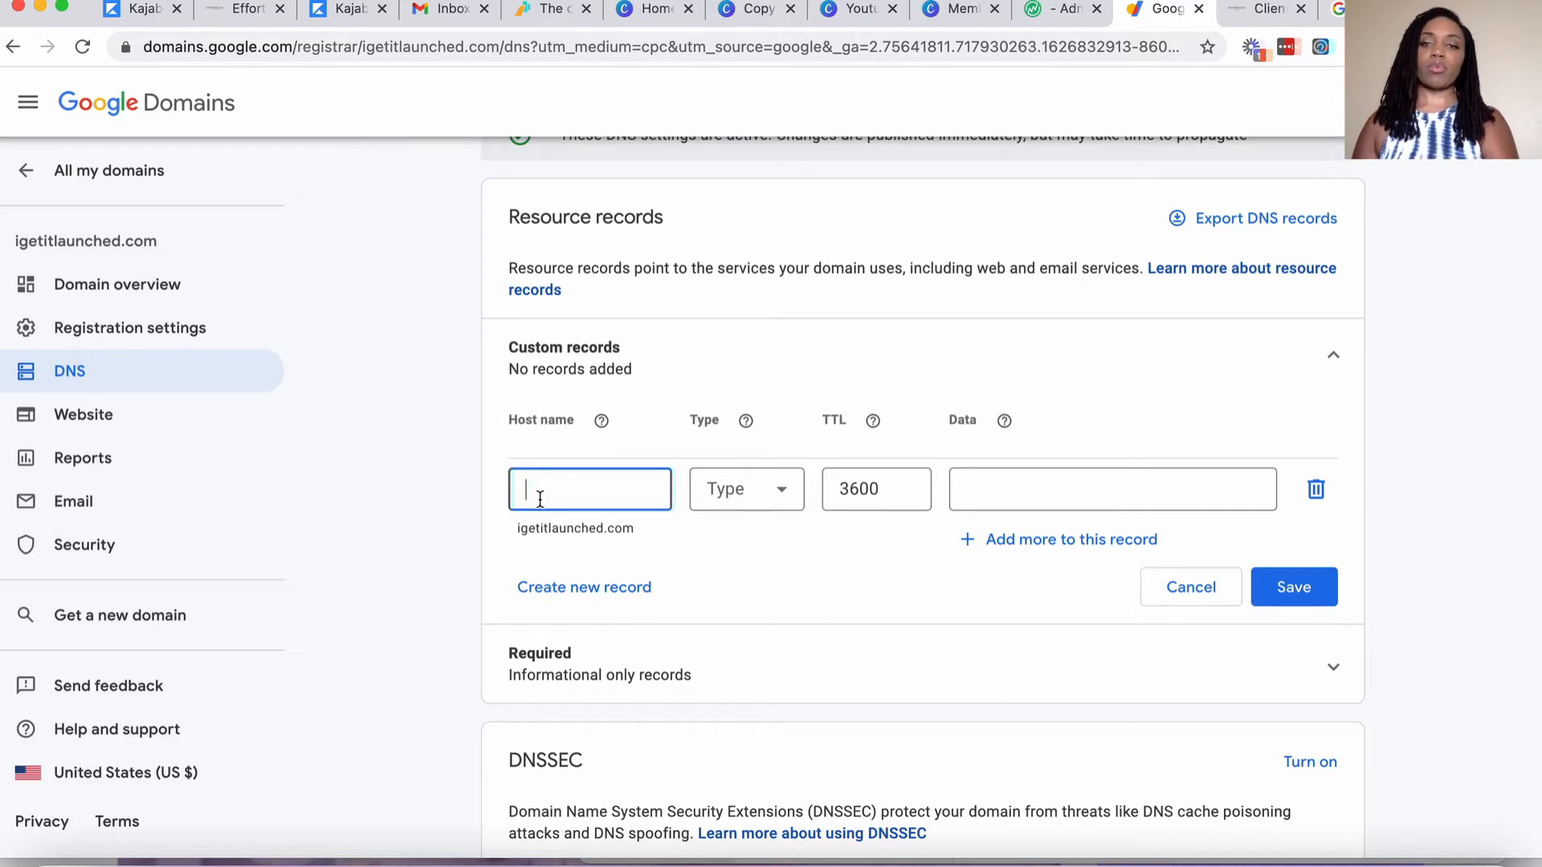
key(super+v)
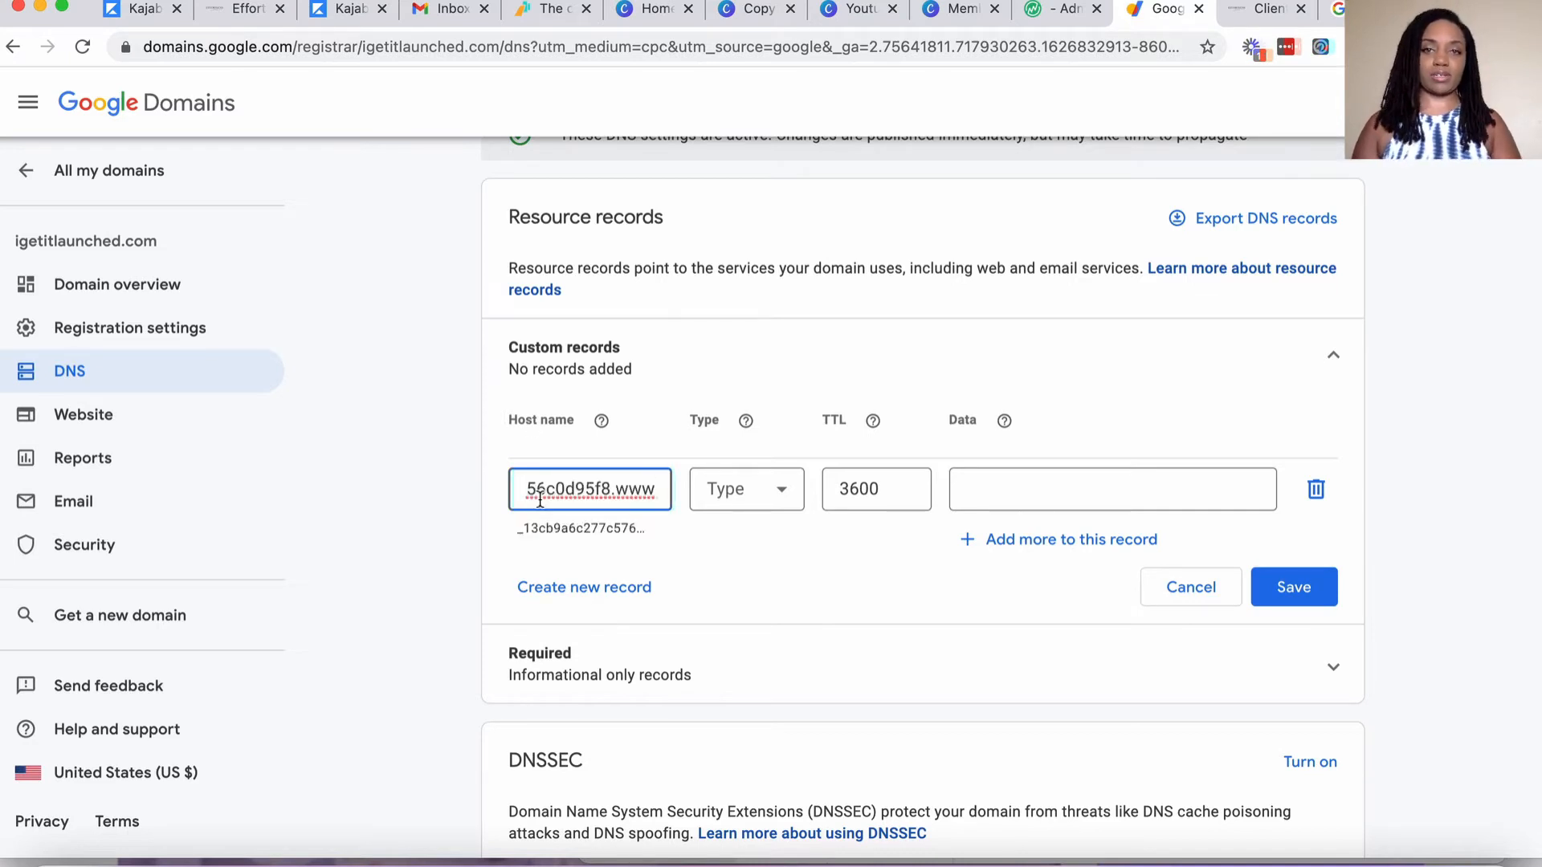
click(764, 503)
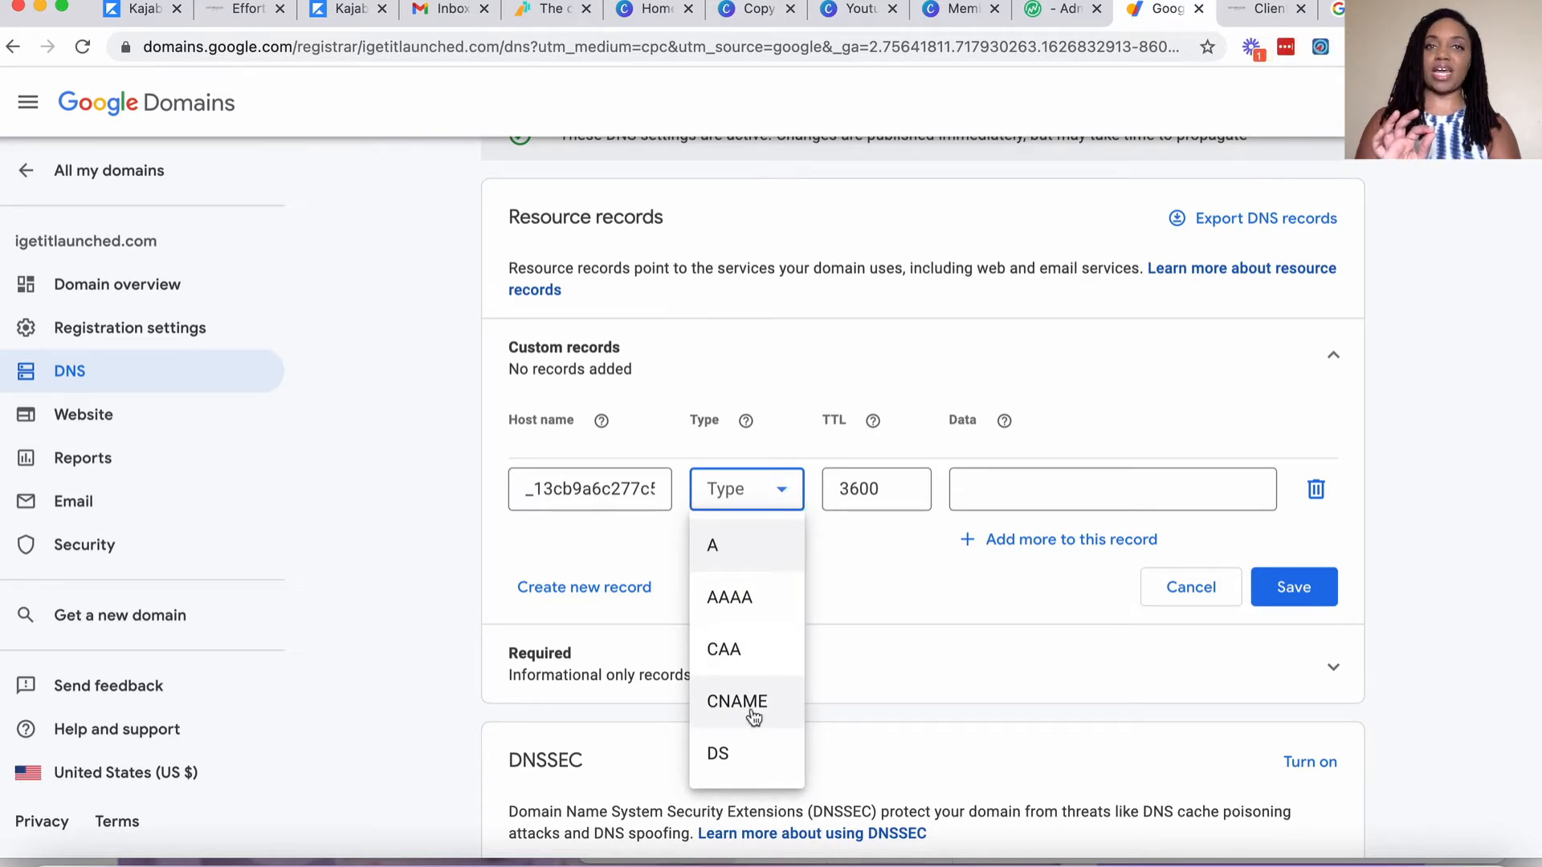
click(752, 710)
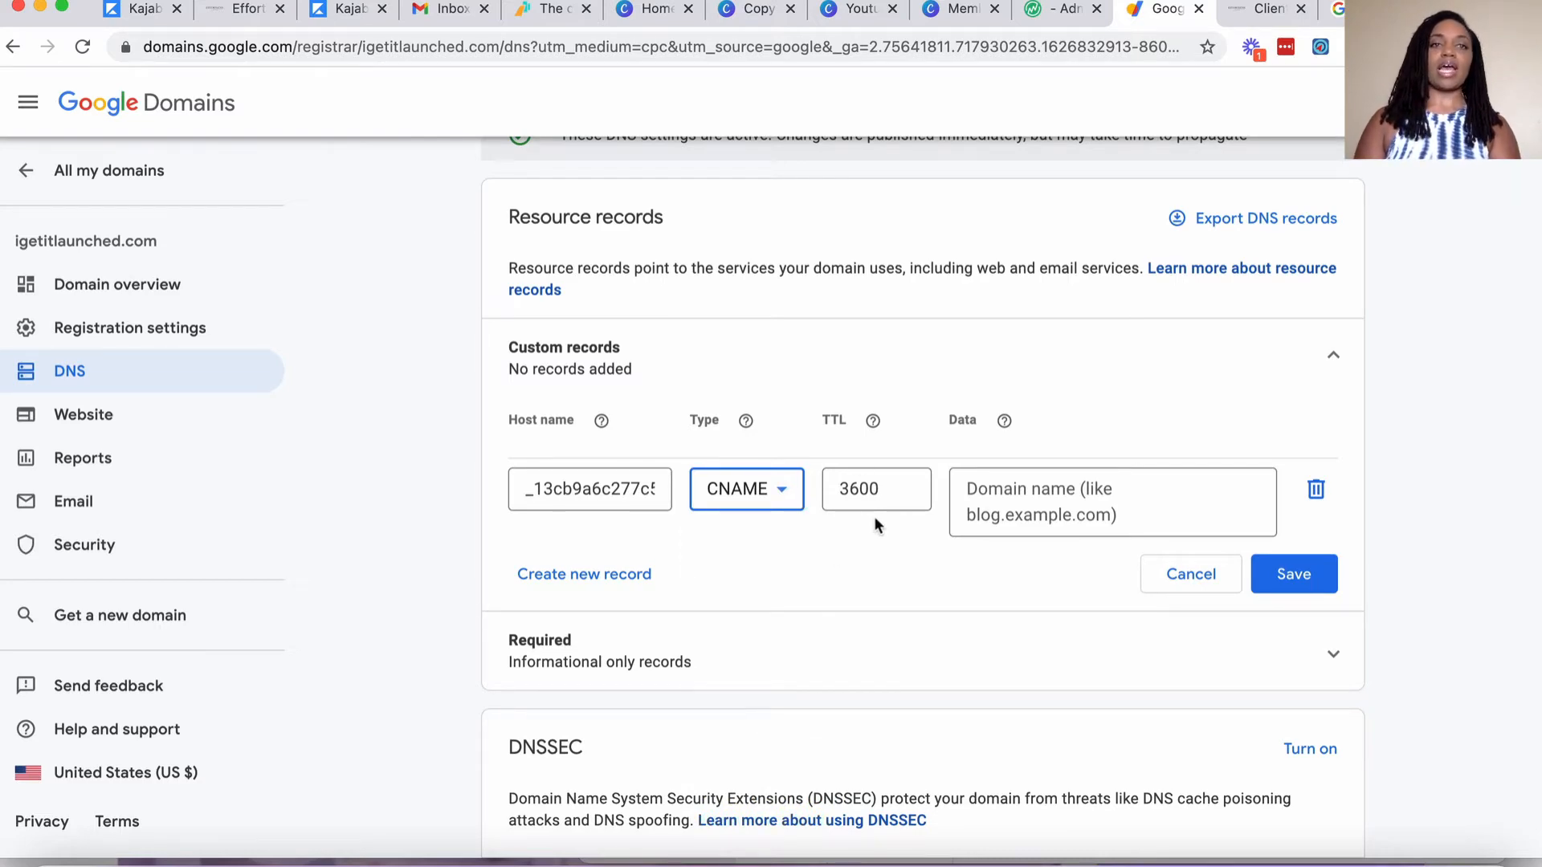
Switch to MemberVault and copy the full CNAME value given for verifying domain ownership, starting at its leading underscore.
click(1043, 16)
click(932, 519)
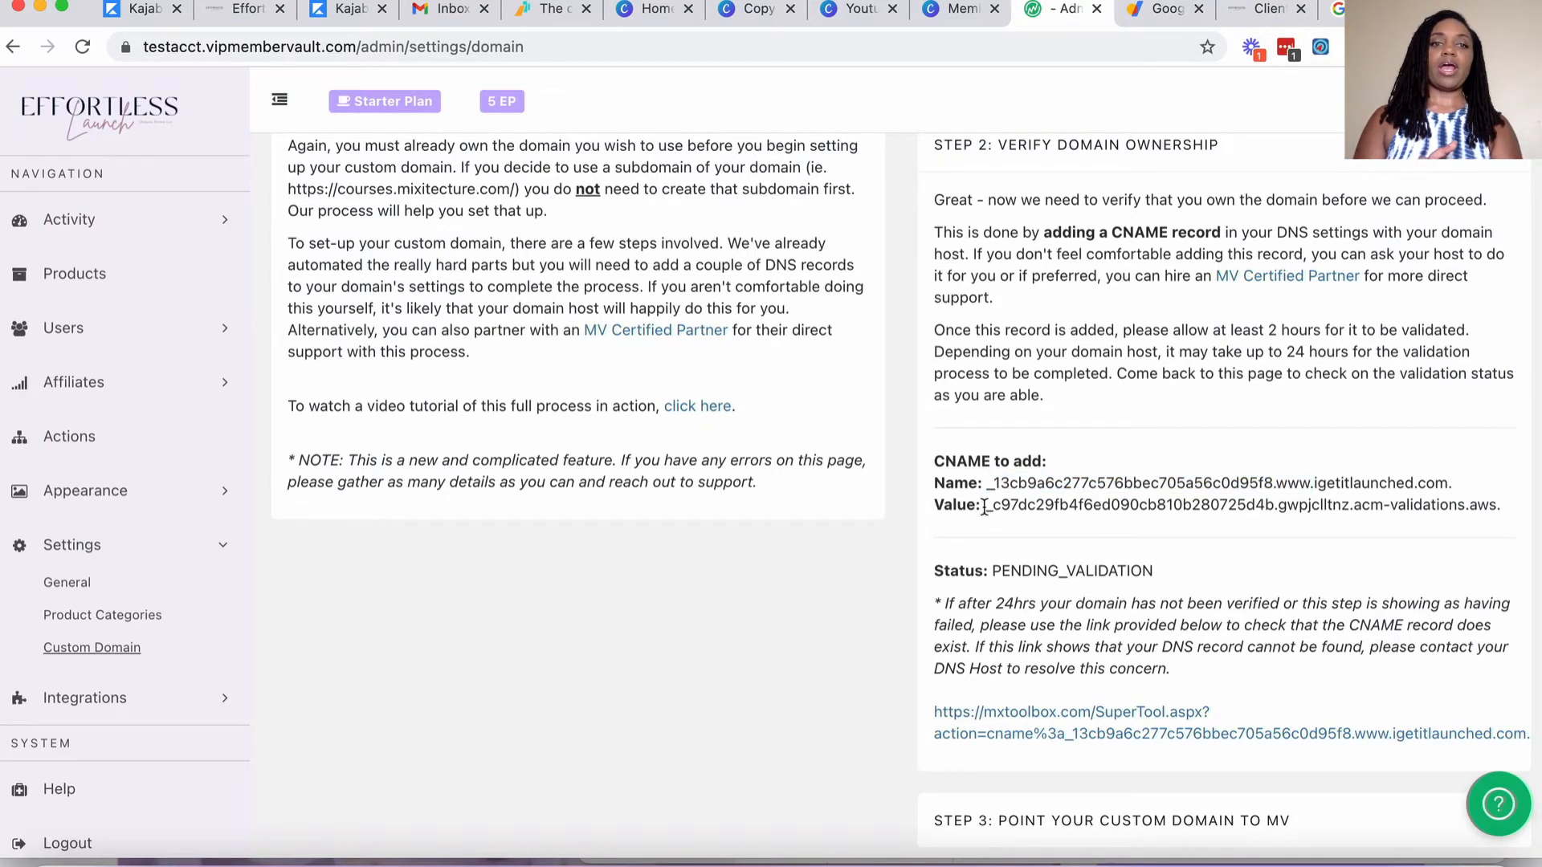
click(1176, 12)
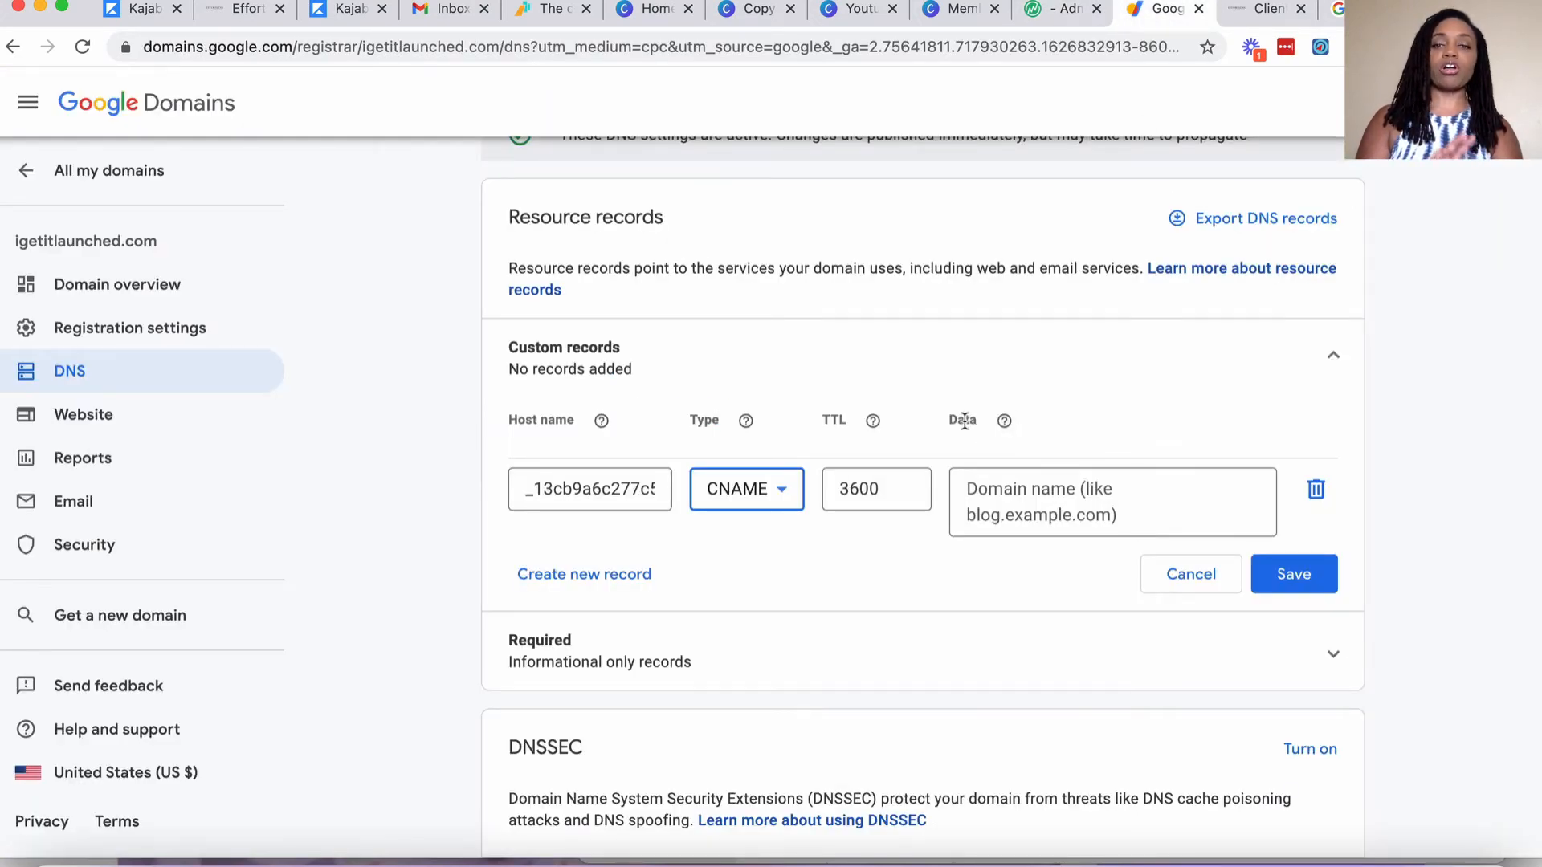
key(ctrl+shift+Tab)
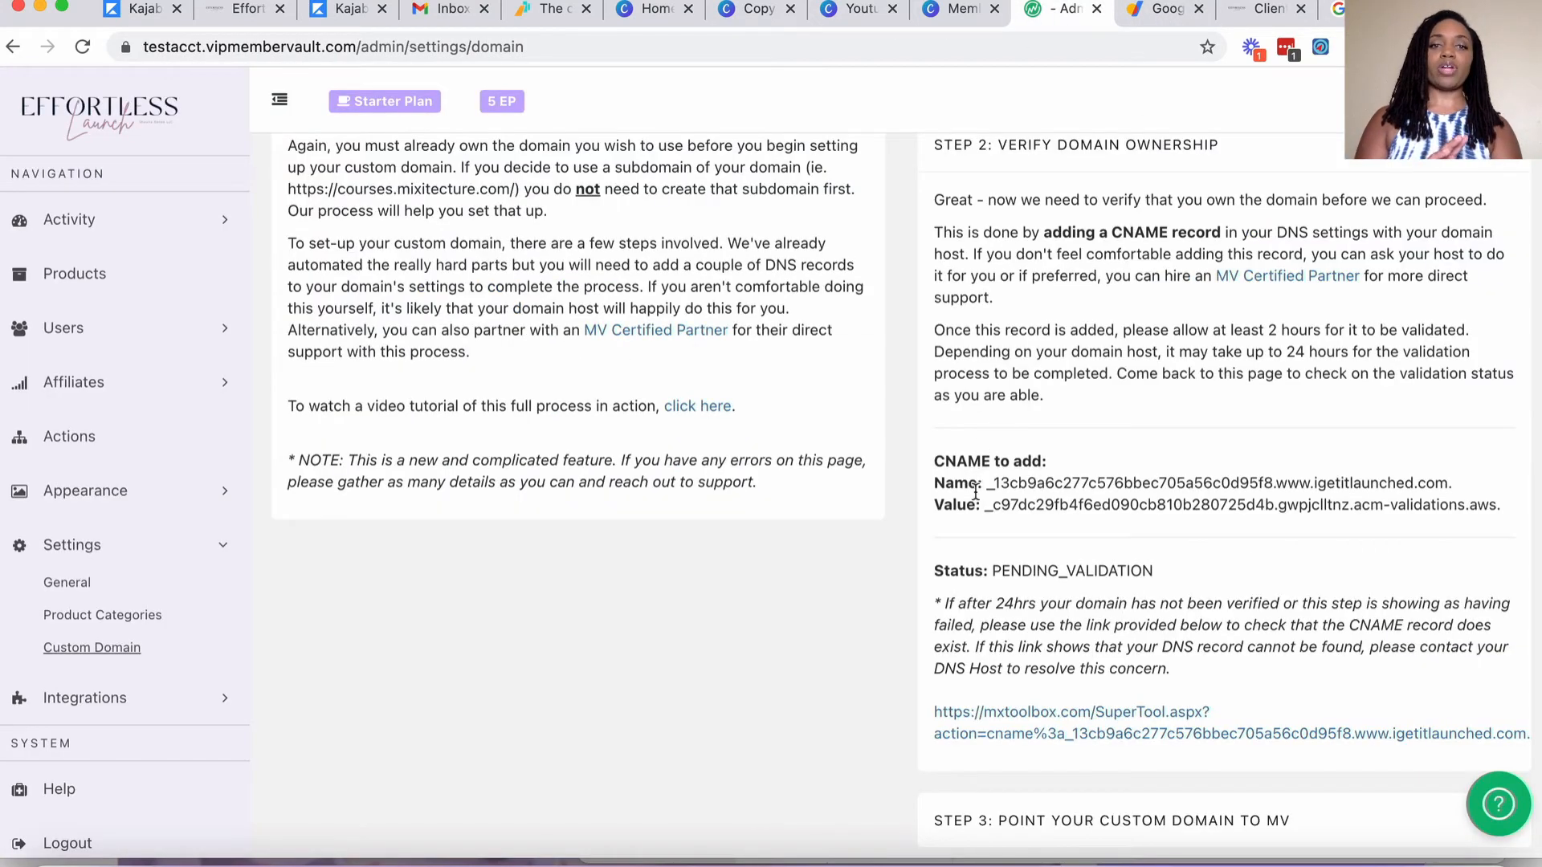
drag(982, 509, 1490, 522)
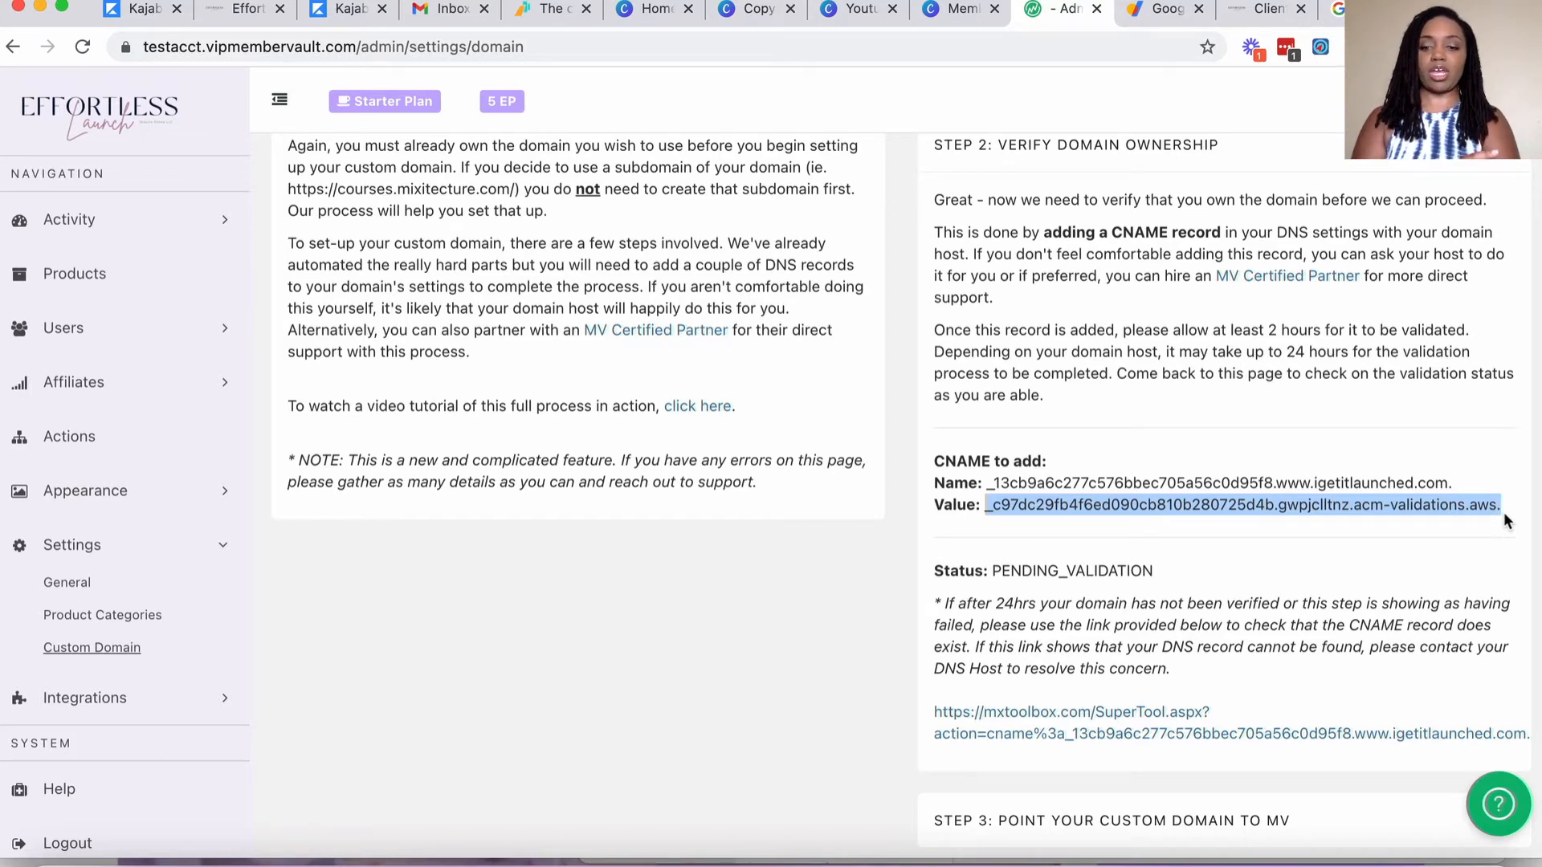
right_click(1412, 507)
click(1132, 557)
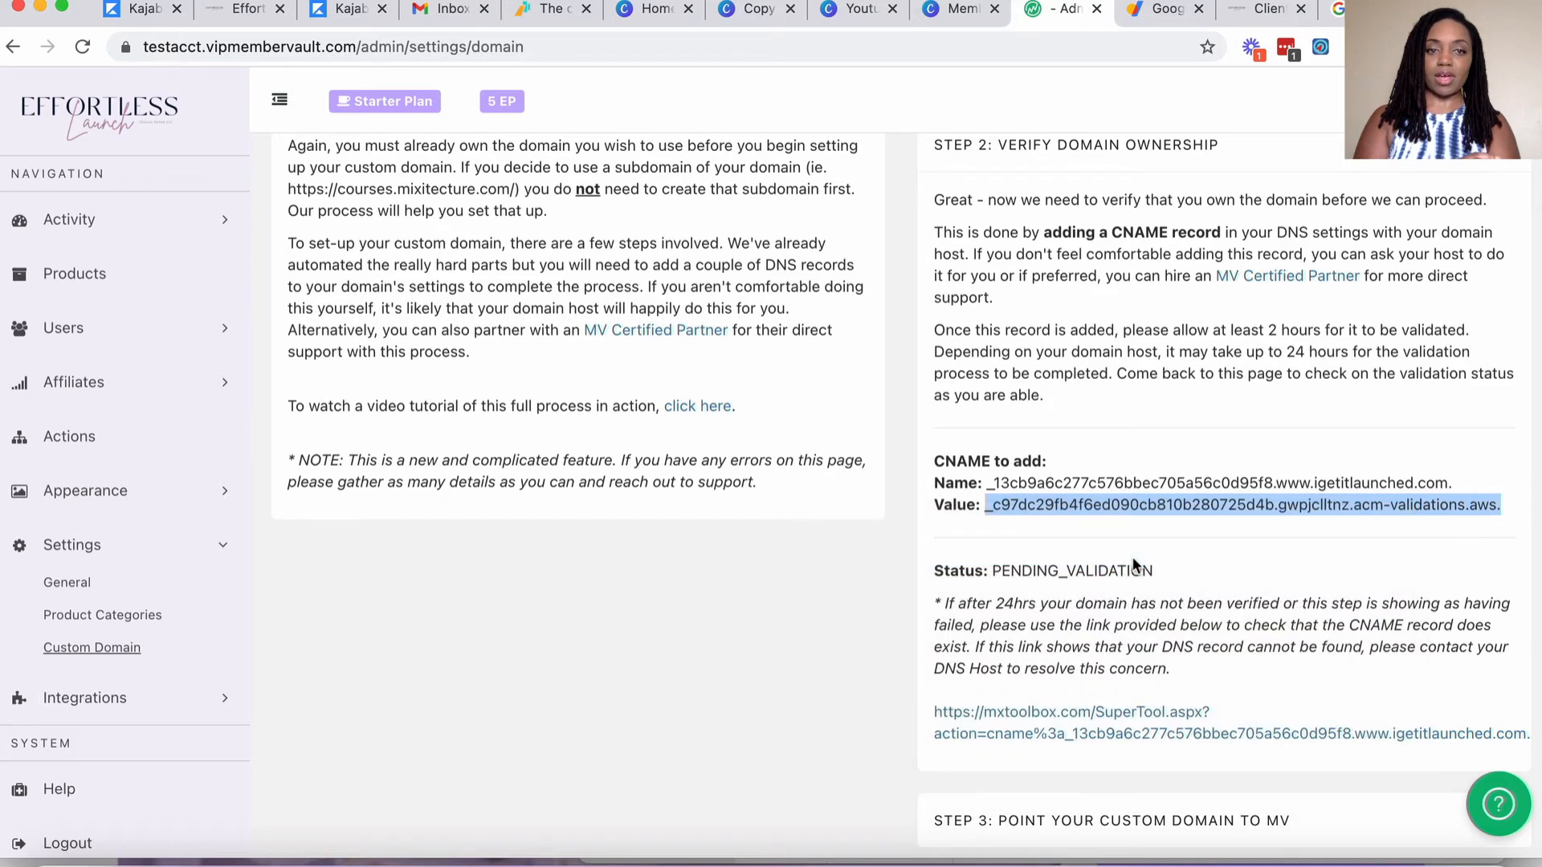
In Google Domains, paste the copied CNAME value as the new record's data and save the record.
click(1156, 9)
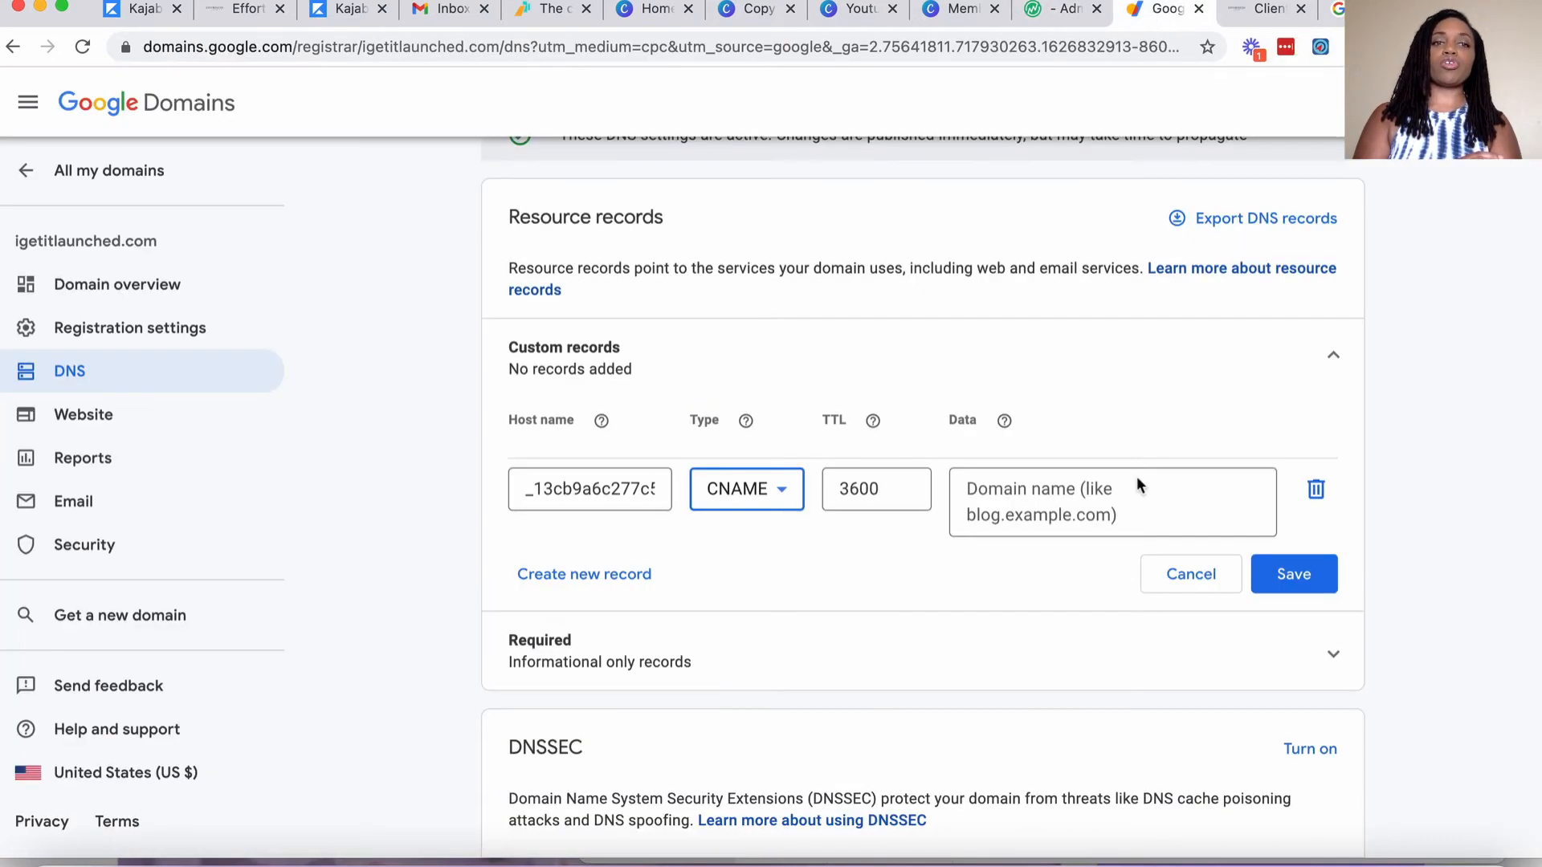
click(1063, 497)
key(super+v)
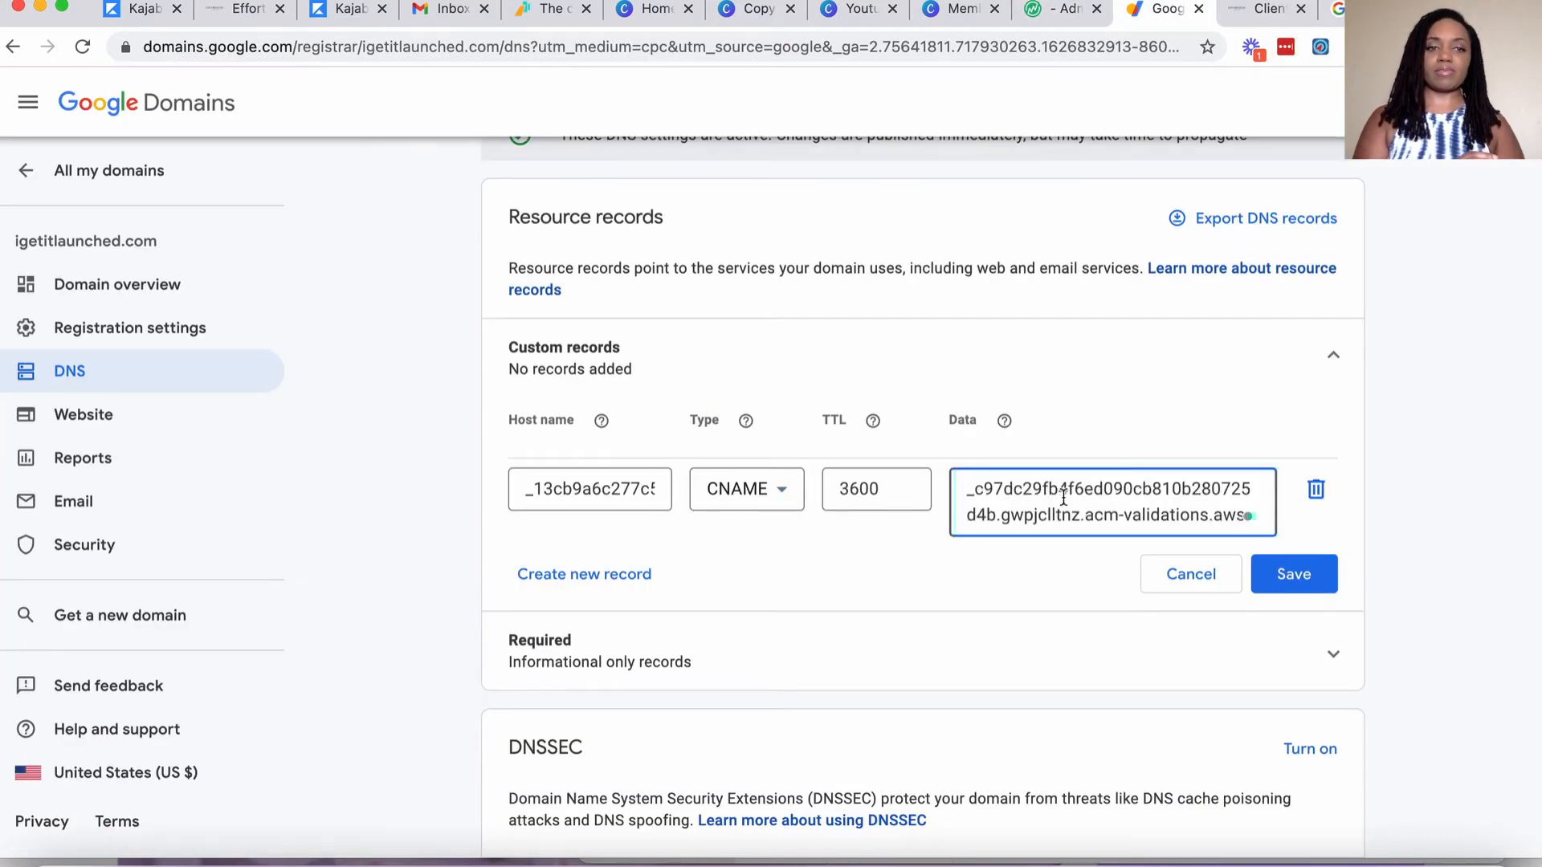
click(1301, 578)
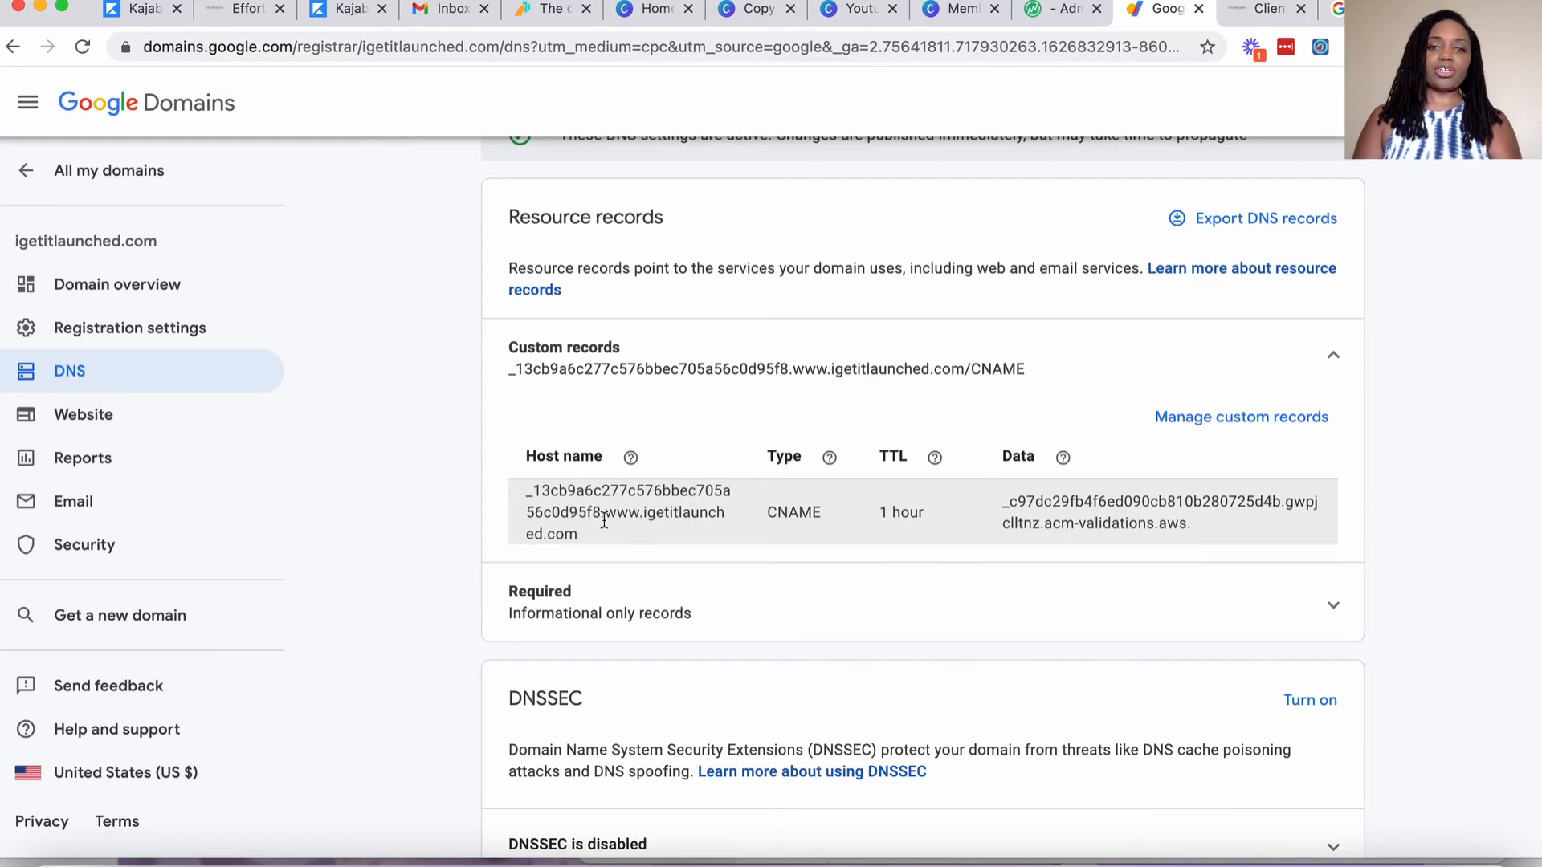
Compare the saved custom record in Google Domains with the CNAME name and value listed in MemberVault.
click(1054, 10)
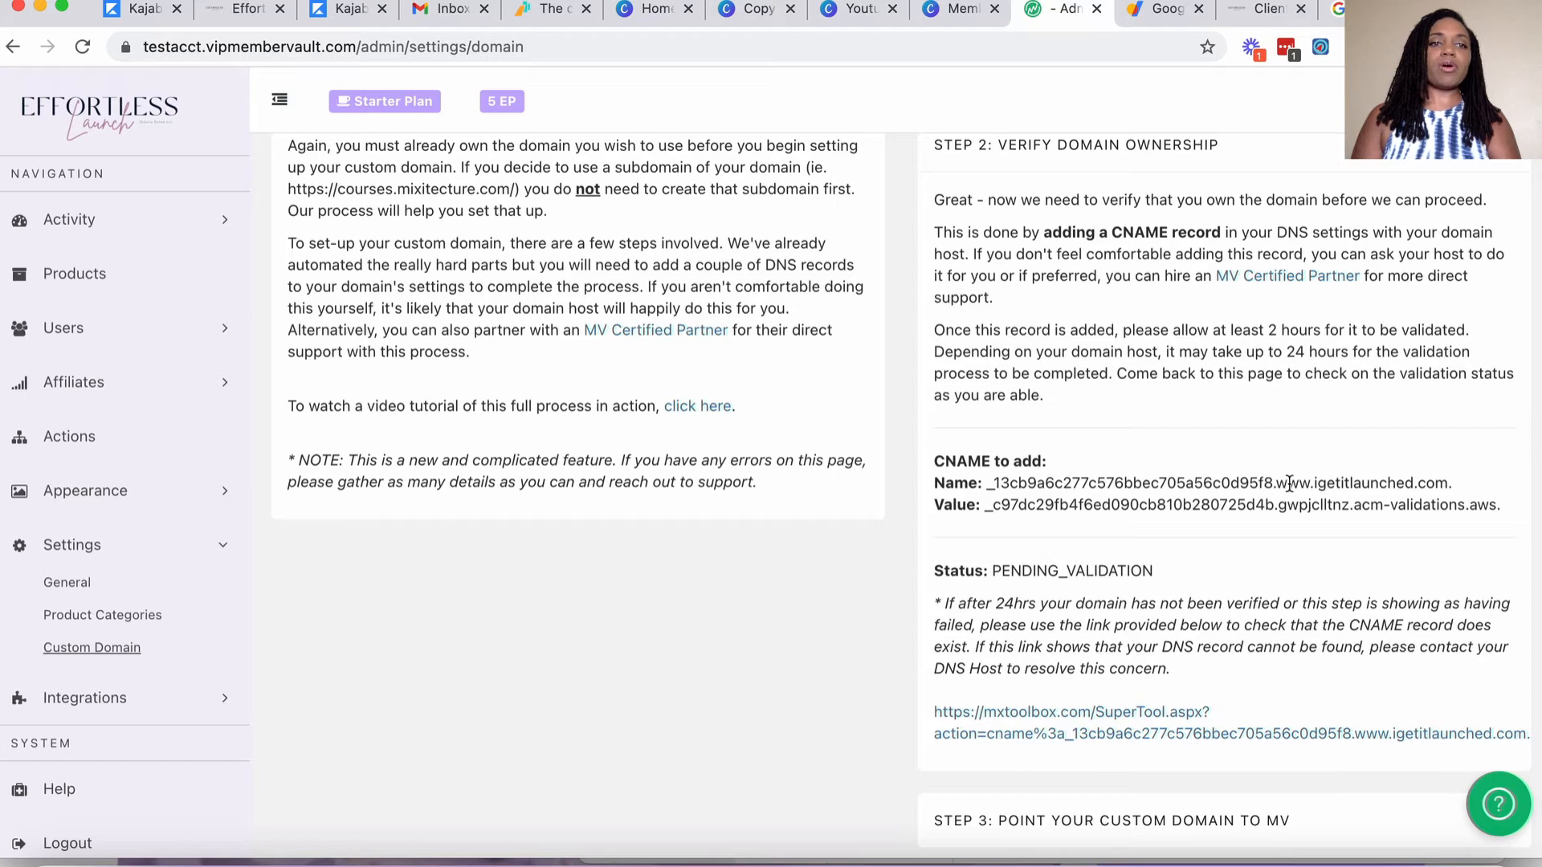
click(1134, 15)
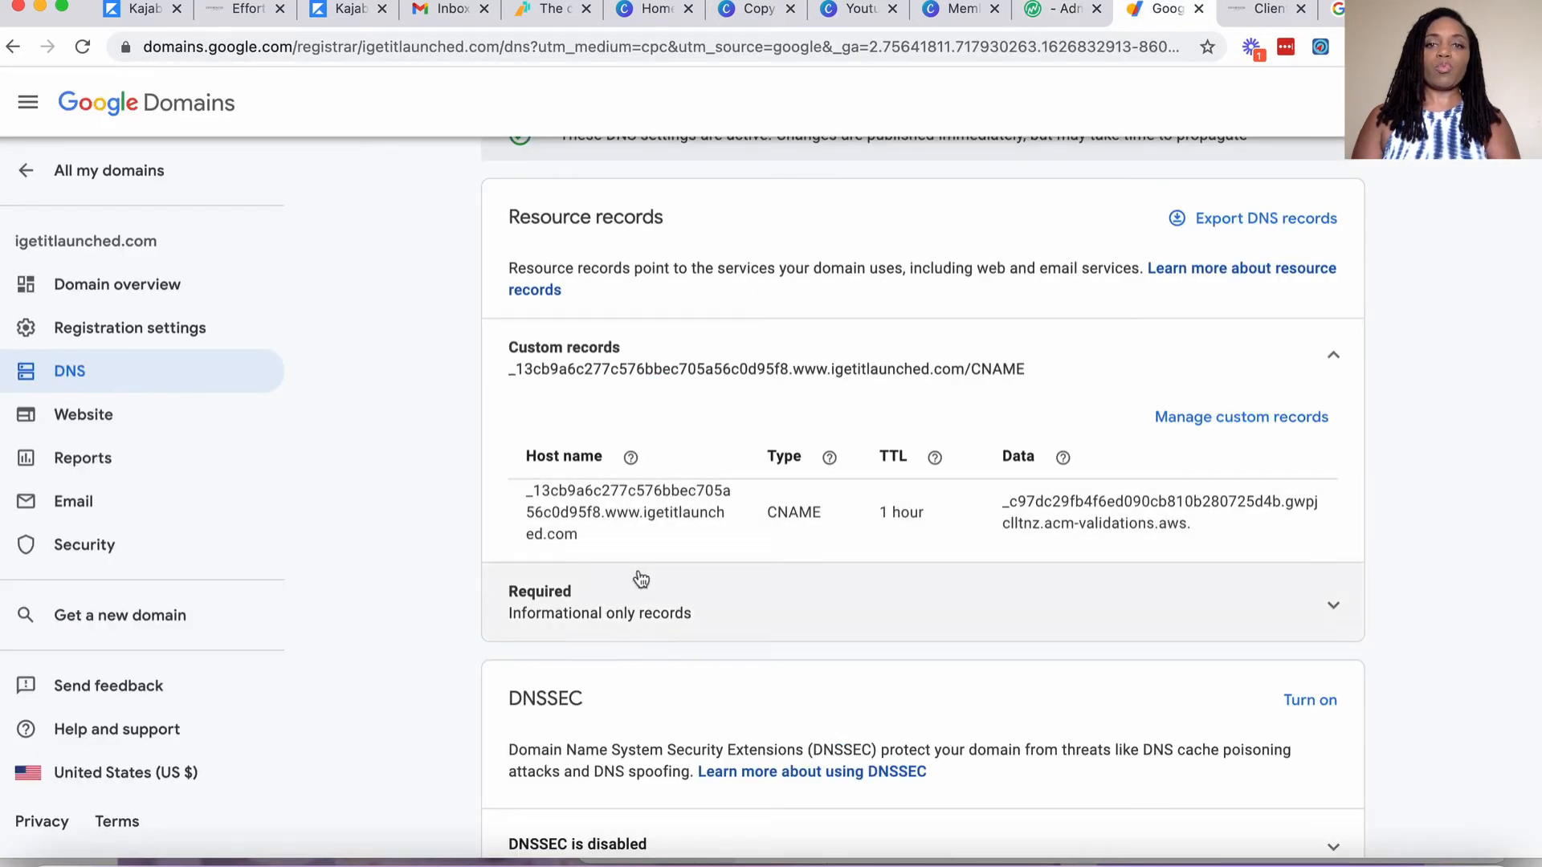
click(1056, 10)
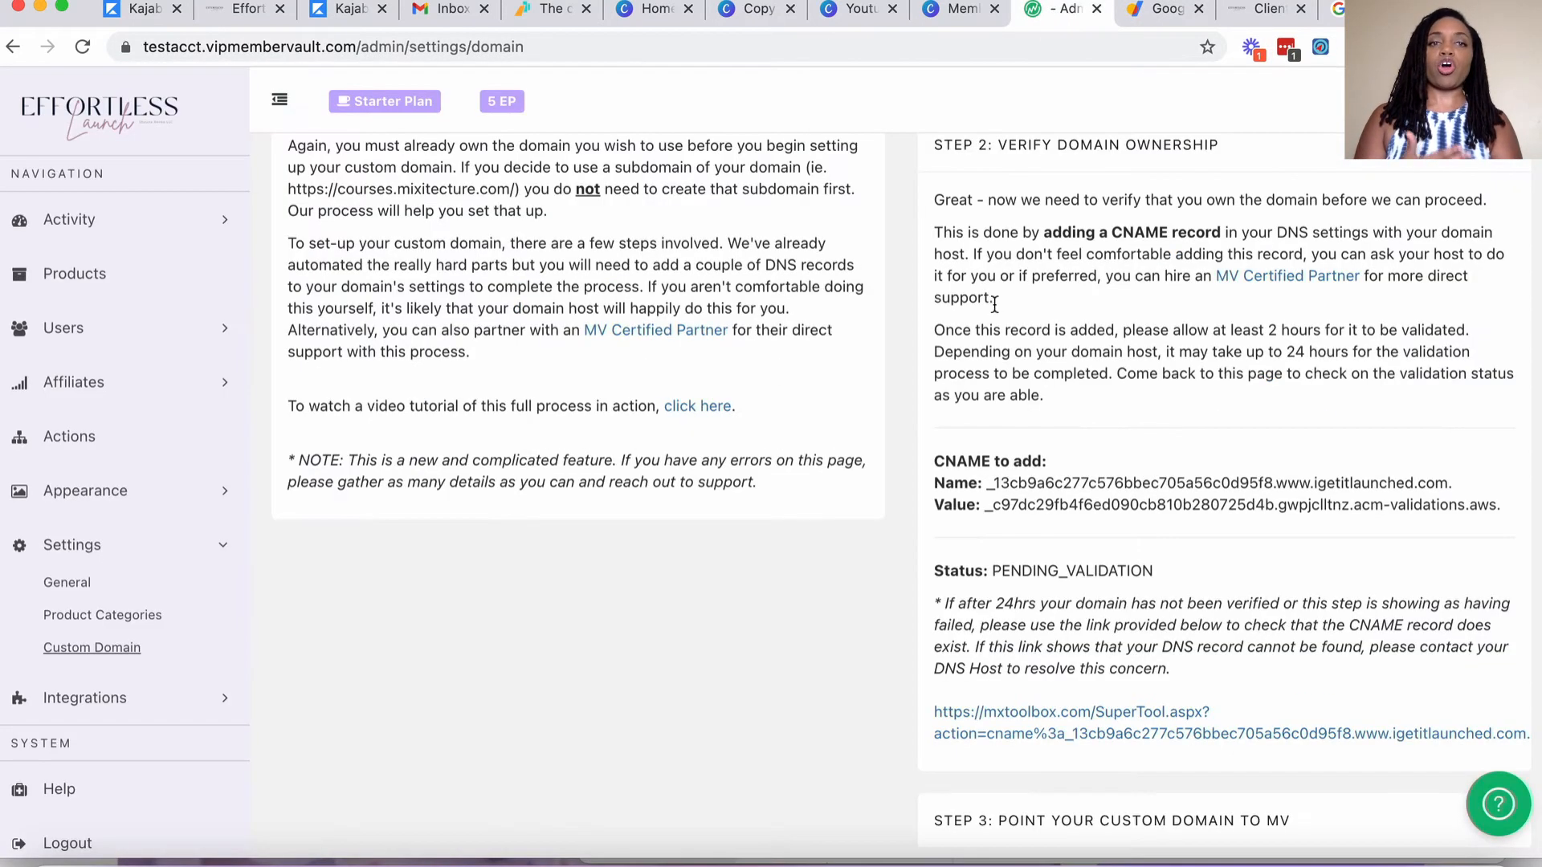
click(1144, 12)
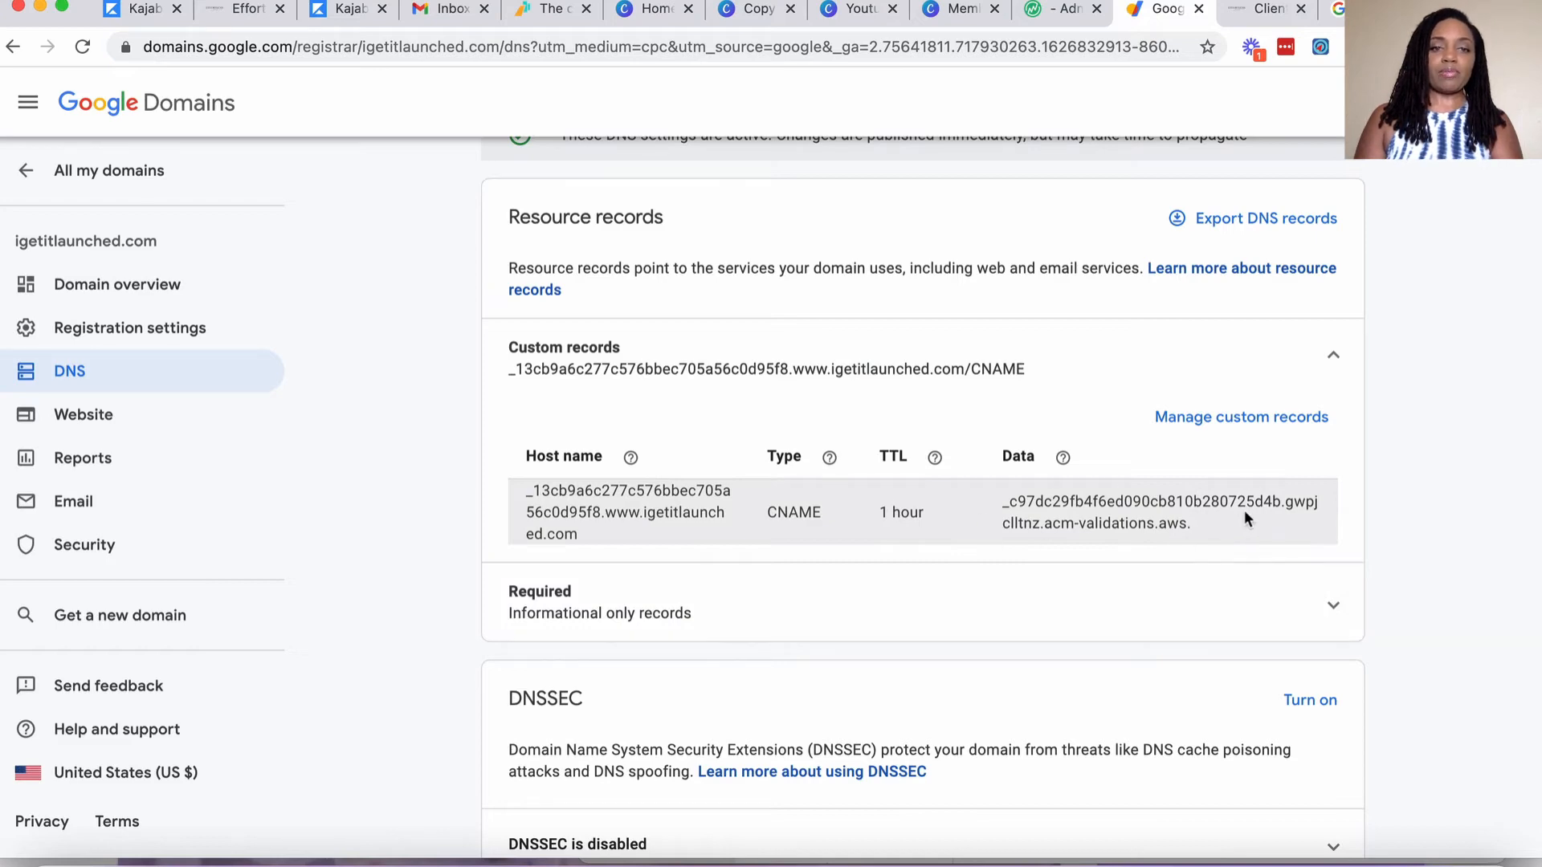
click(1036, 20)
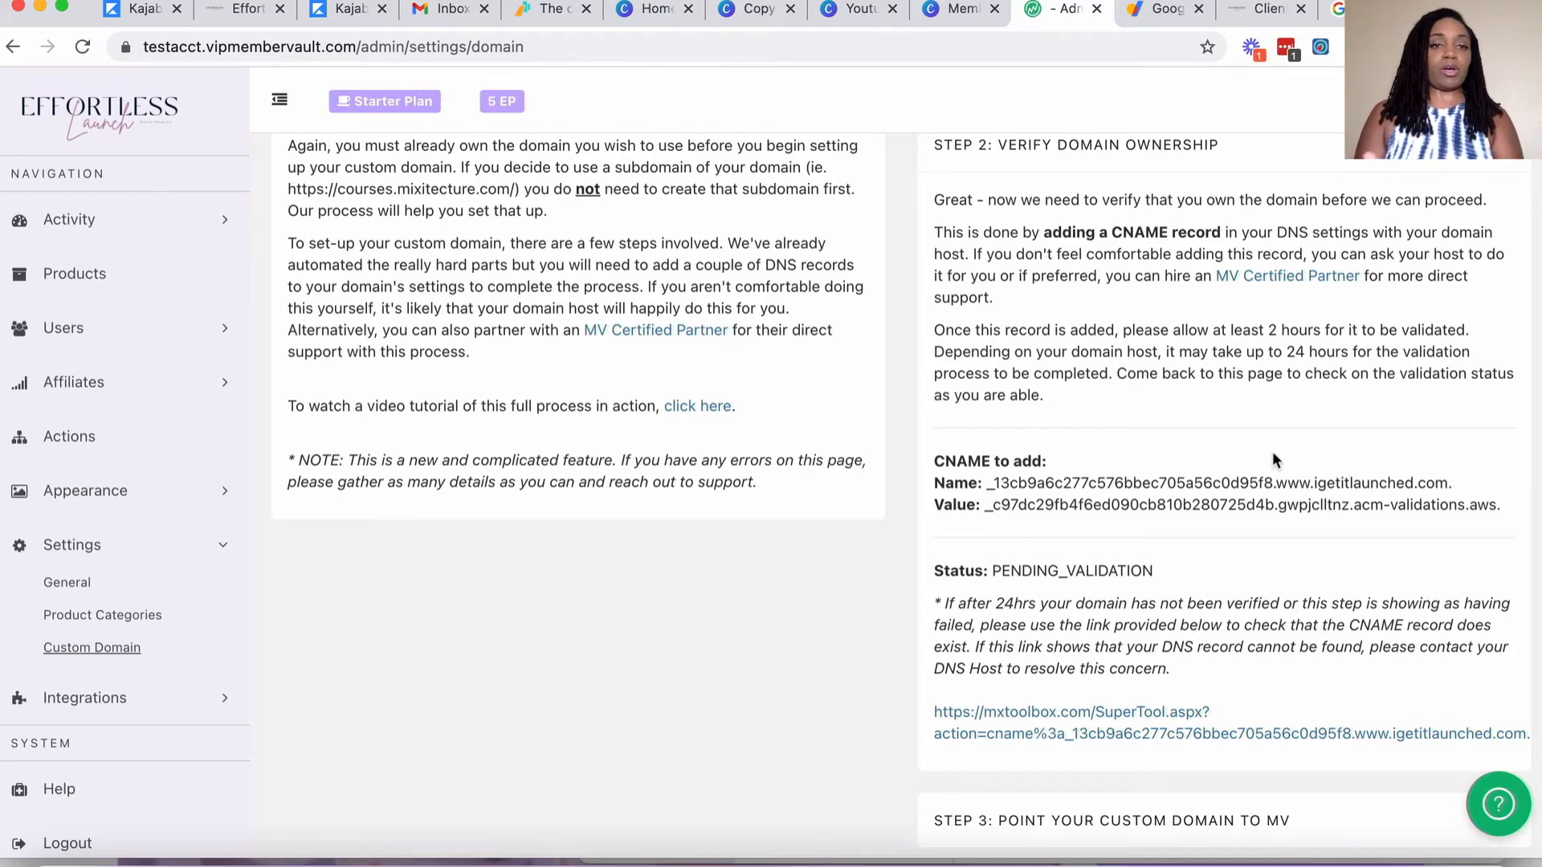
Open the MxToolbox lookup link from MemberVault's Step 2 in a new tab to check the CNAME record.
scroll(1272, 458, up, 2)
scroll(1271, 457, down, 2)
scroll(1272, 458, down, 3)
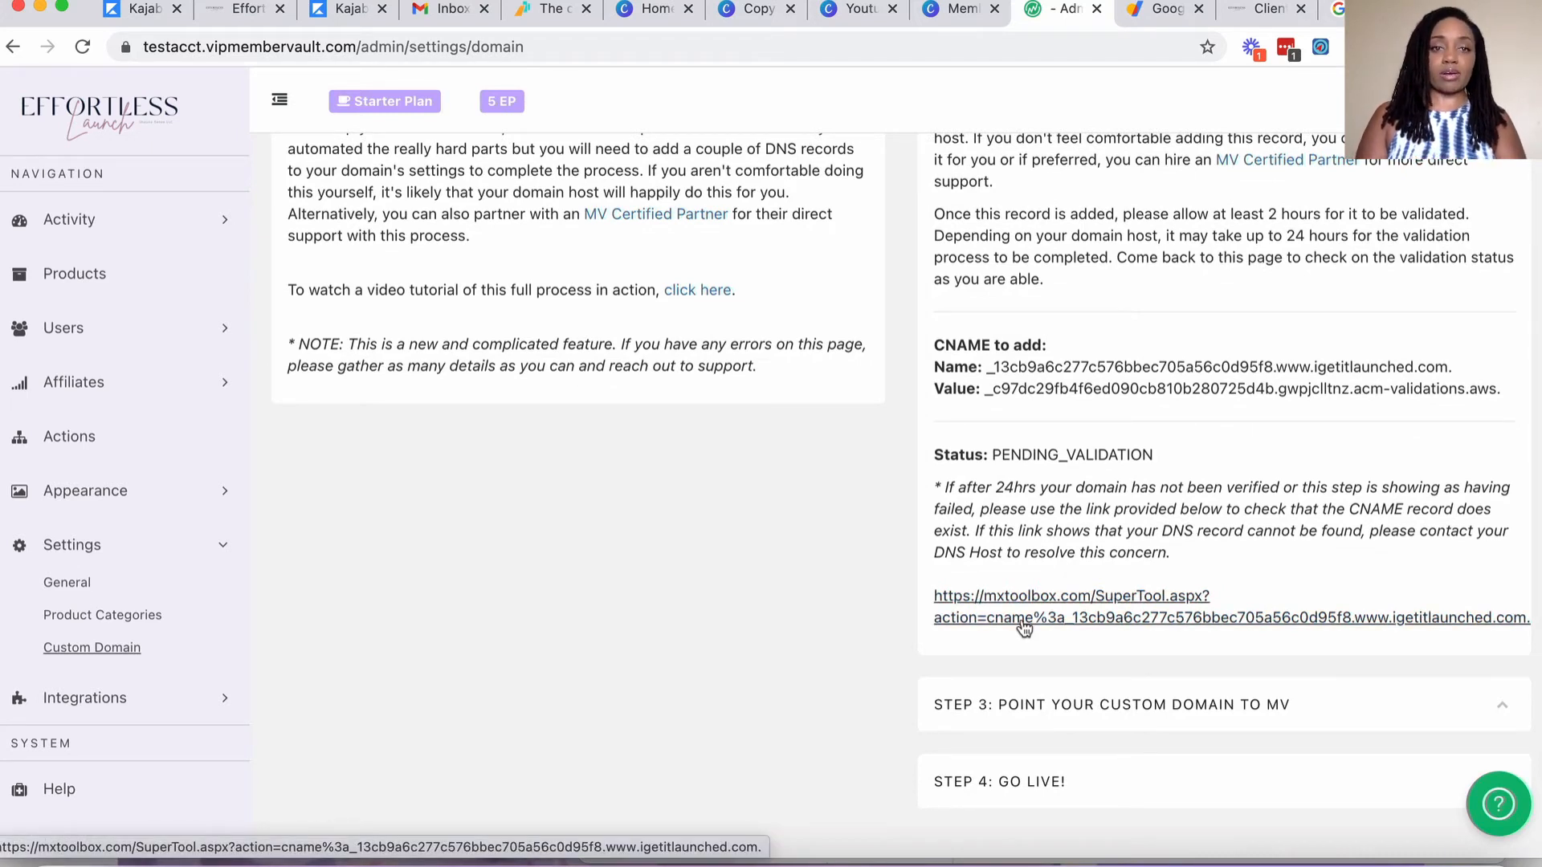
right_click(1022, 618)
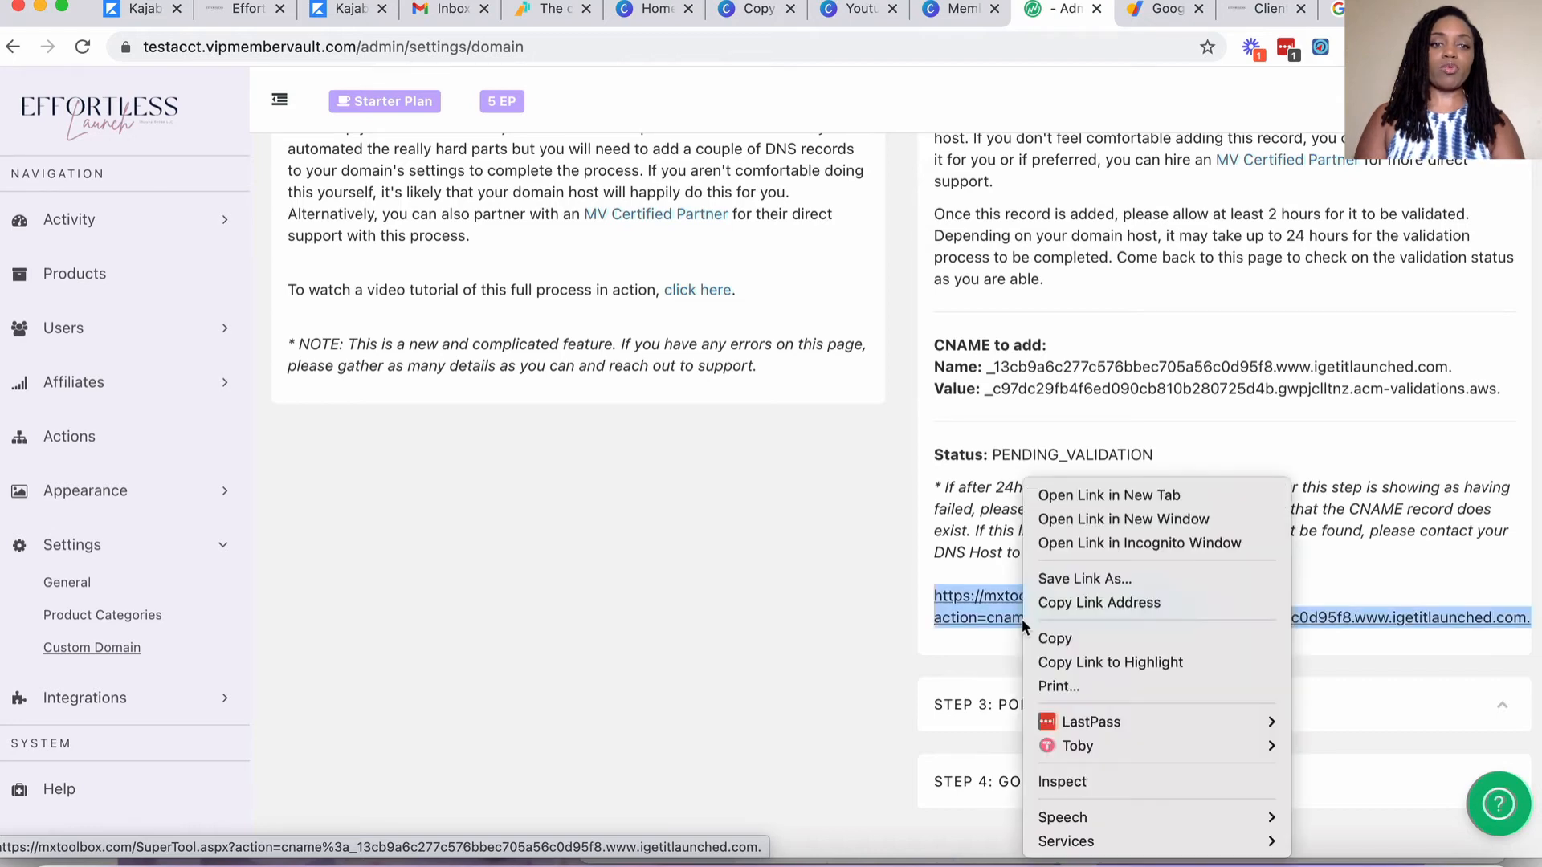
click(1062, 494)
click(1080, 10)
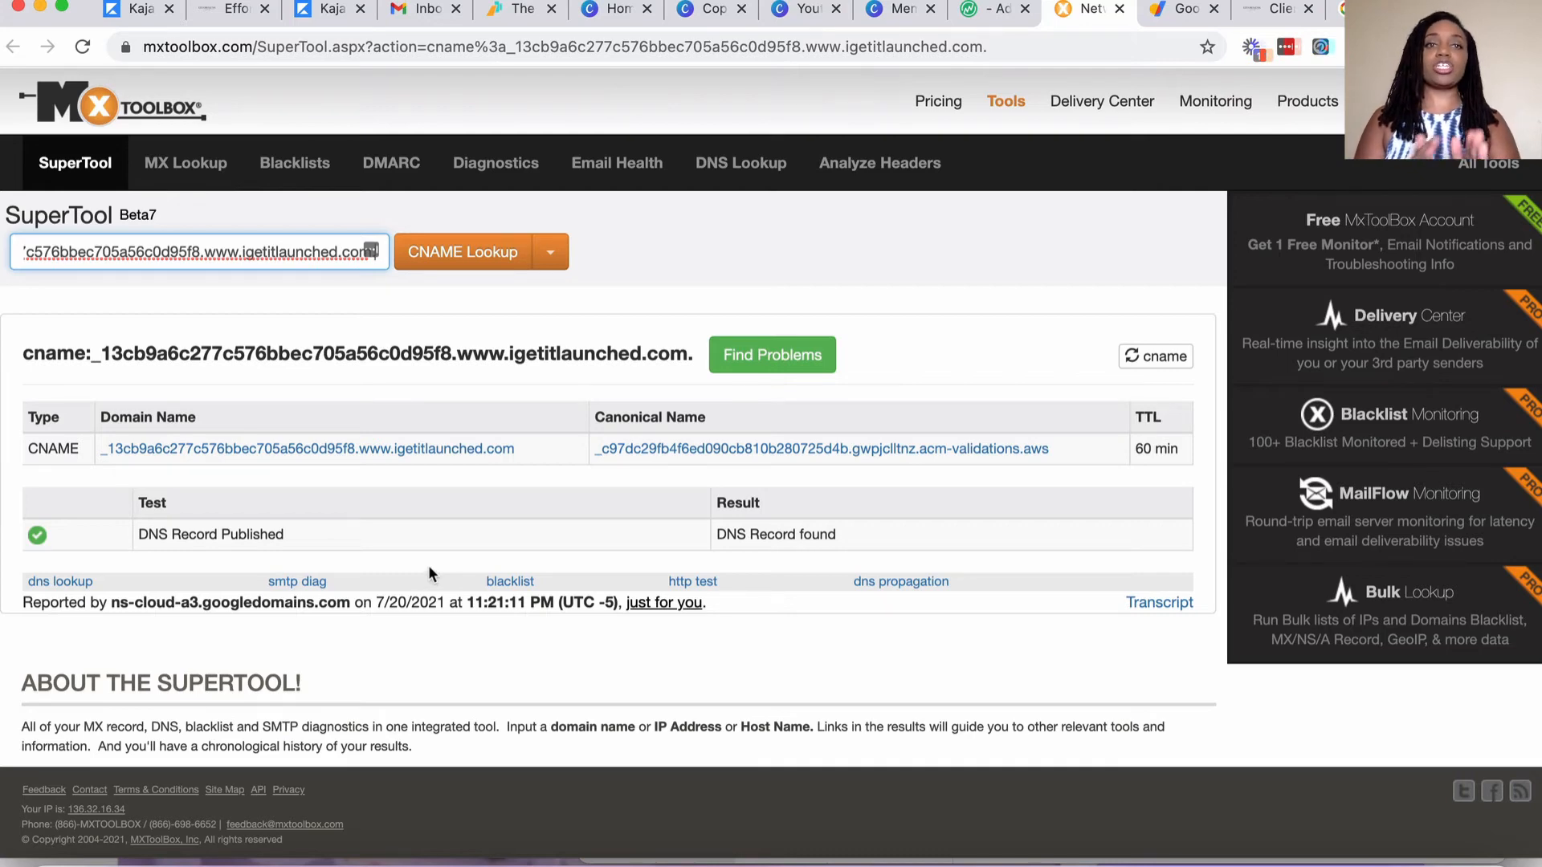
Return to MemberVault, reload the custom domain page and check the status of Step 2: Verify Domain Ownership.
click(991, 9)
drag(934, 418, 1142, 421)
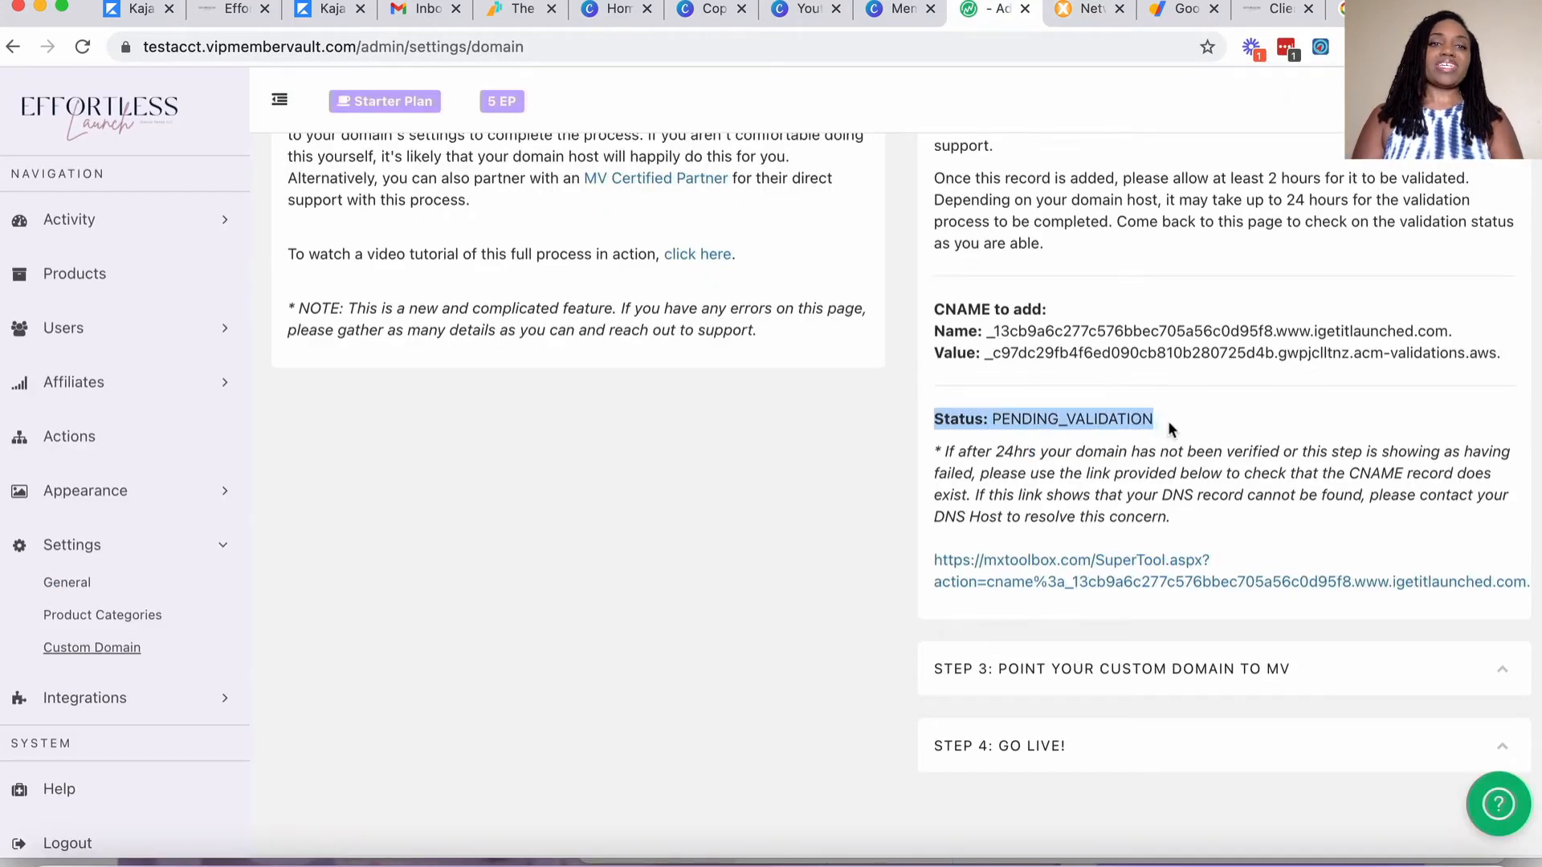
click(1168, 424)
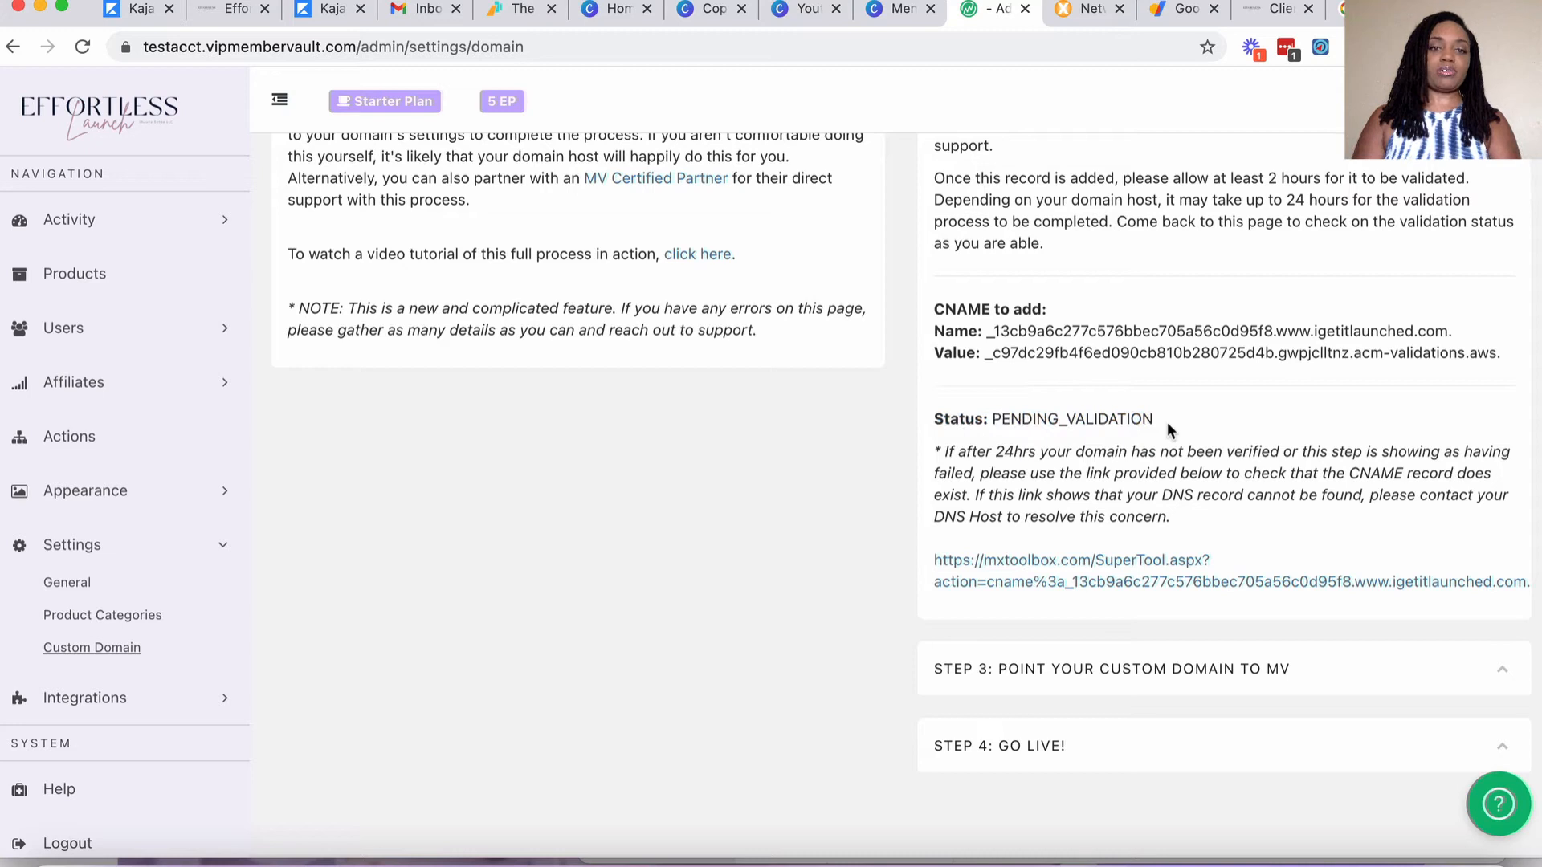
scroll(1168, 424, up, 1)
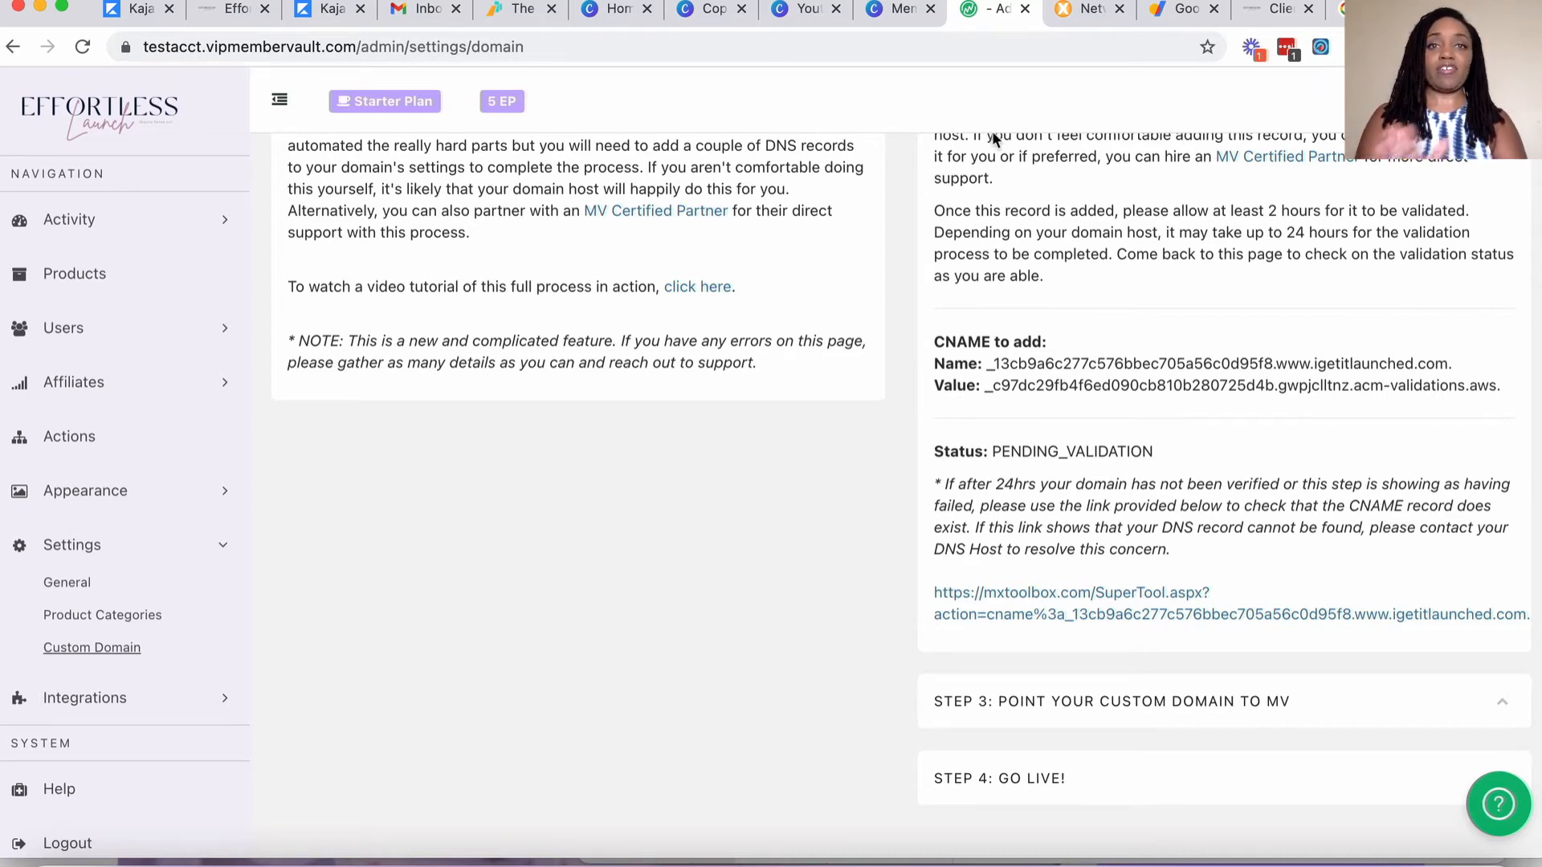
key(super+r)
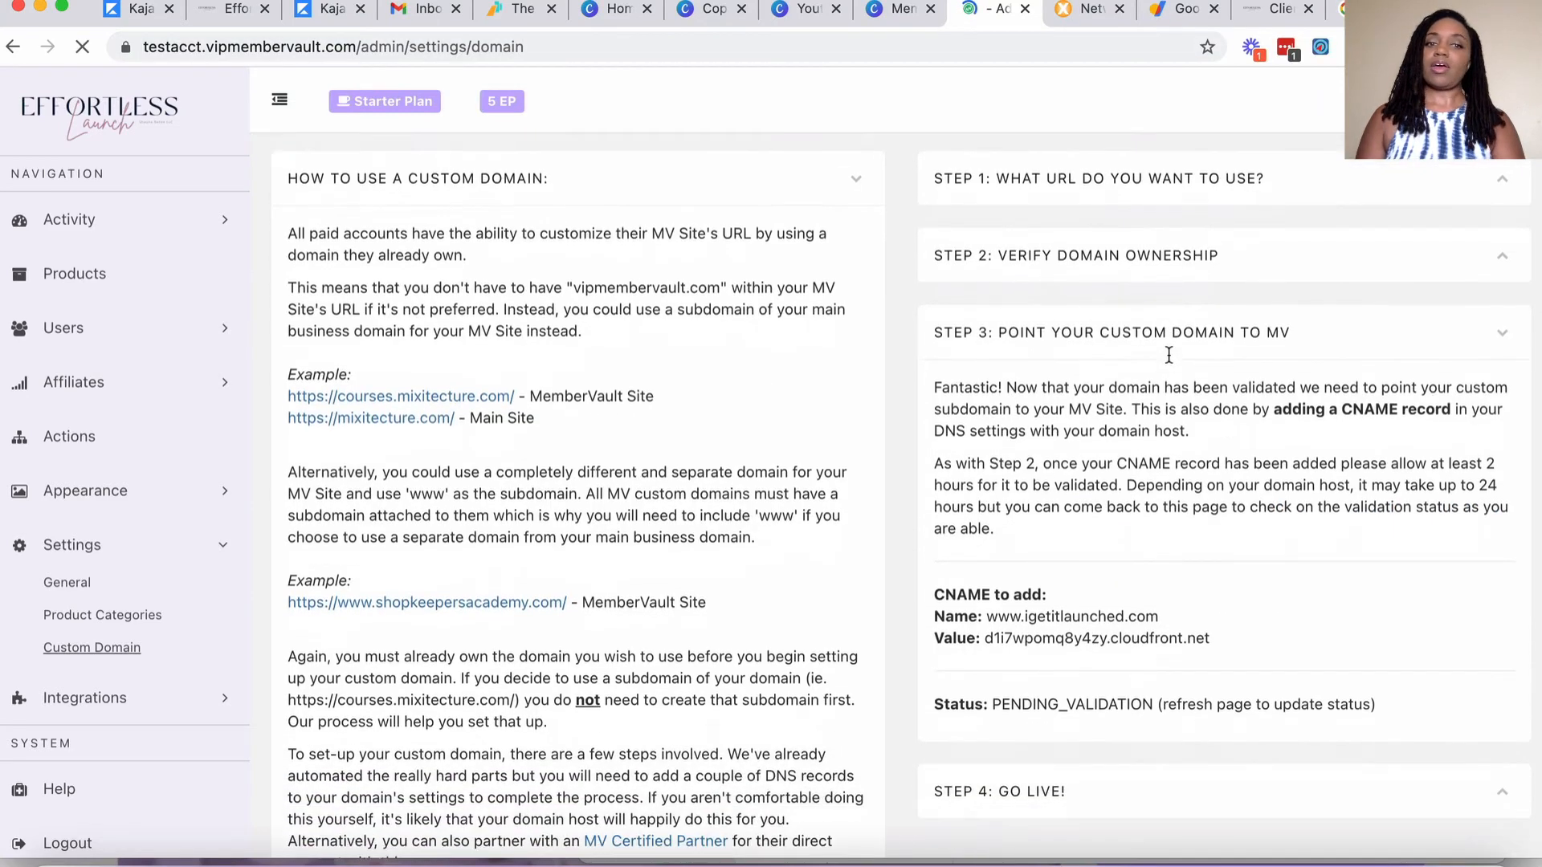
click(1190, 256)
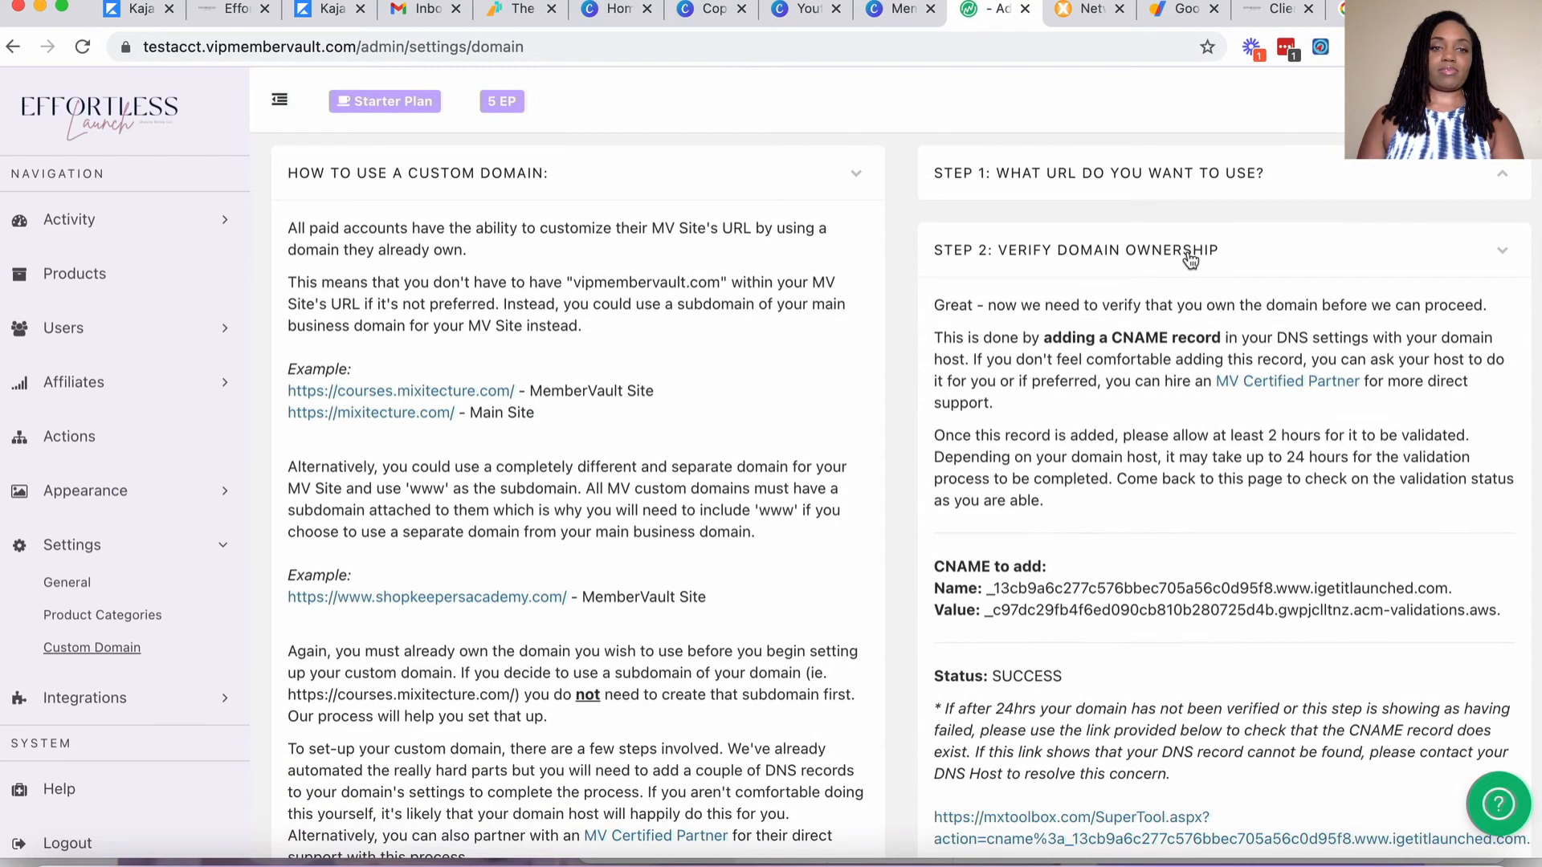
scroll(1190, 258, down, 2)
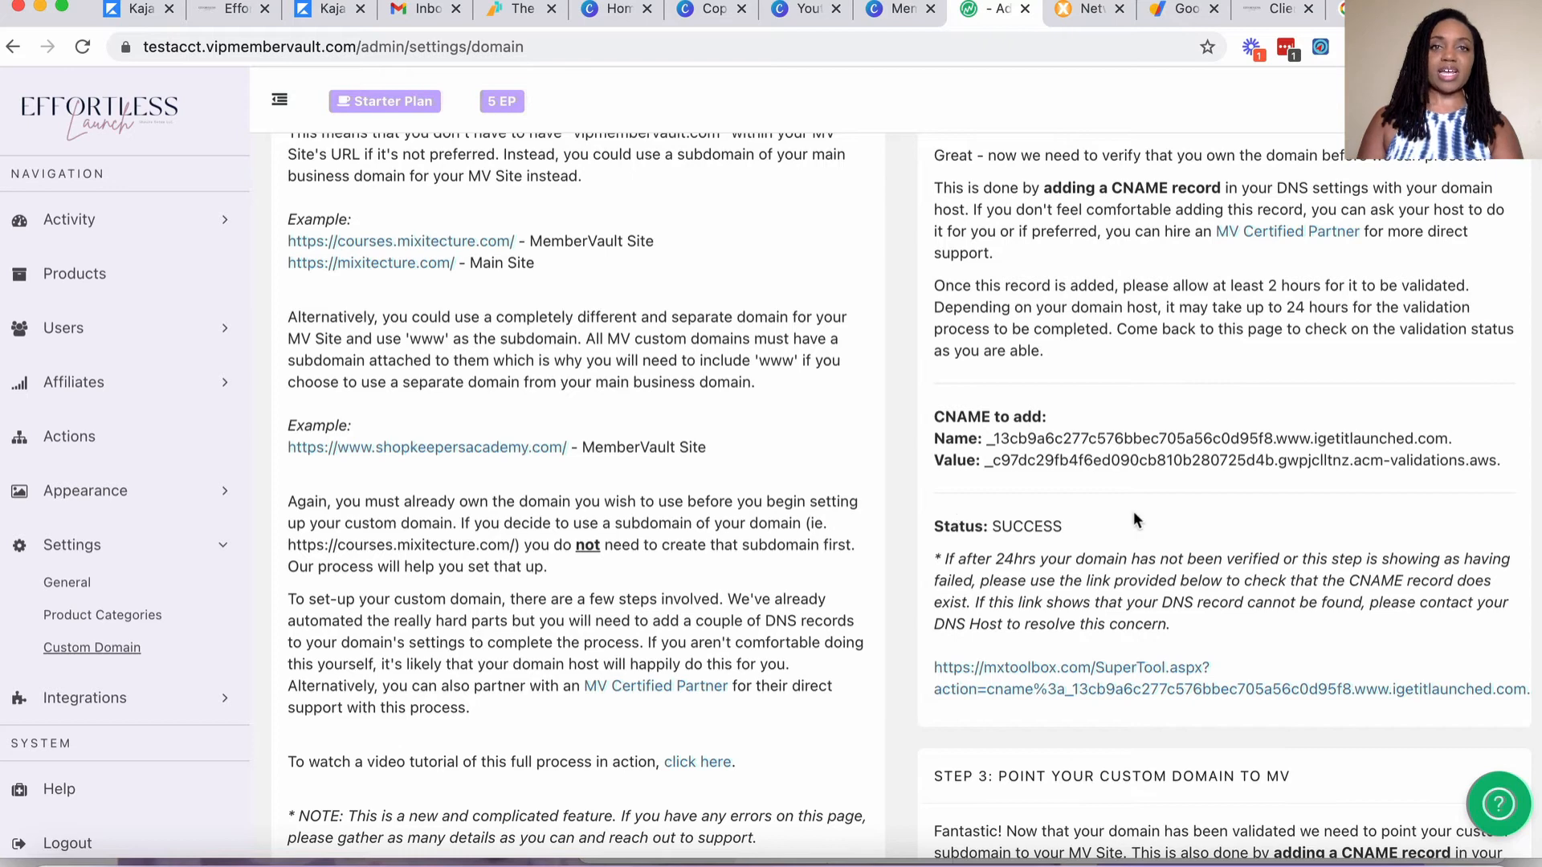
Copy only the www part of the CNAME name in Step 3: Point Your Custom Domain to MV, excluding igetitlaunched.com.
scroll(1134, 514, down, 5)
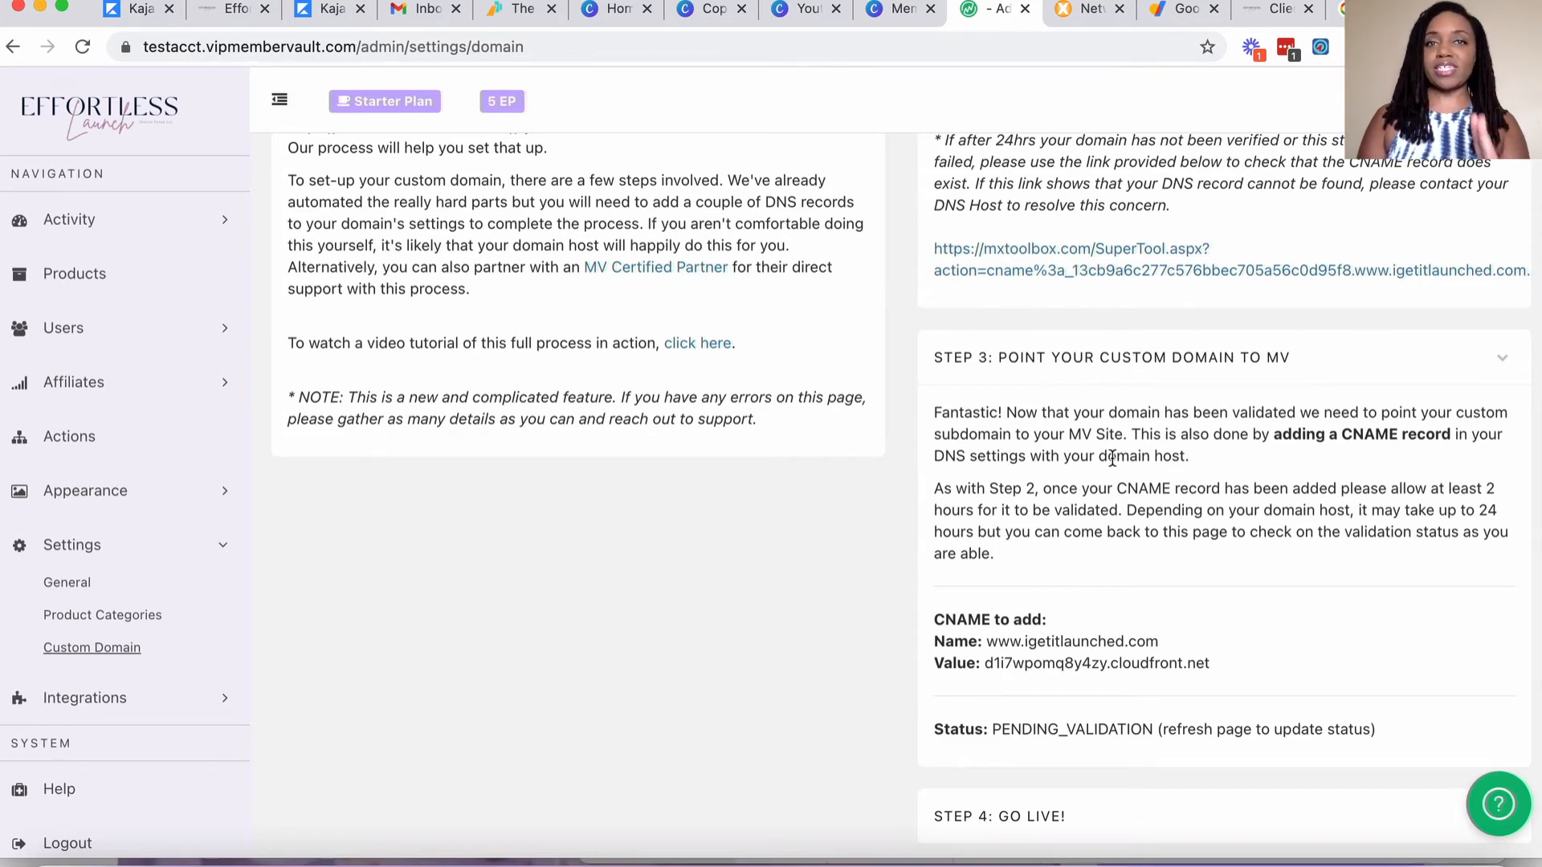
scroll(1112, 458, down, 2)
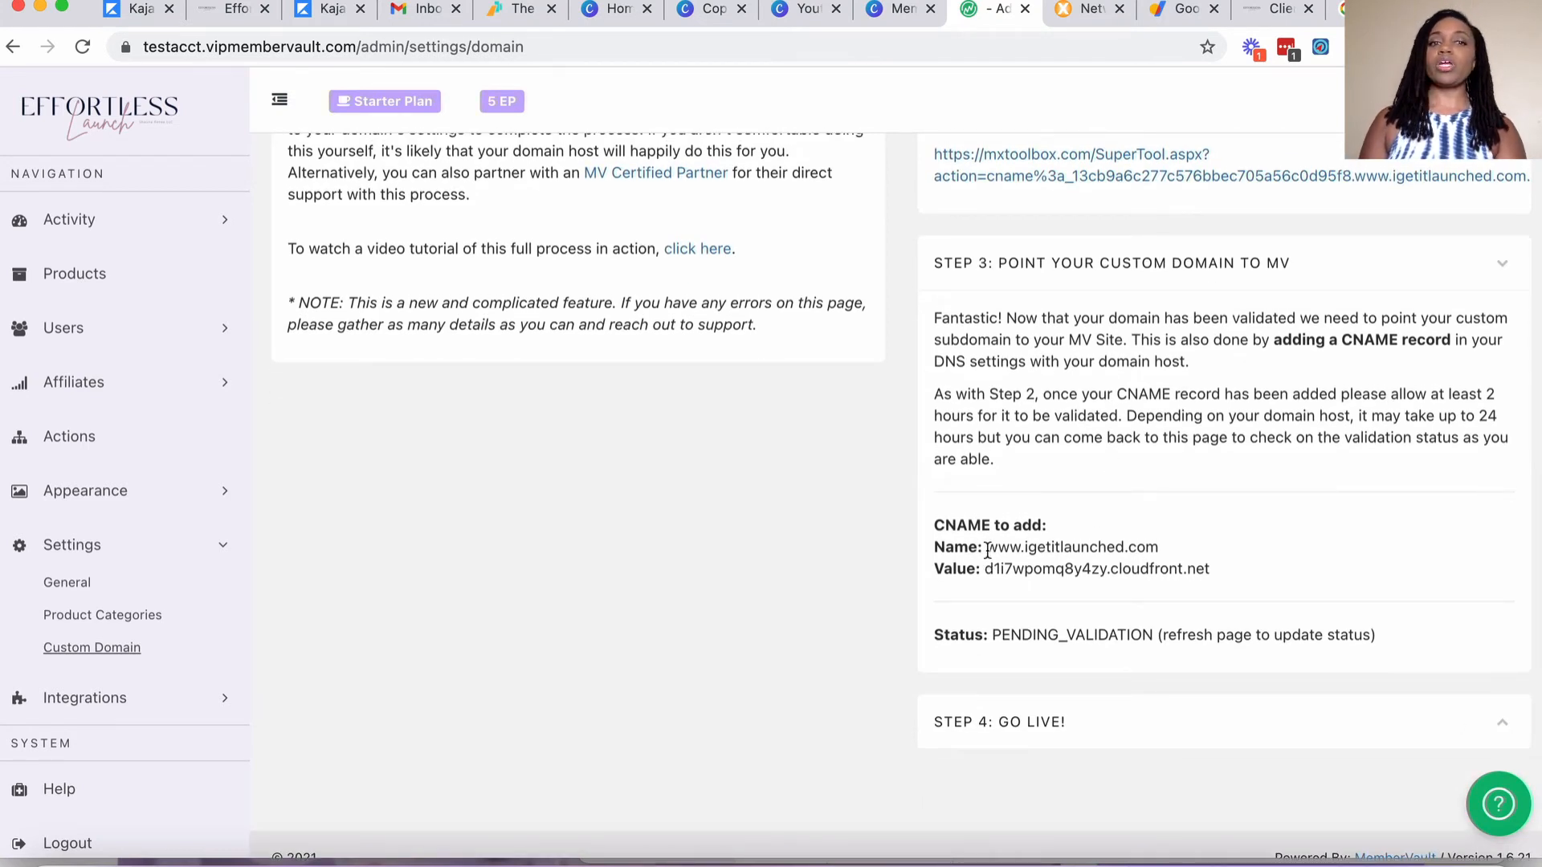
drag(986, 547, 1024, 548)
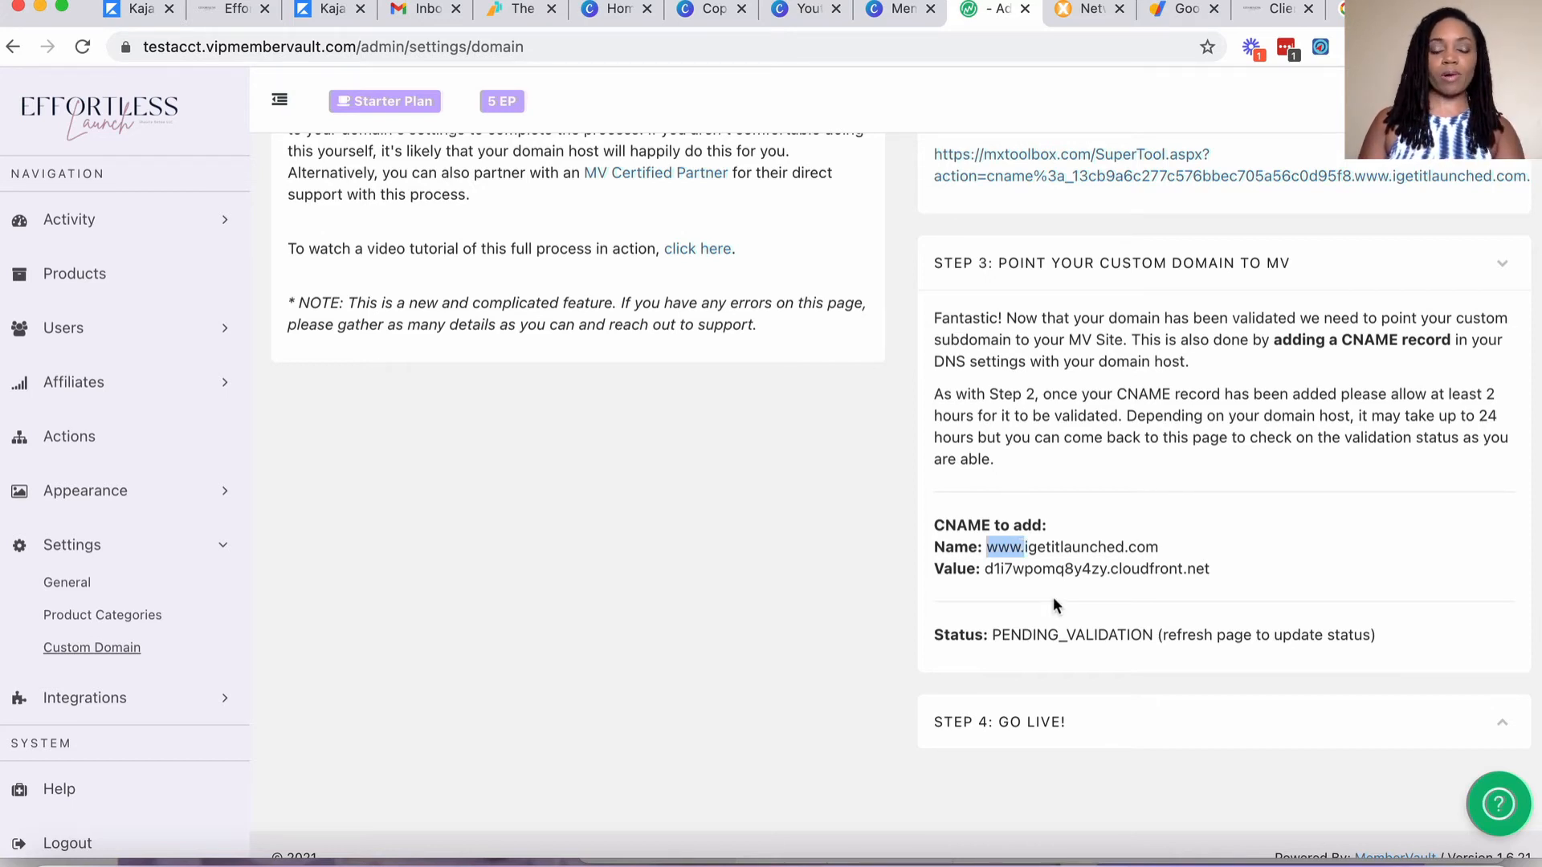
click(1013, 563)
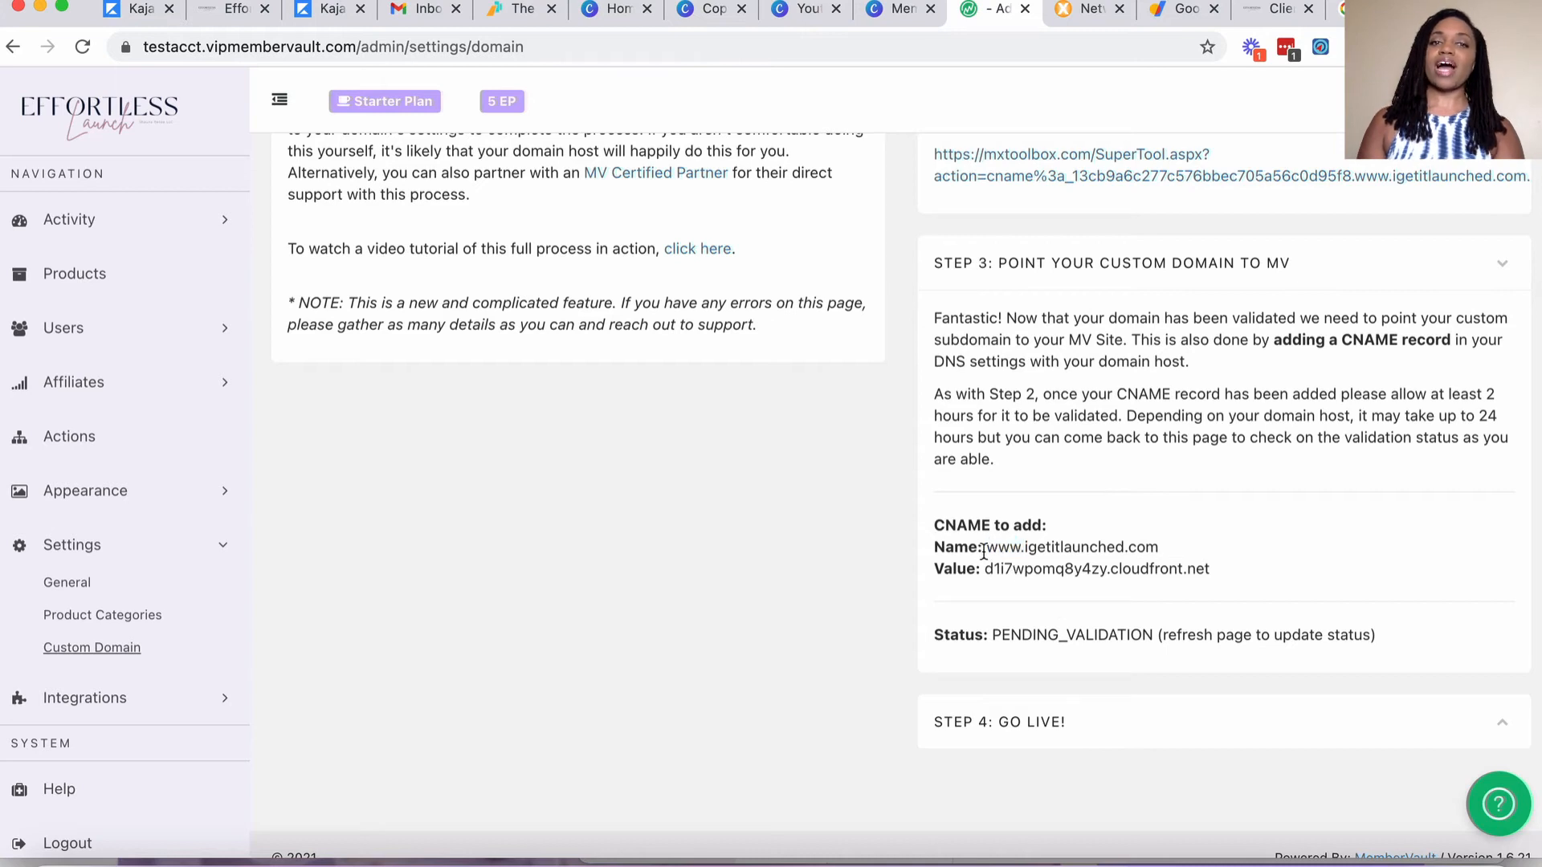
drag(983, 549, 1150, 543)
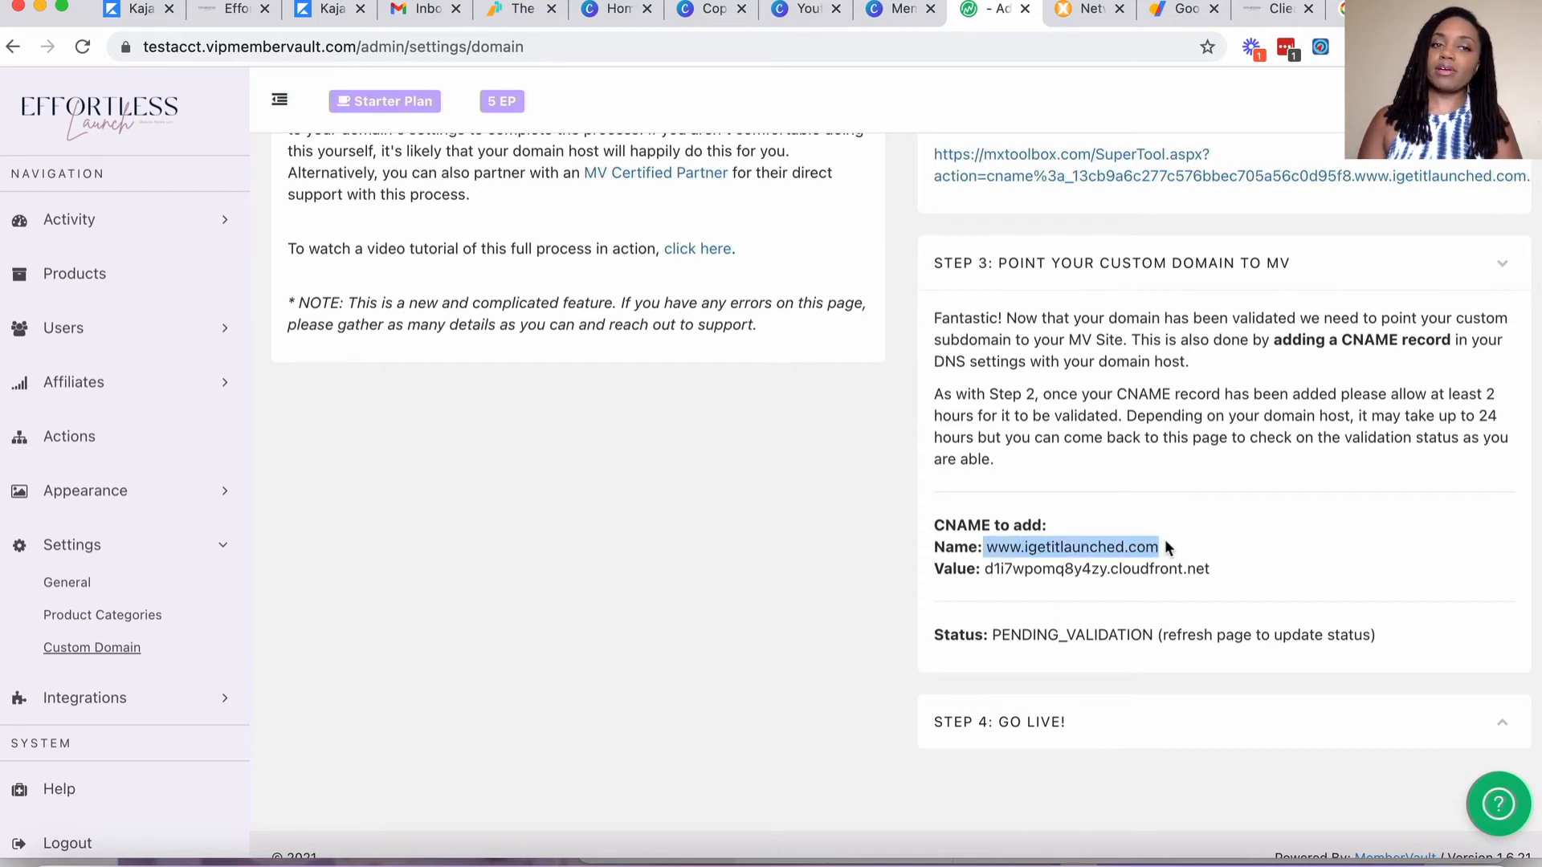
click(1003, 561)
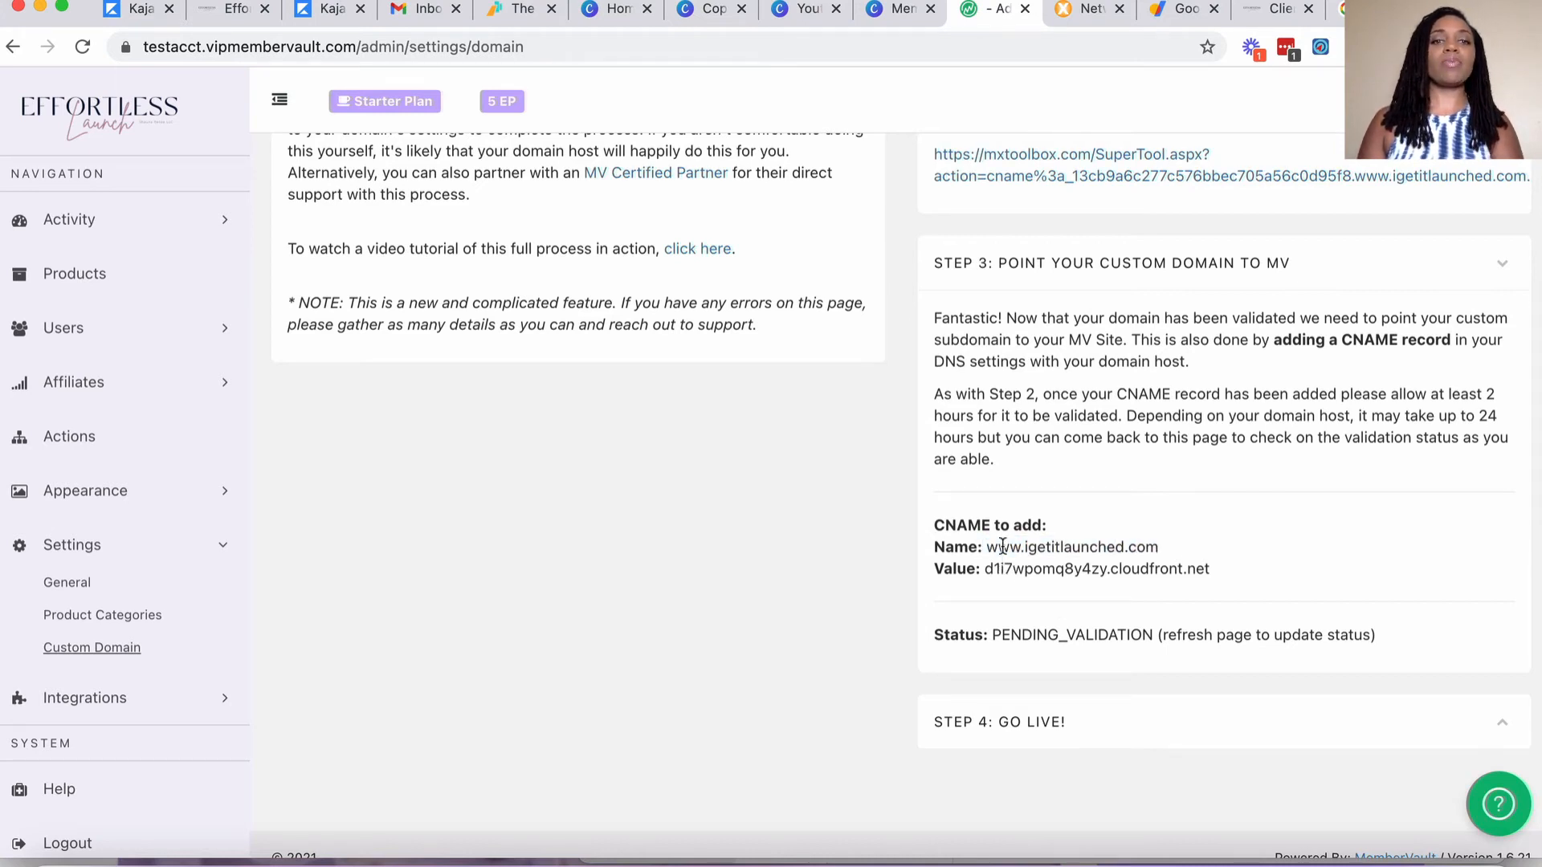
drag(986, 548, 1001, 547)
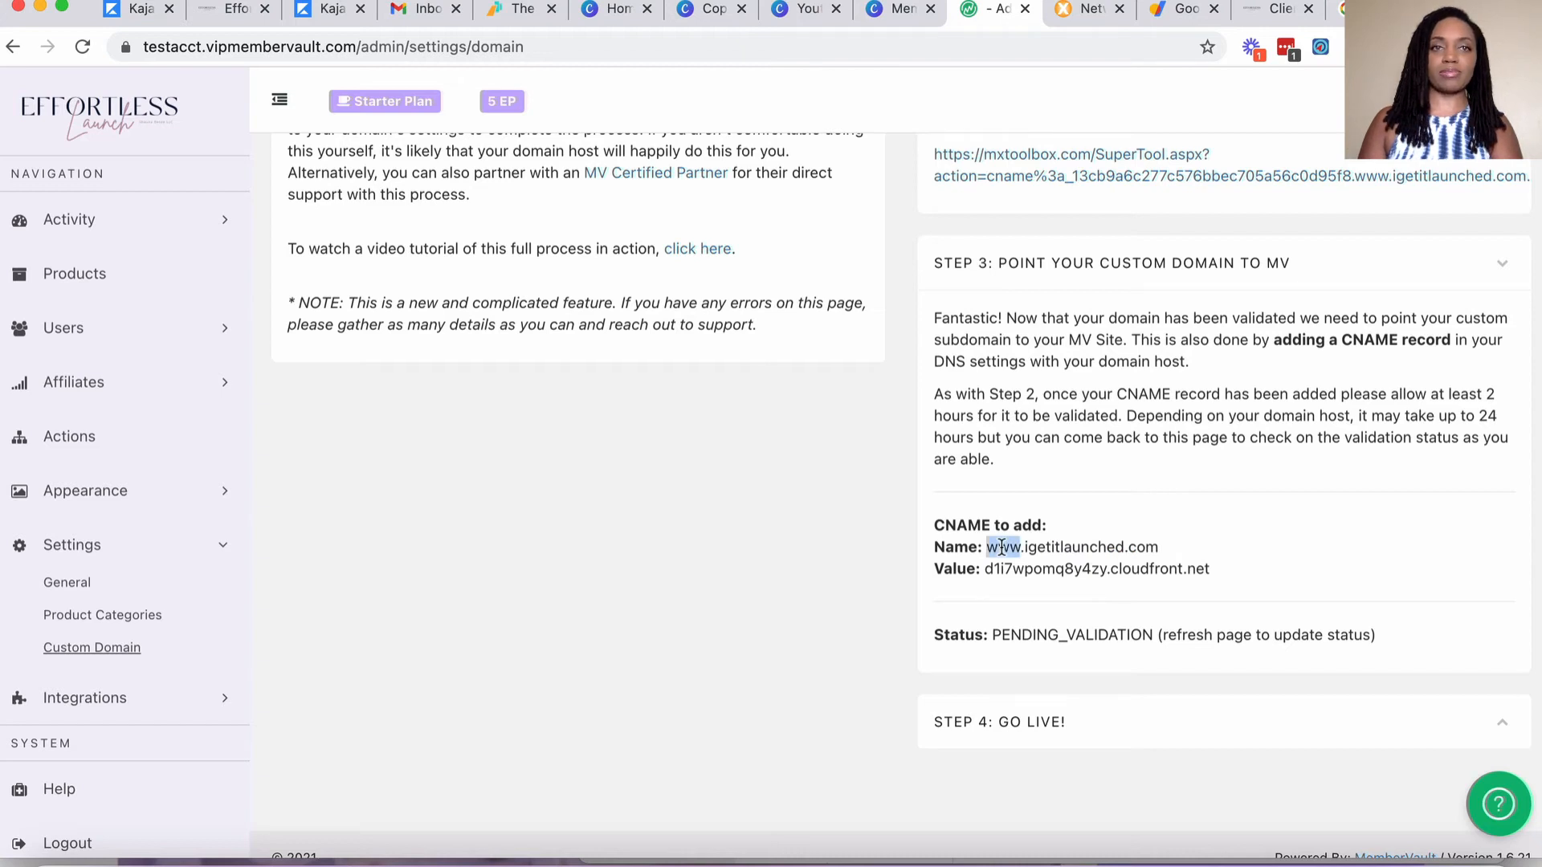
right_click(999, 546)
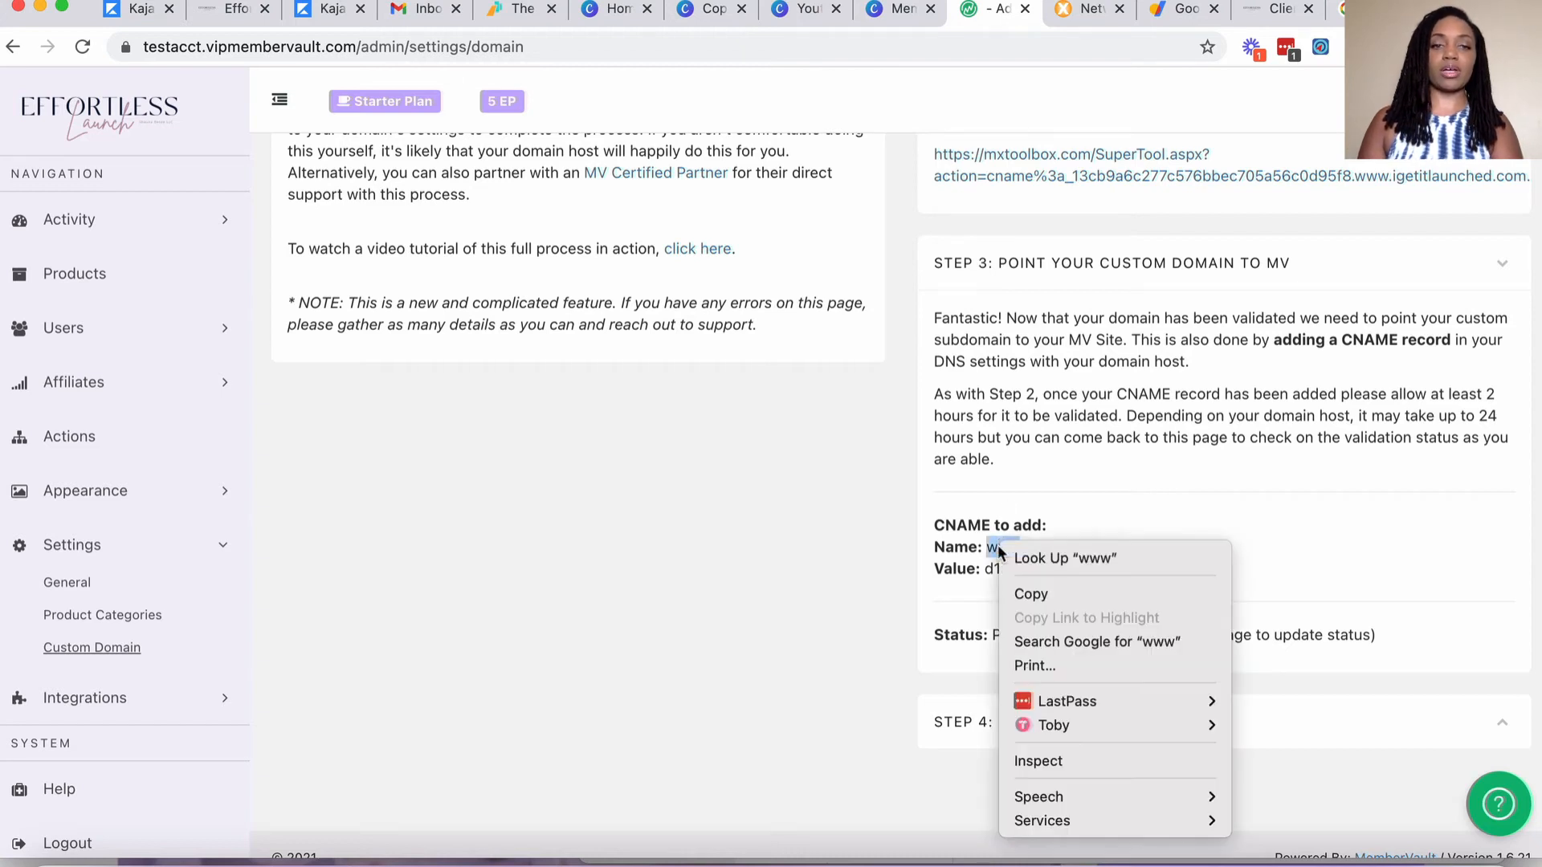
click(1019, 594)
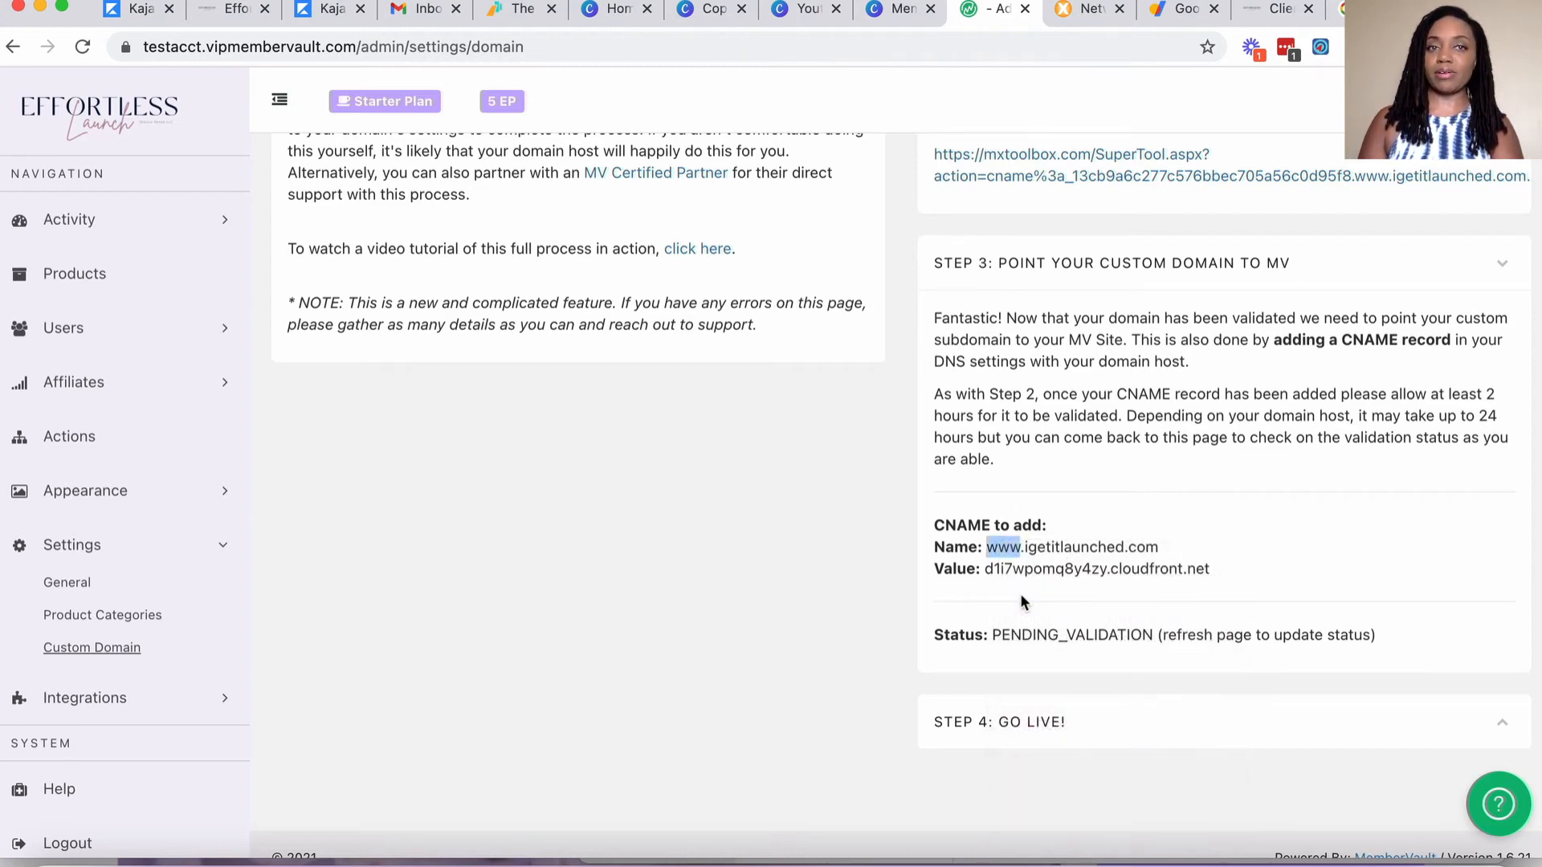
Switch to Google Domains, open the custom records for editing and add a second, blank record.
click(1163, 19)
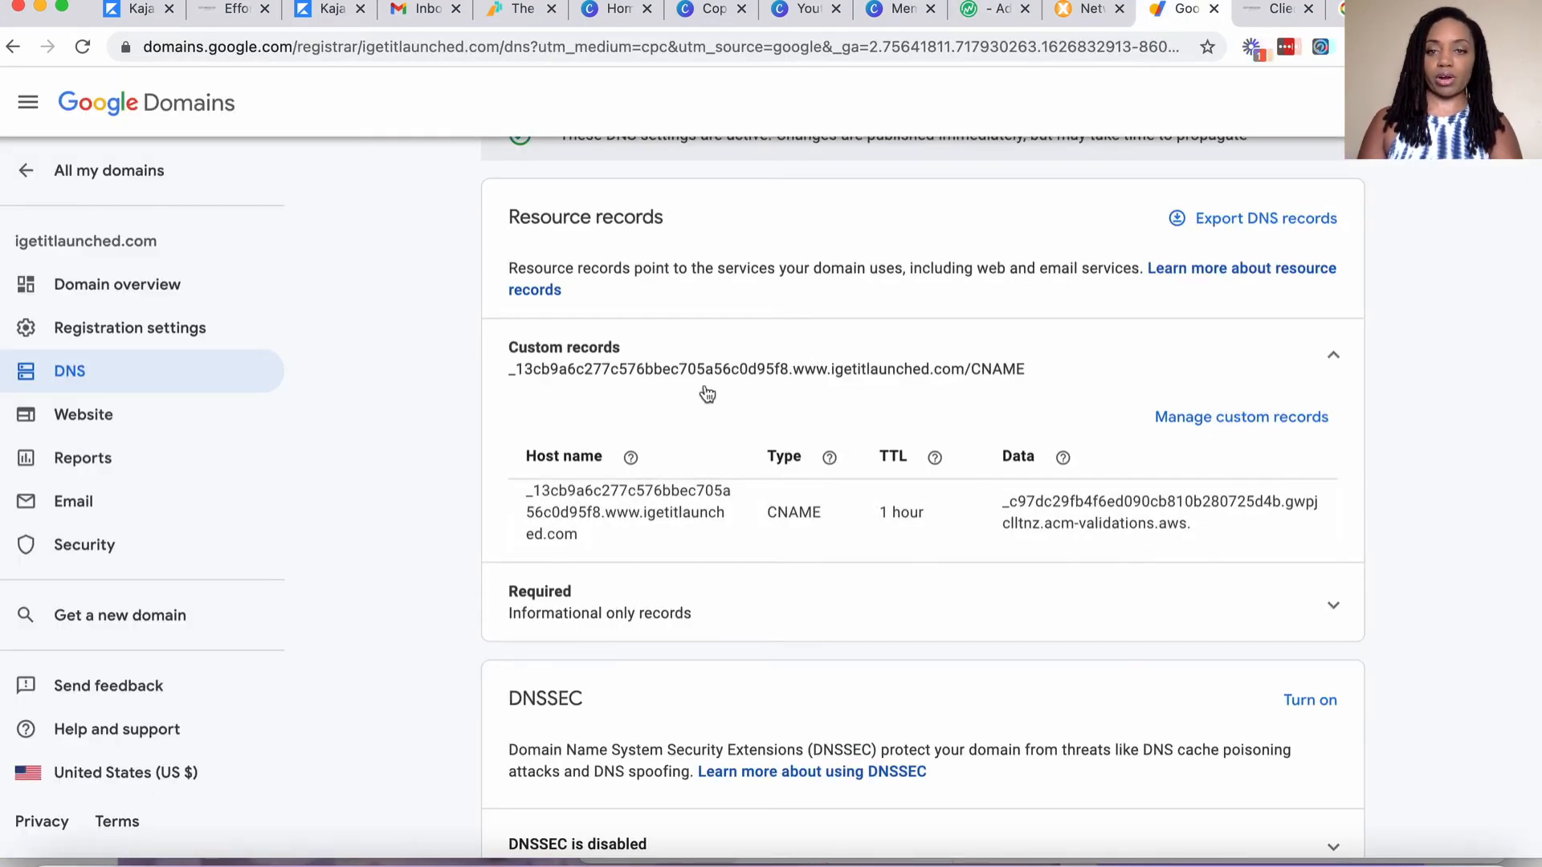
scroll(706, 393, up, 1)
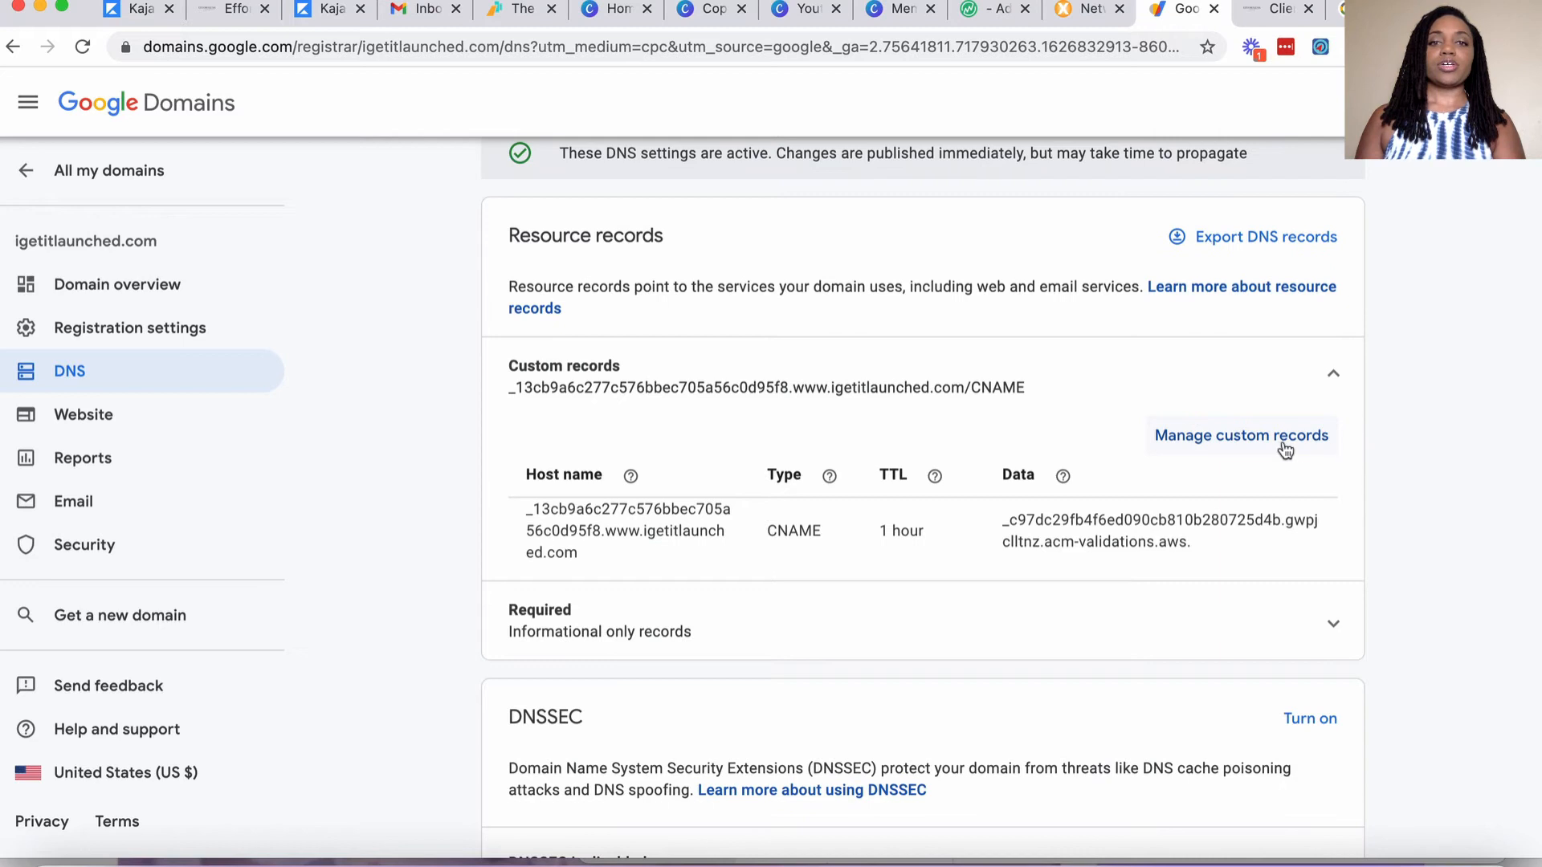
click(1204, 450)
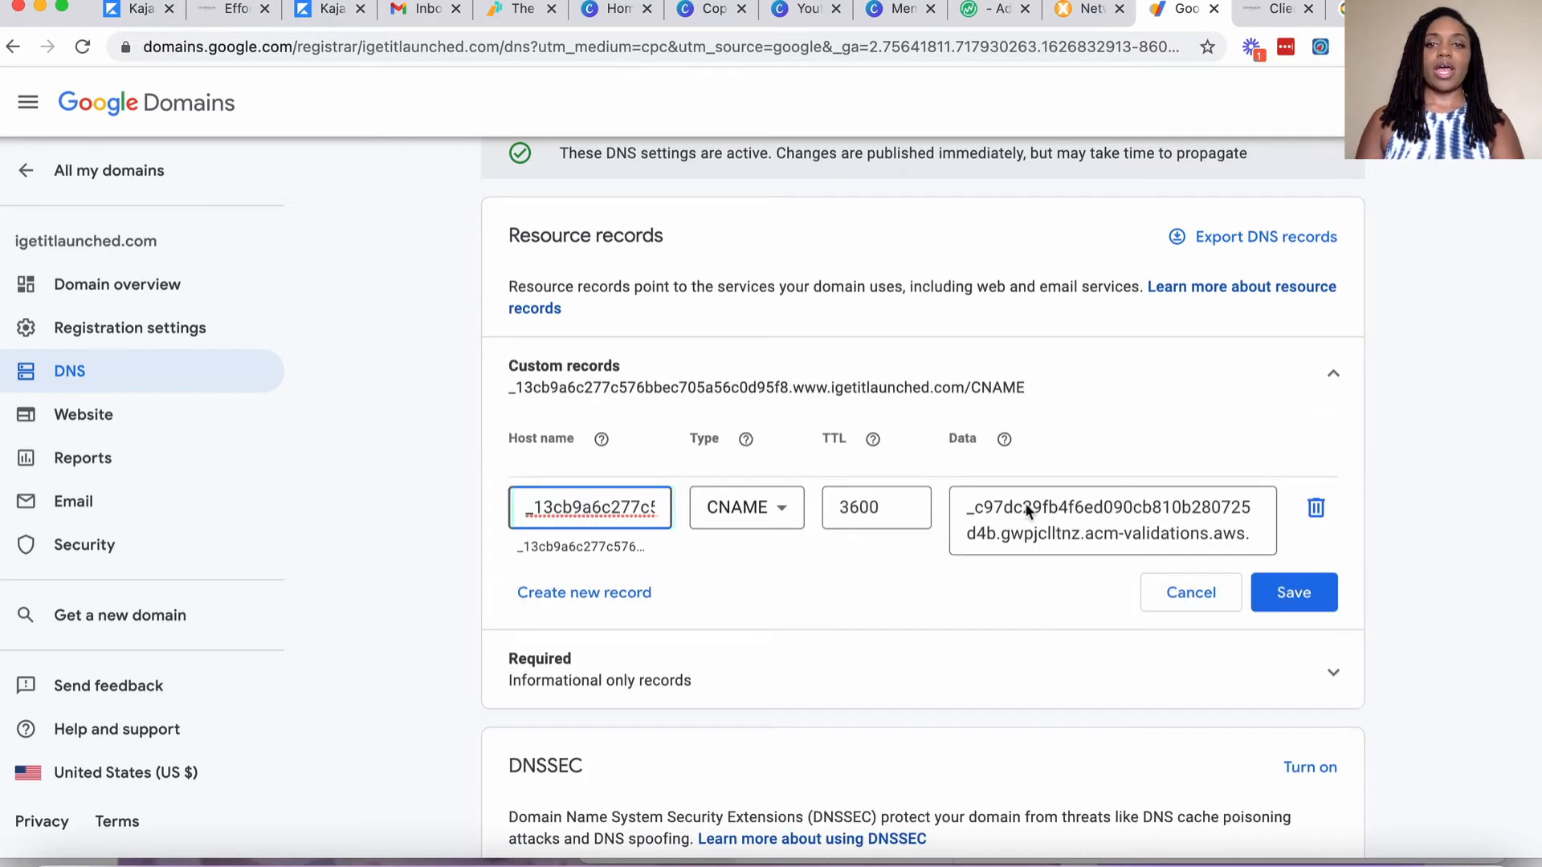
click(642, 596)
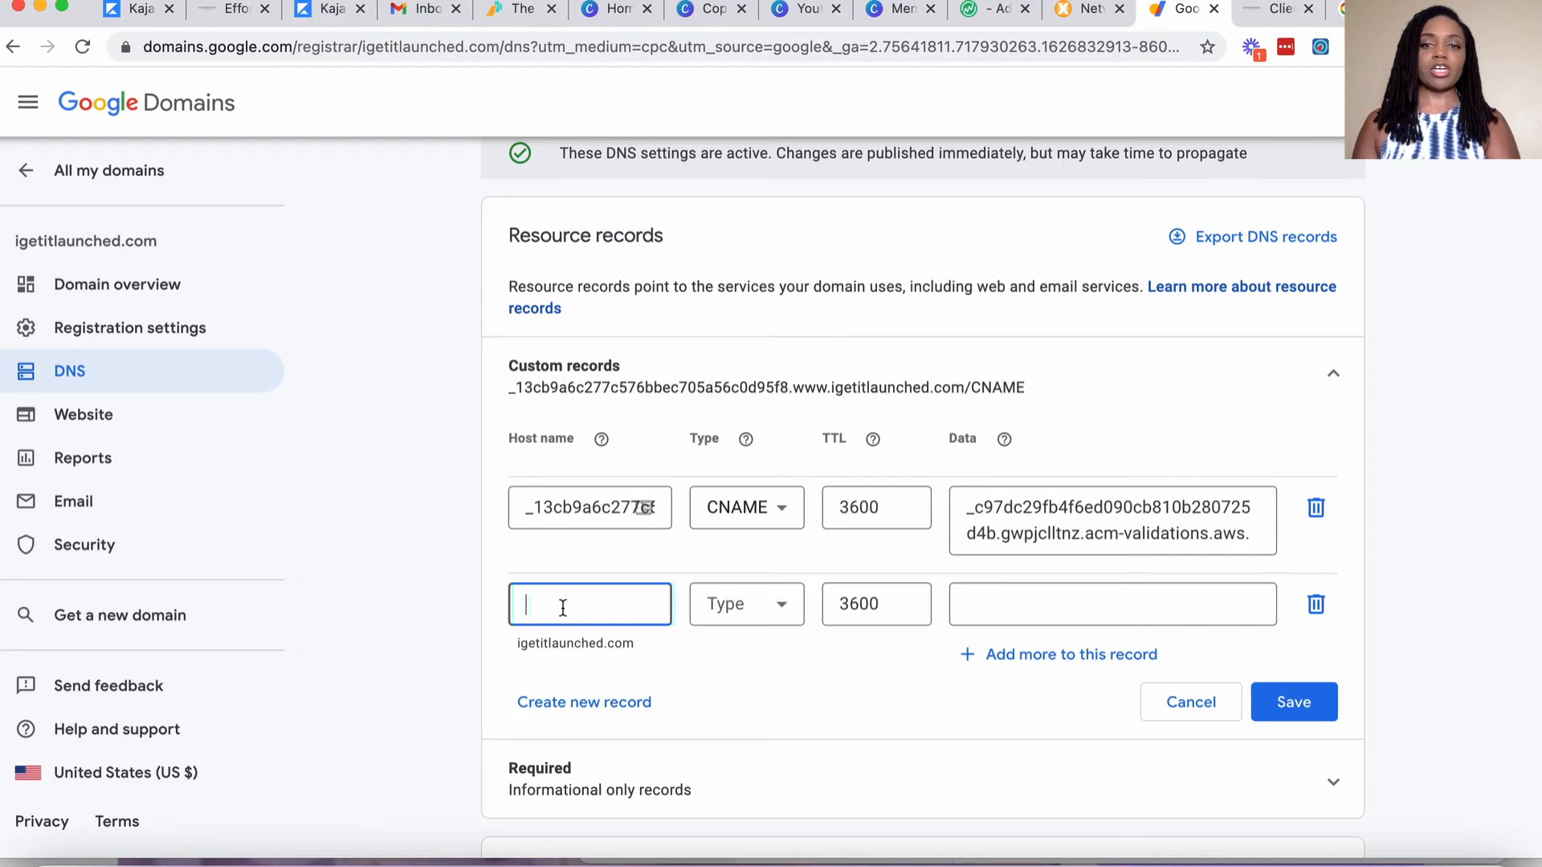
Set the new custom record's host name to www and its type to CNAME.
text(www)
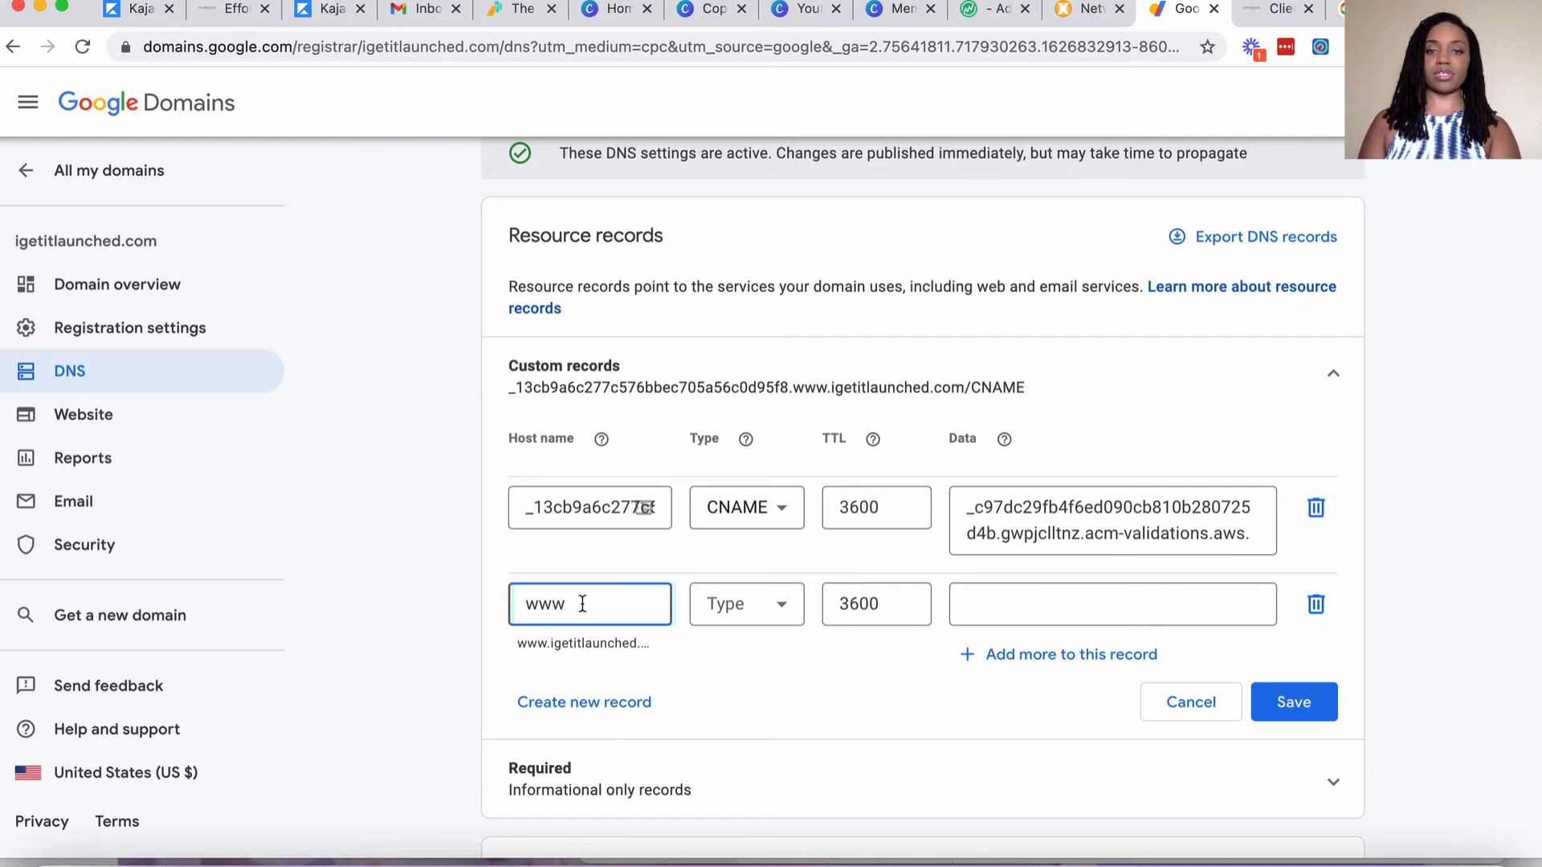
click(773, 612)
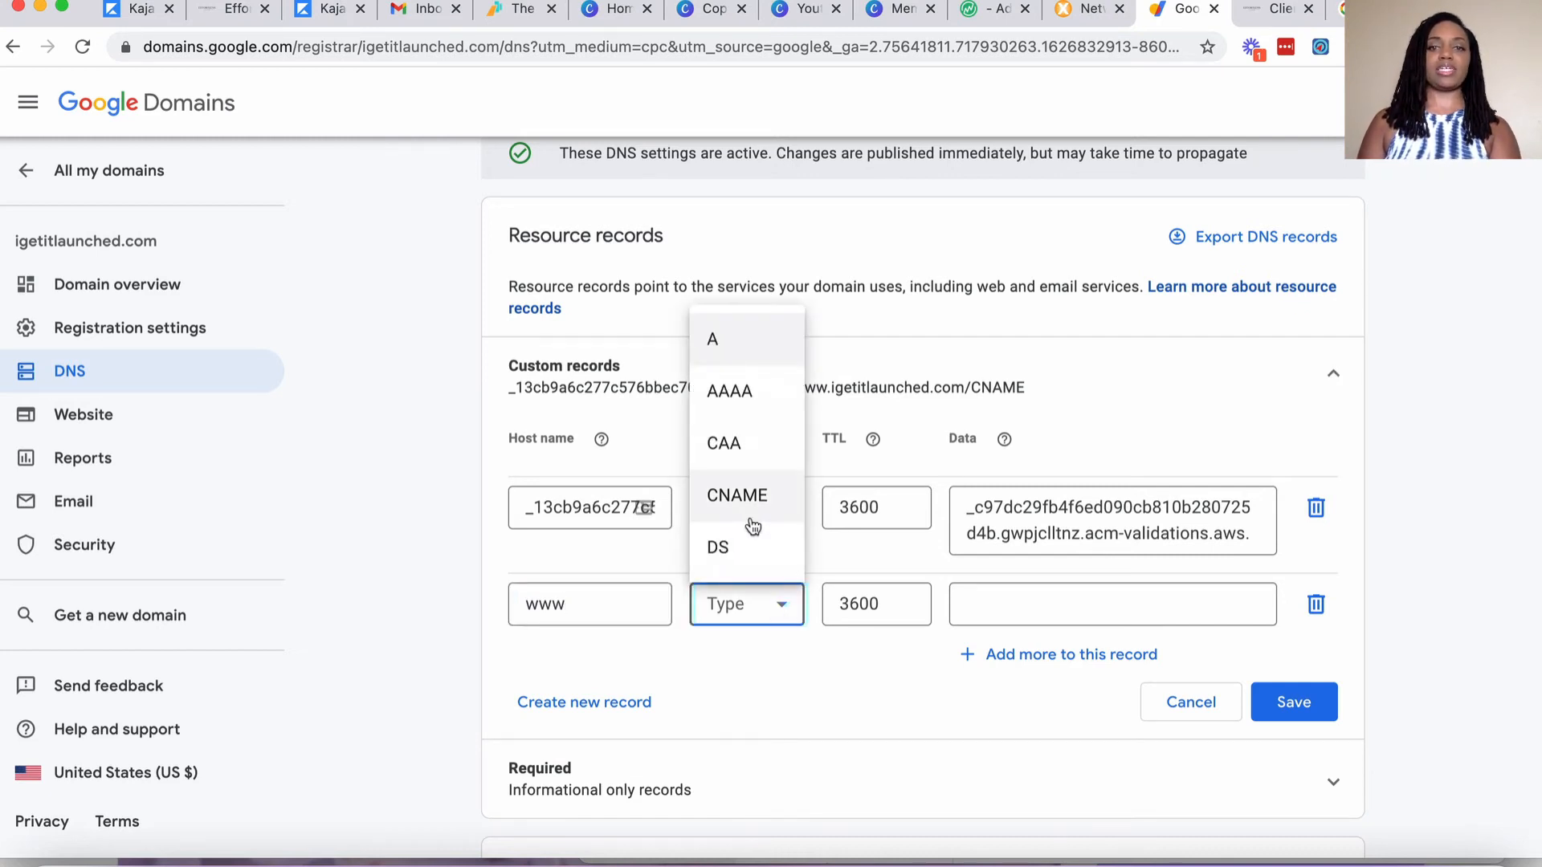
click(750, 521)
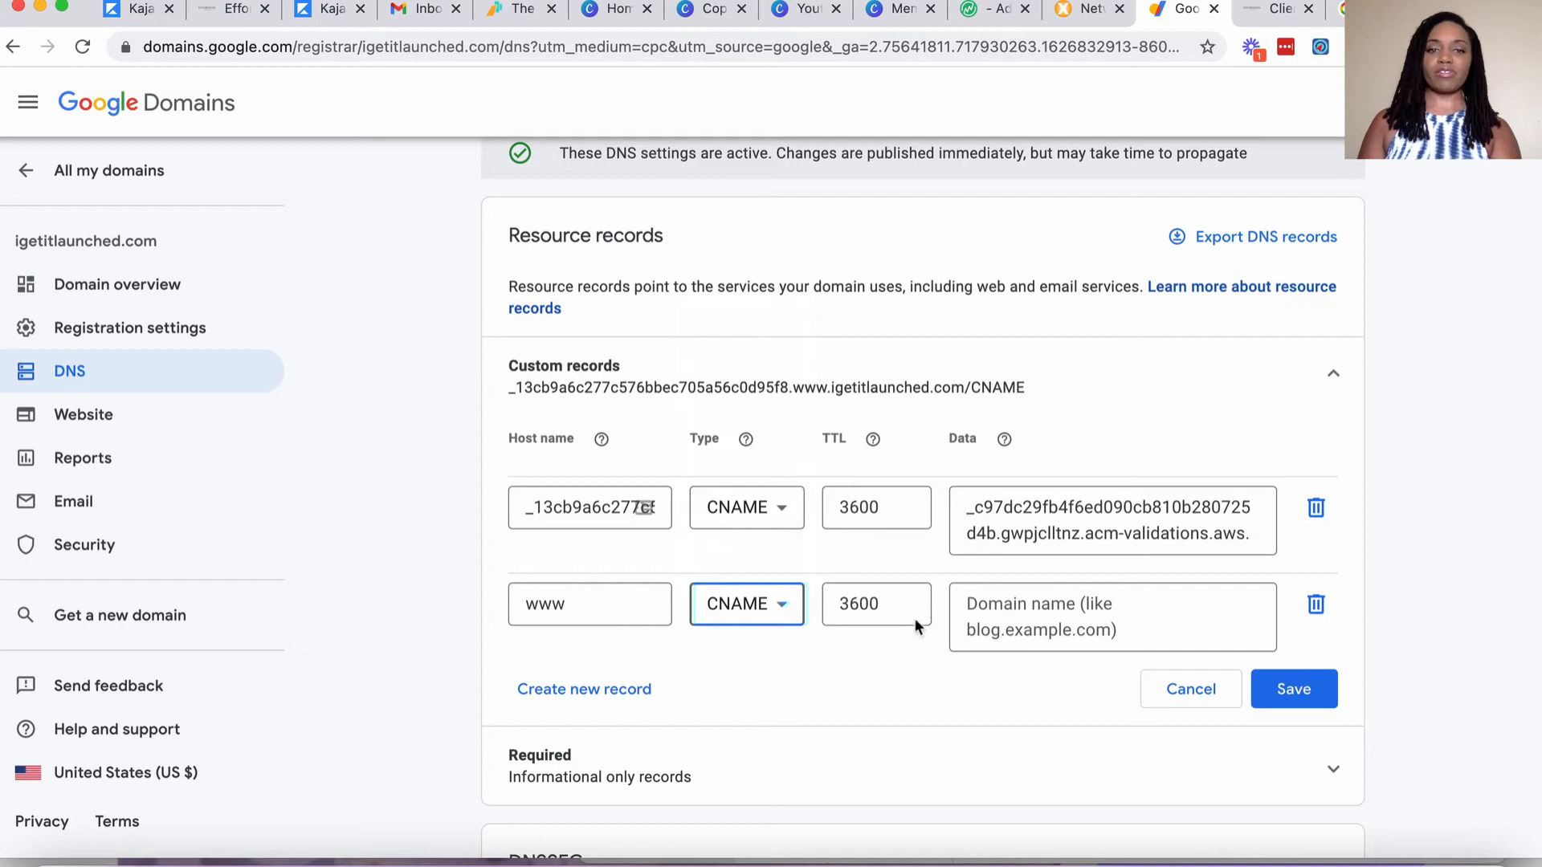
Switch to MemberVault and copy the CNAME value d1i7wpomq8y4zy.cloudfront.net from Step 3: Point Your Custom Domain to MV.
click(984, 16)
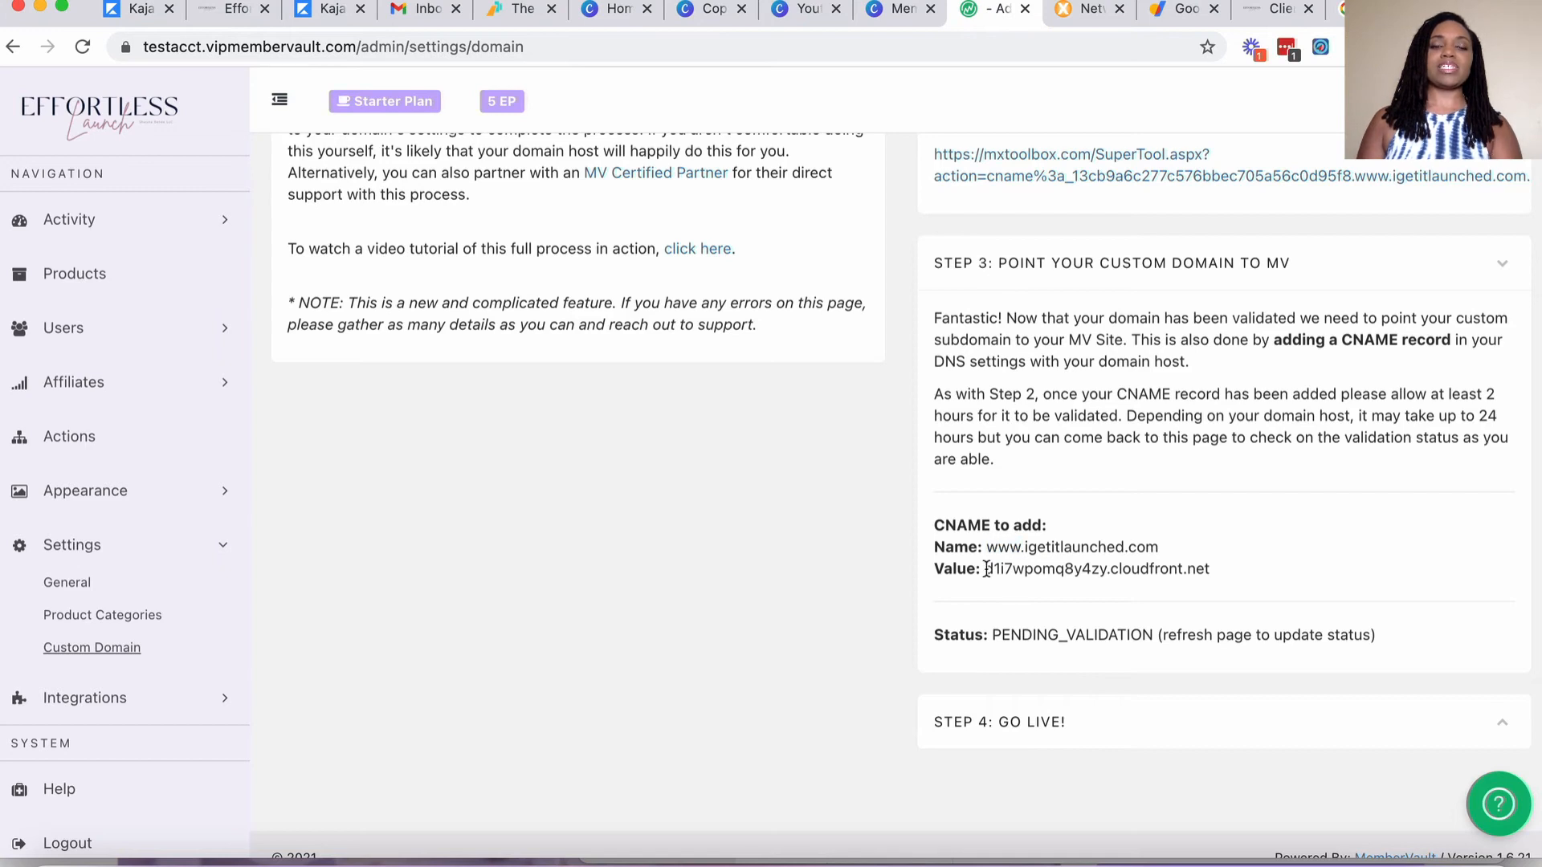
drag(984, 568, 1215, 580)
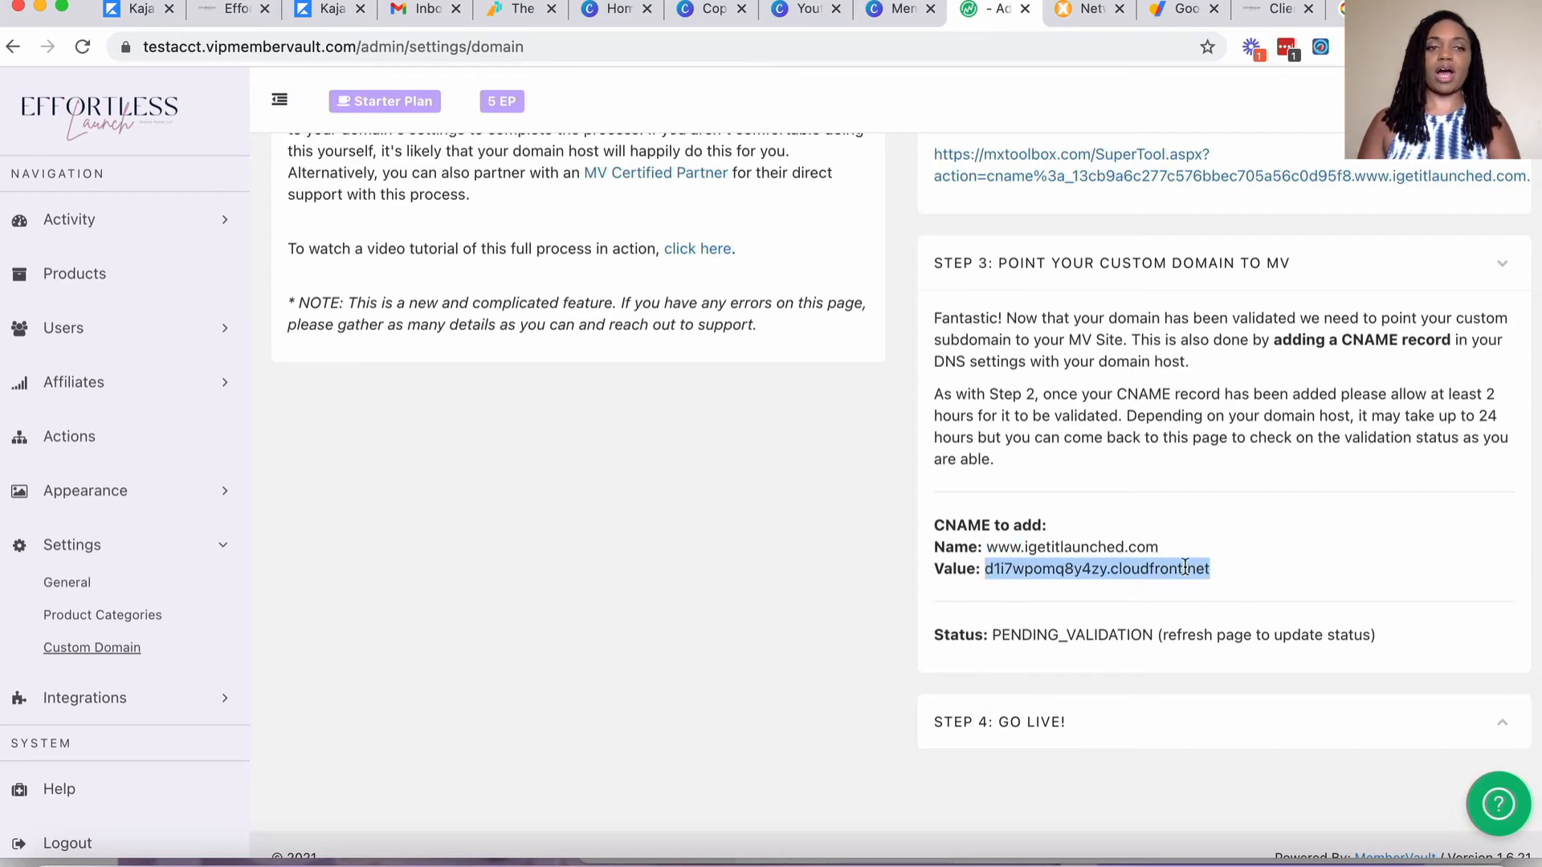
right_click(1185, 567)
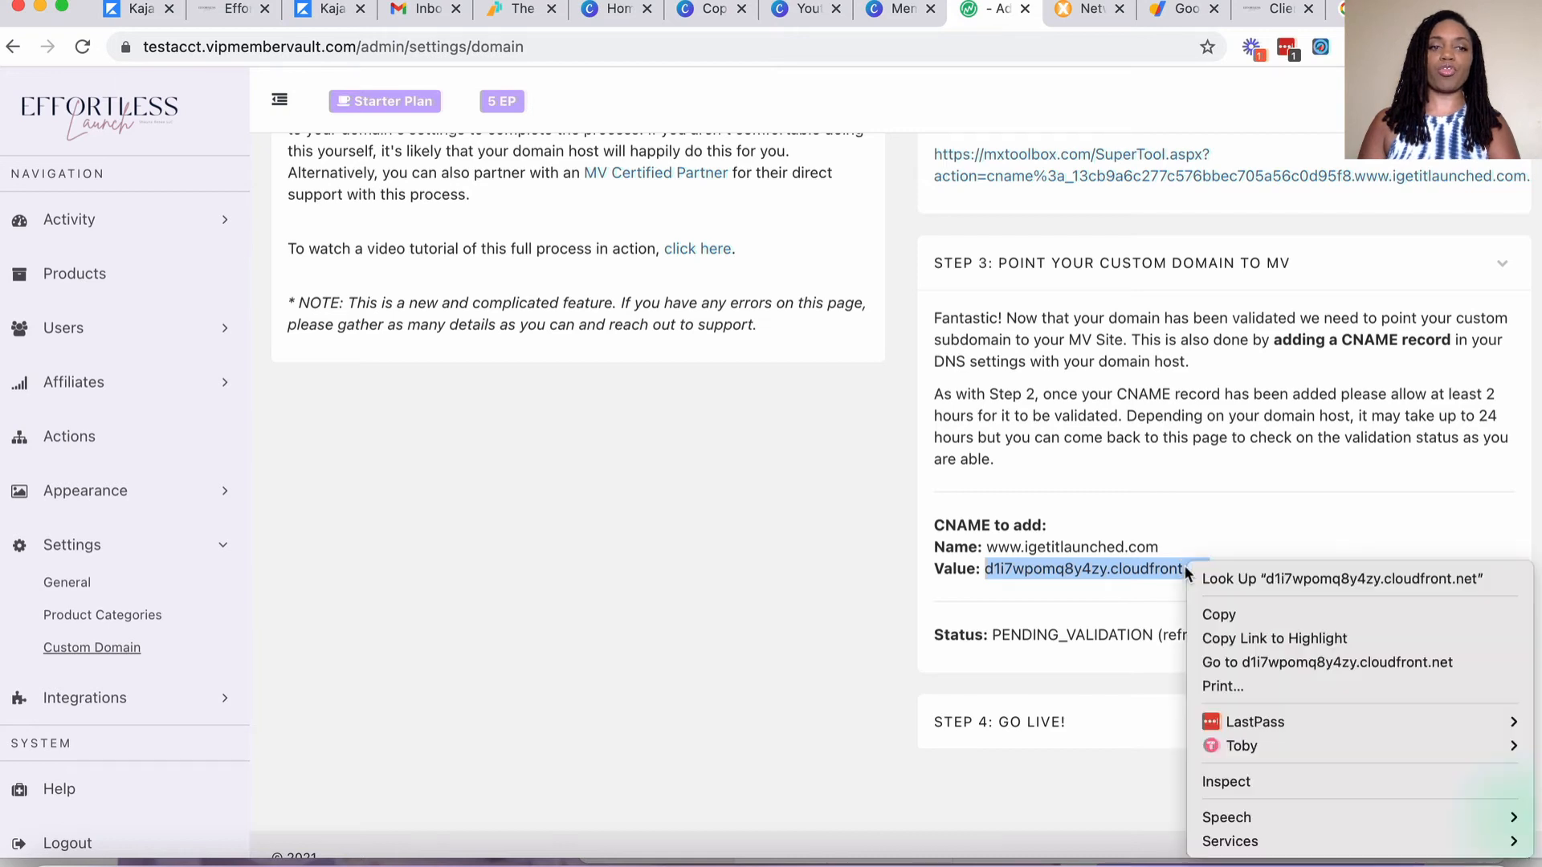
click(1218, 614)
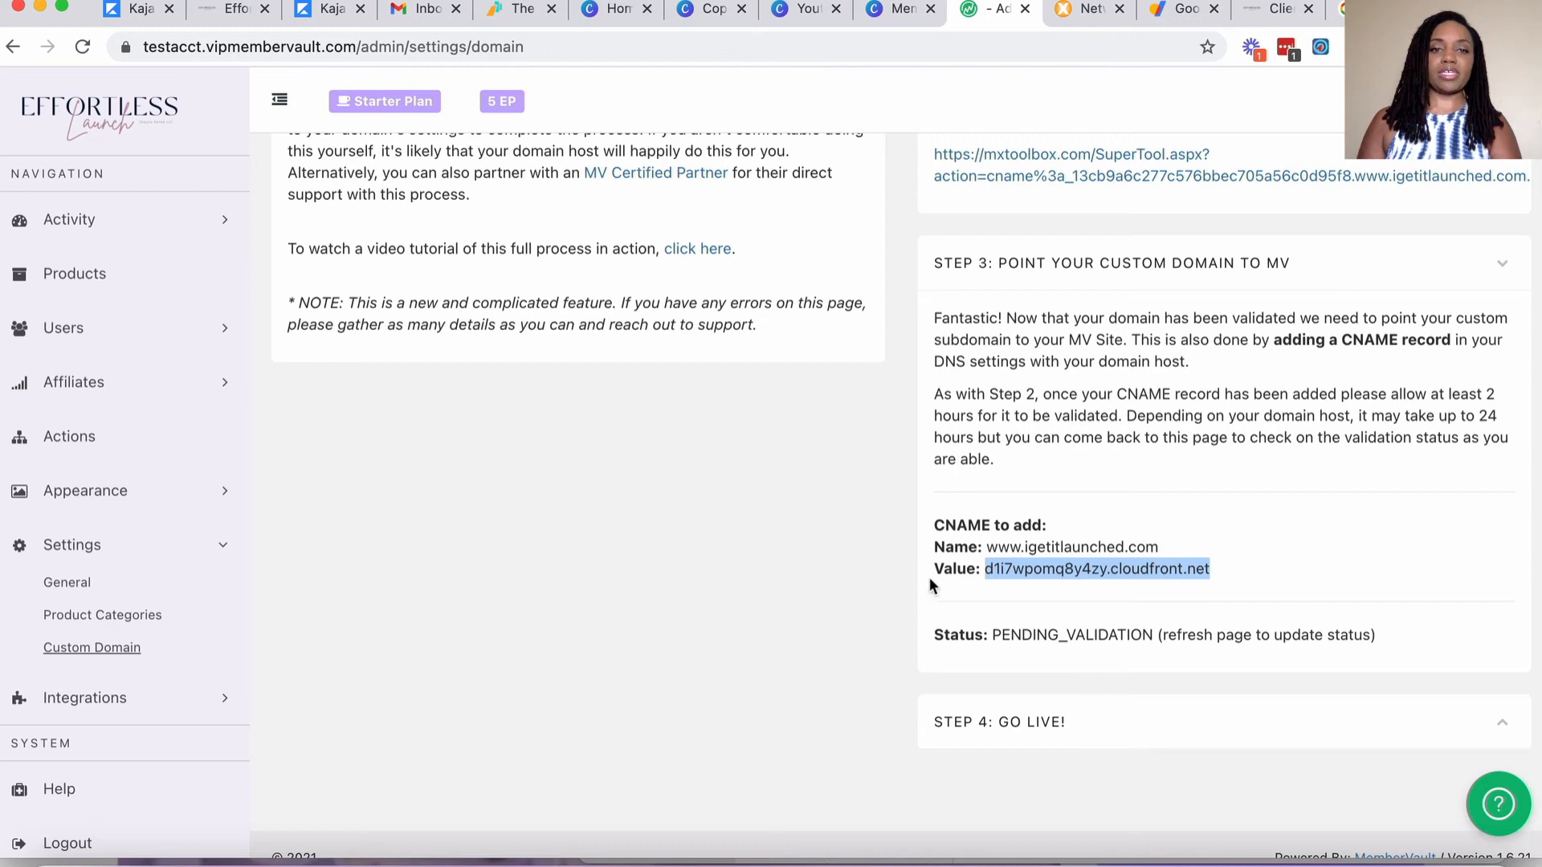
Return to Google Domains, paste d1i7wpomq8y4zy.cloudfront.net as the www record's data and save the custom records.
click(1165, 21)
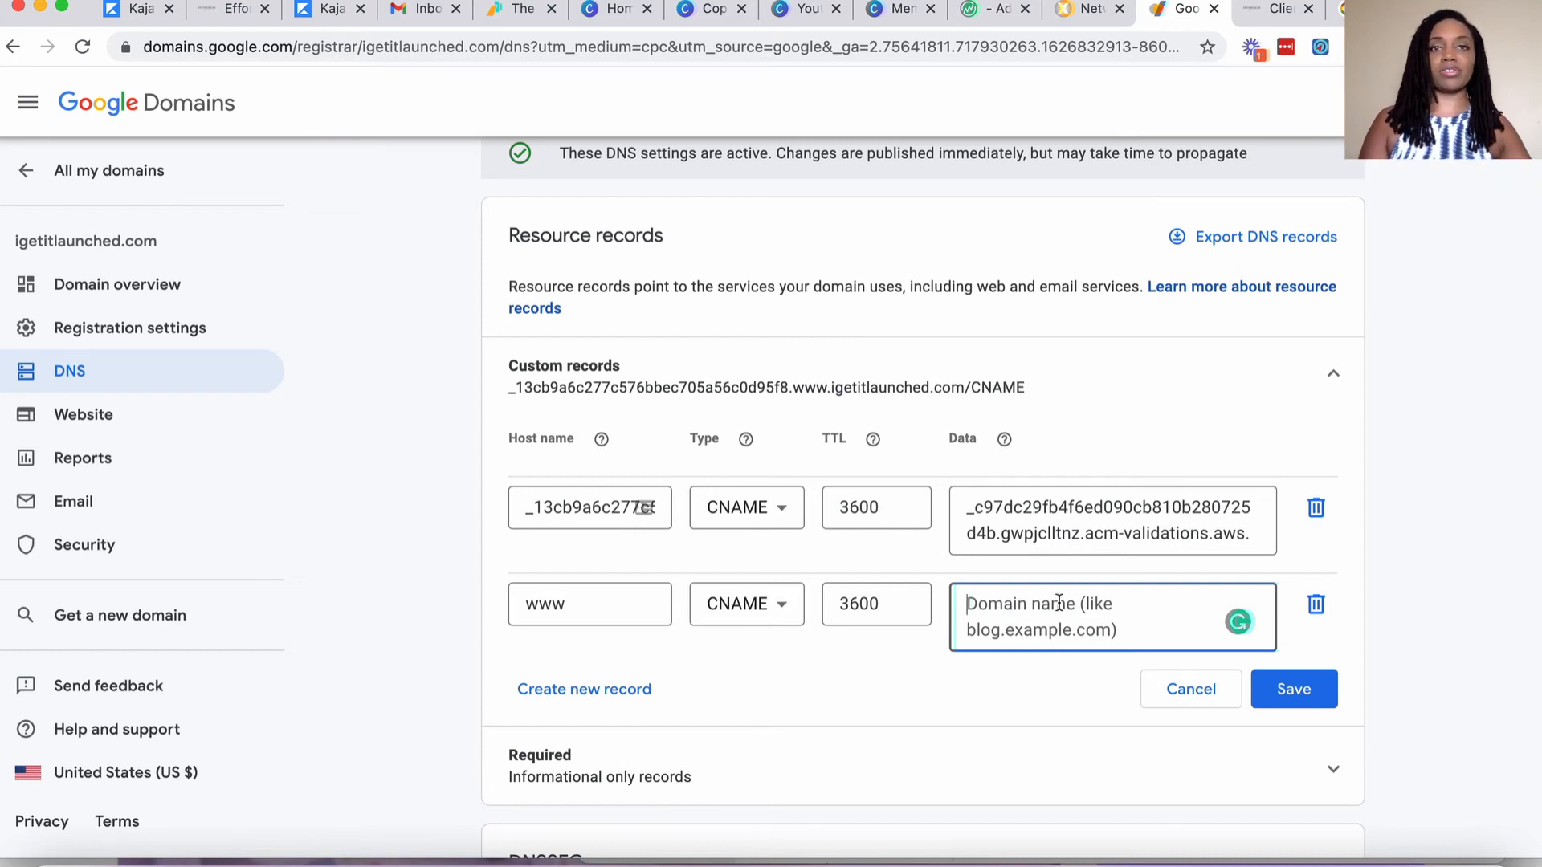
key(super+v)
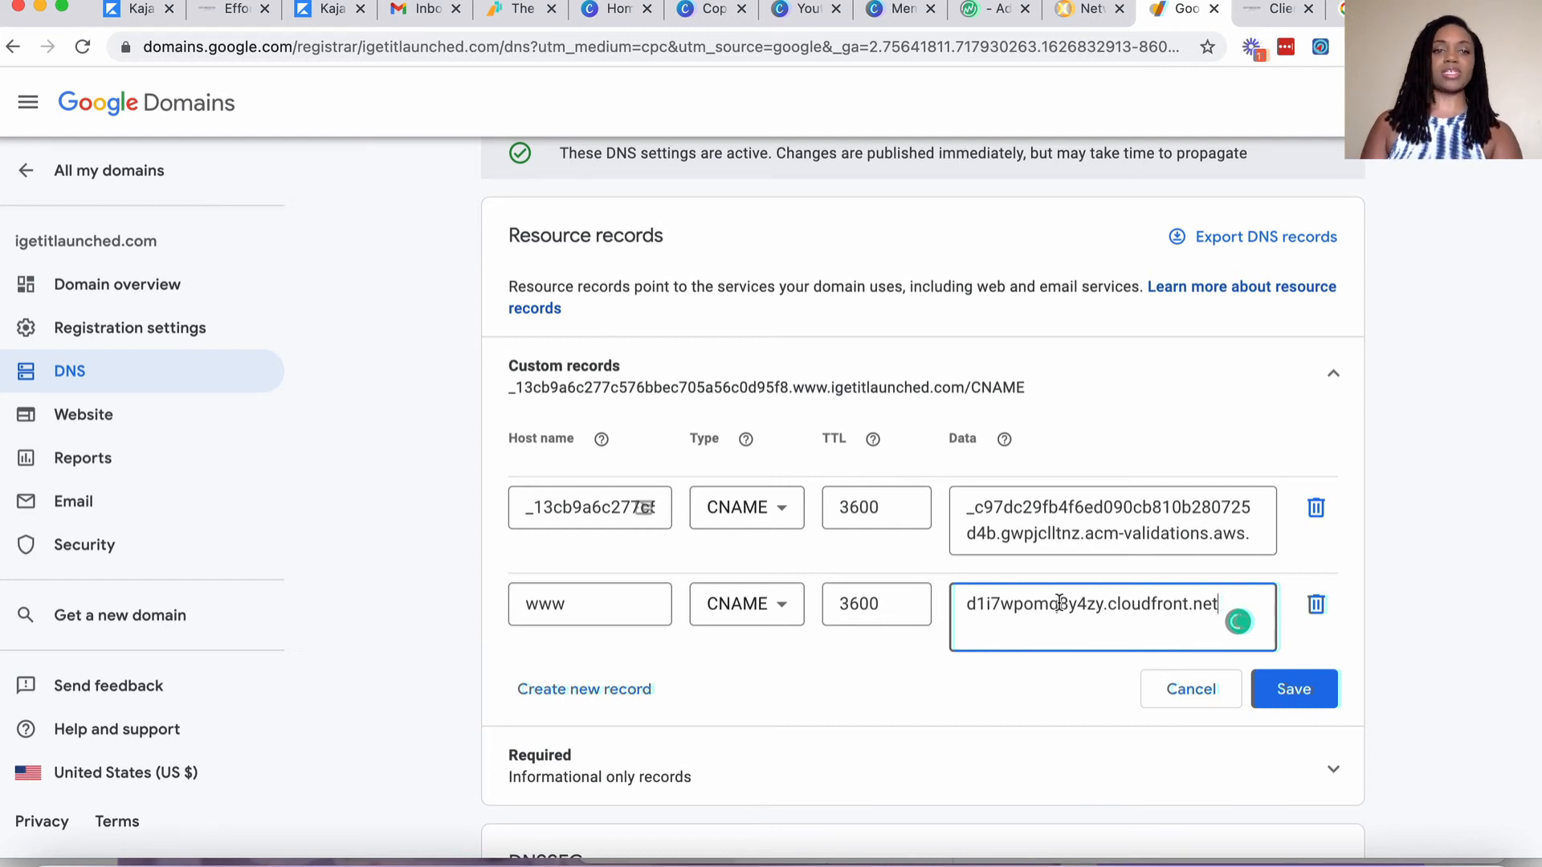
click(1290, 700)
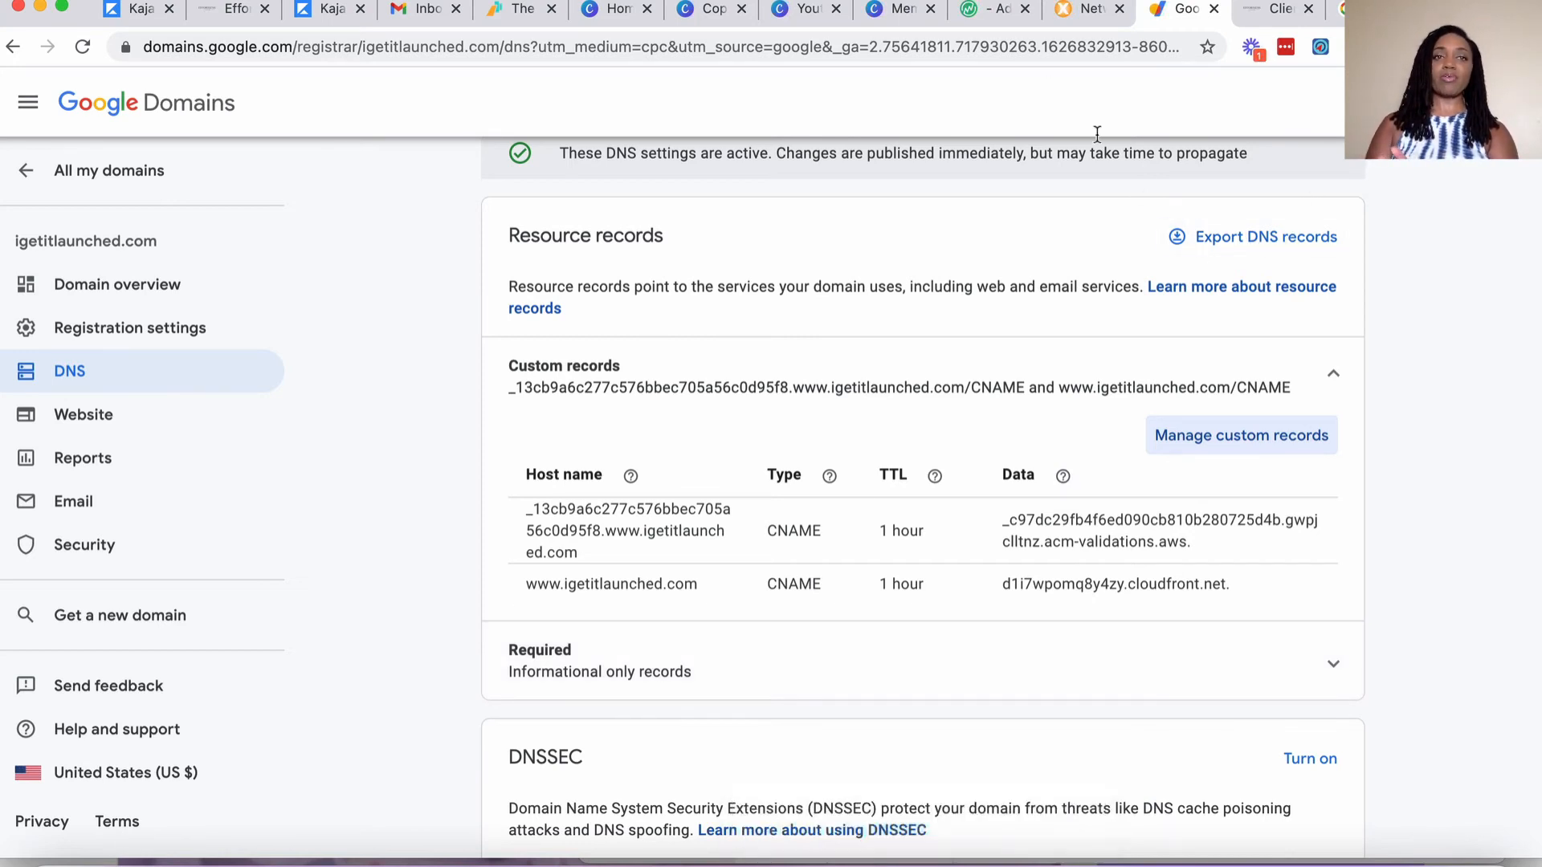
Switch back to MemberVault, reload the custom domain page twice and check the validation status of Step 3: Point Your Custom Domain to MV.
click(994, 10)
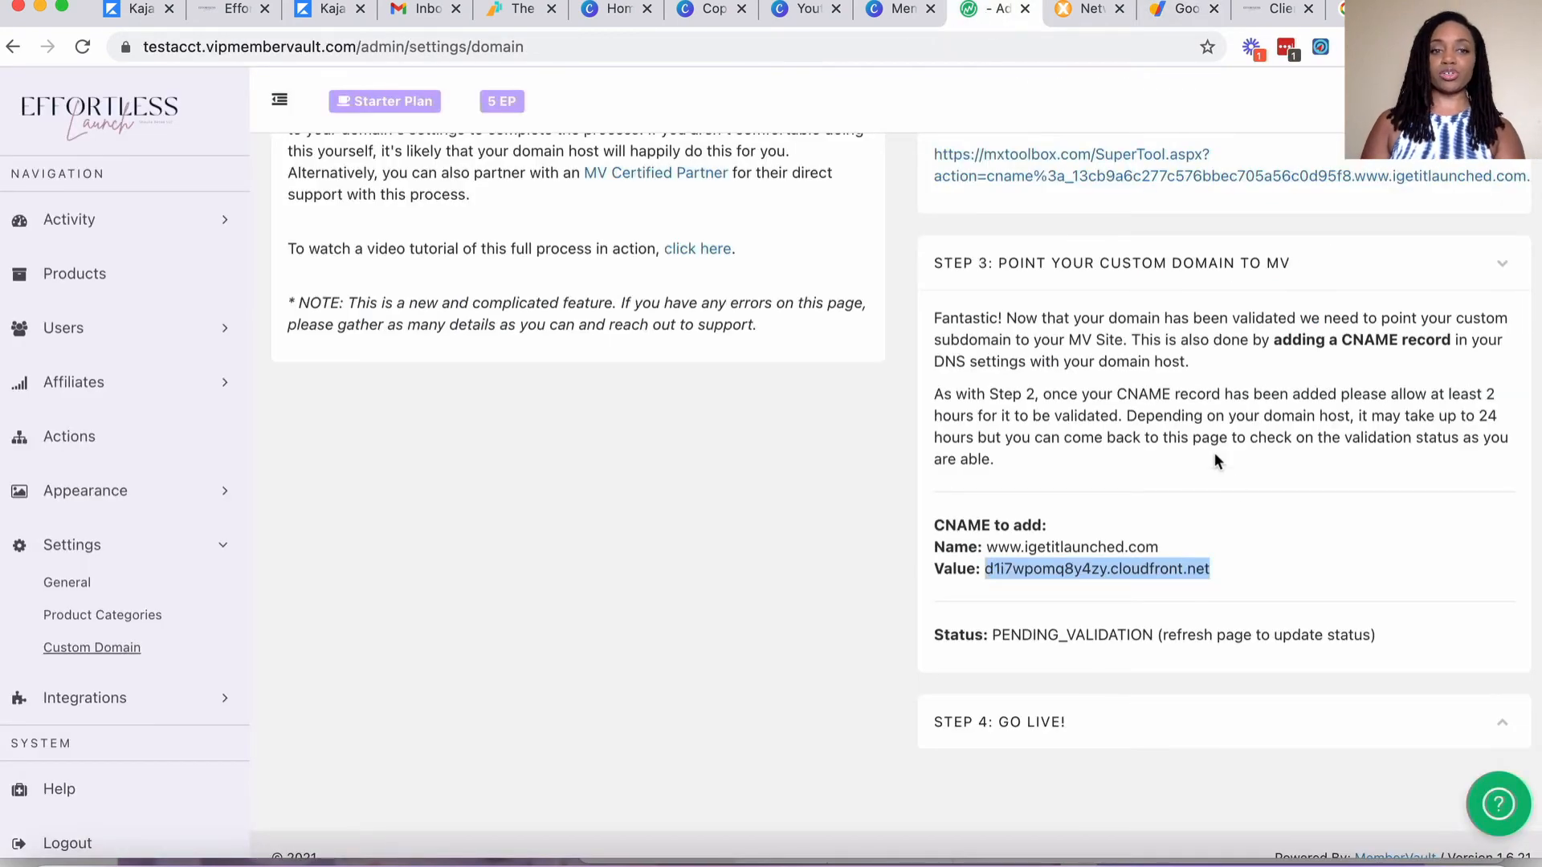
click(1009, 643)
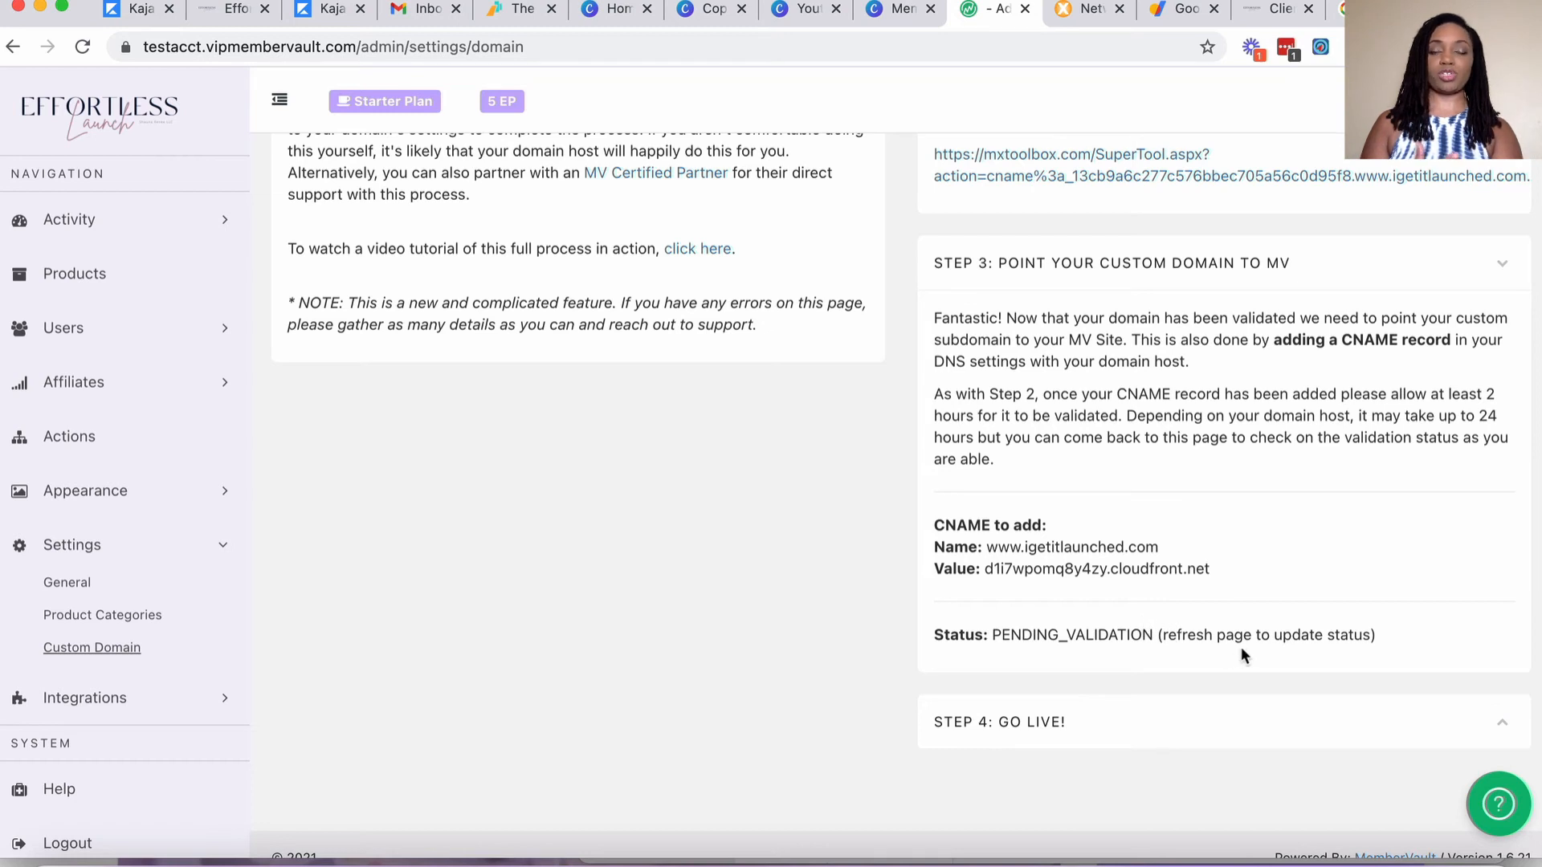
scroll(995, 207, down, 1)
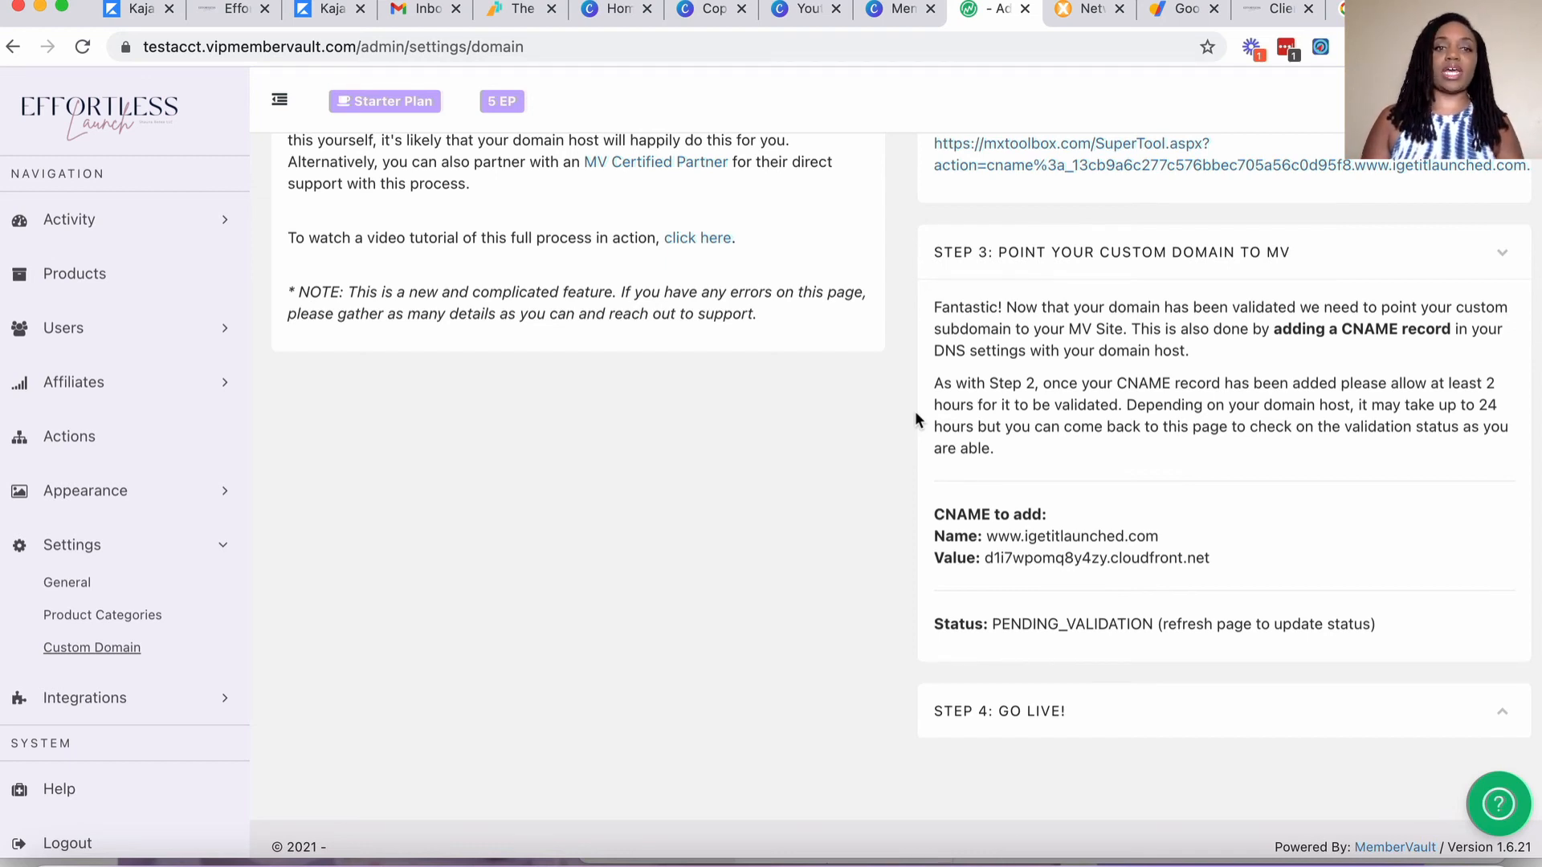
click(883, 42)
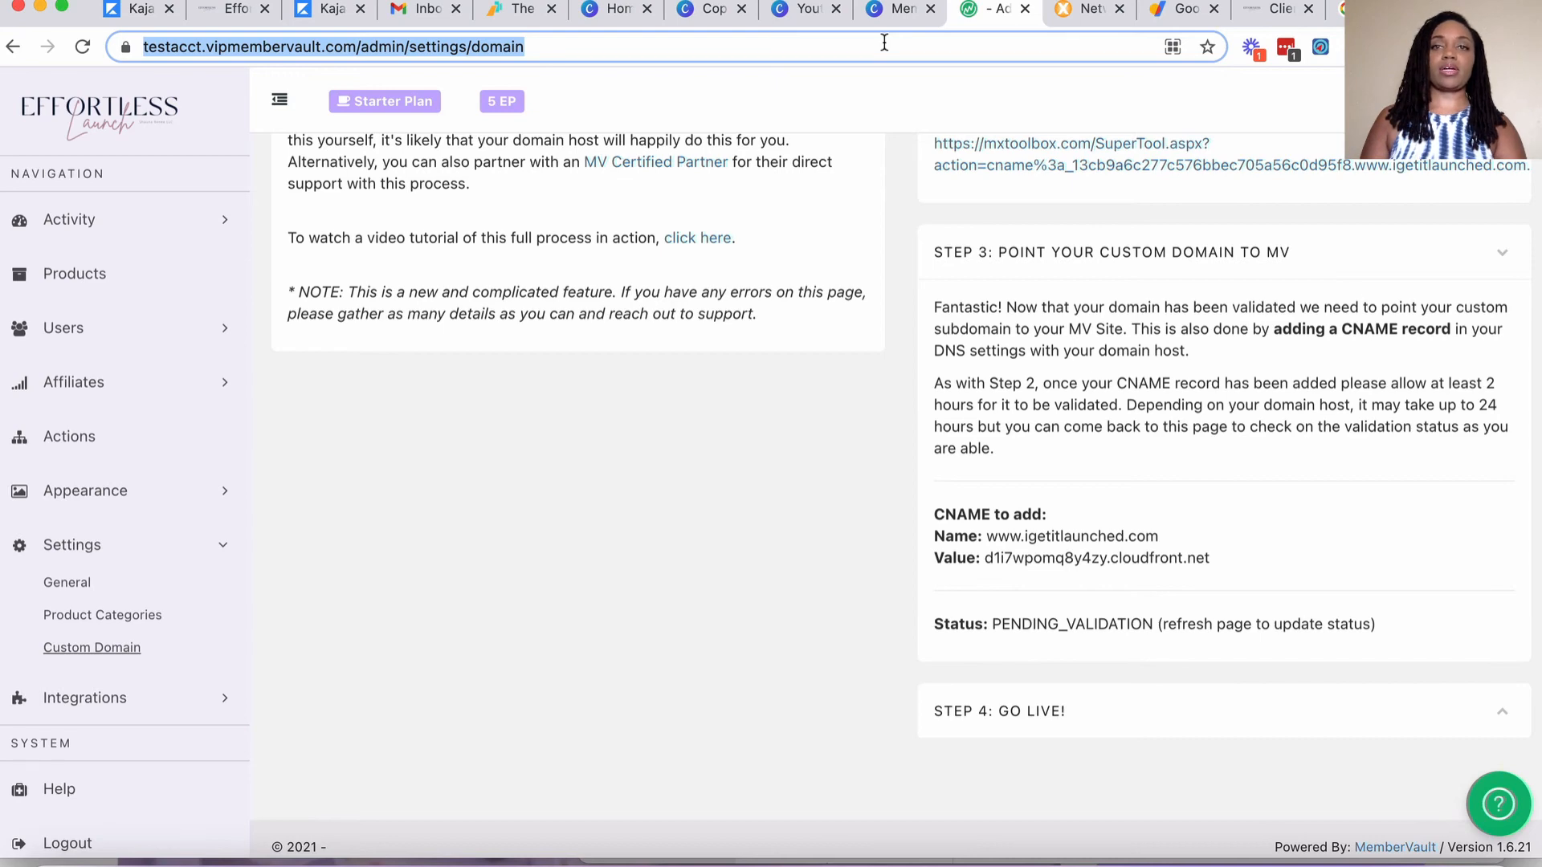
key(Return)
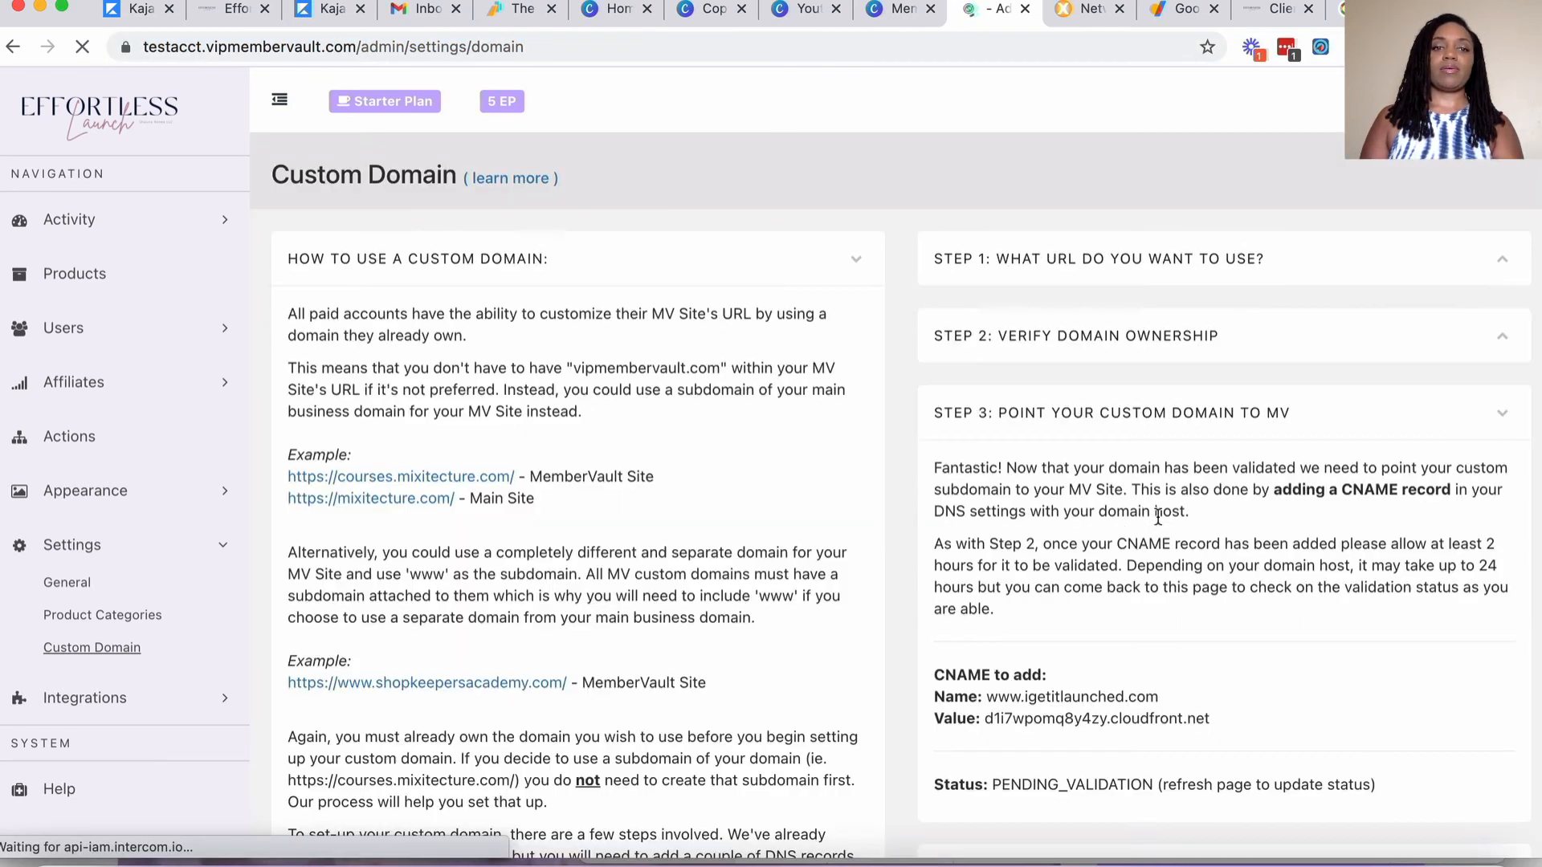
scroll(1158, 516, down, 2)
scroll(1159, 519, down, 2)
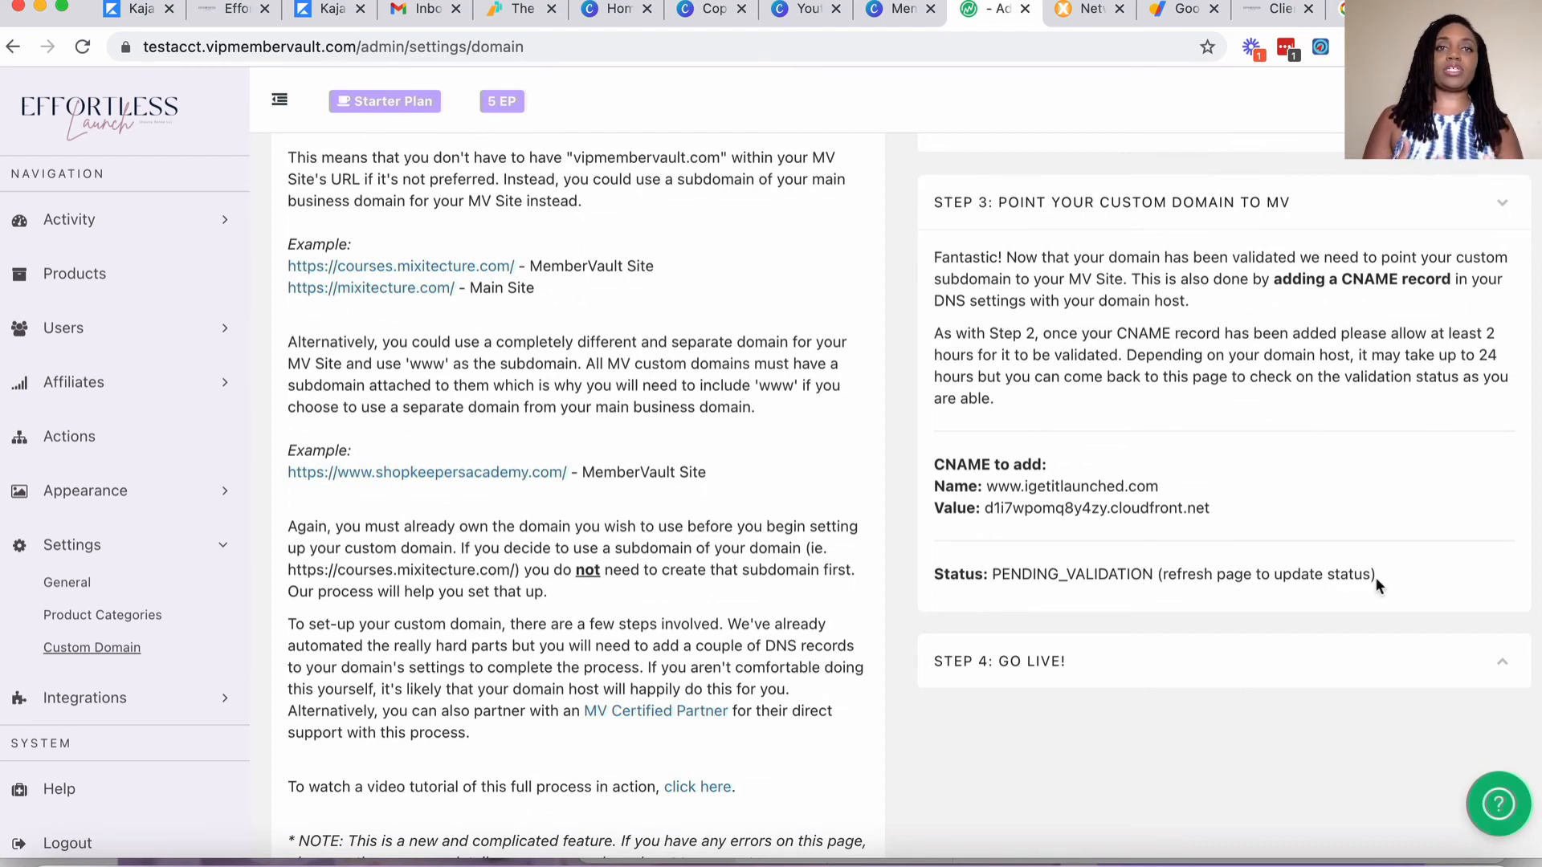
click(1056, 46)
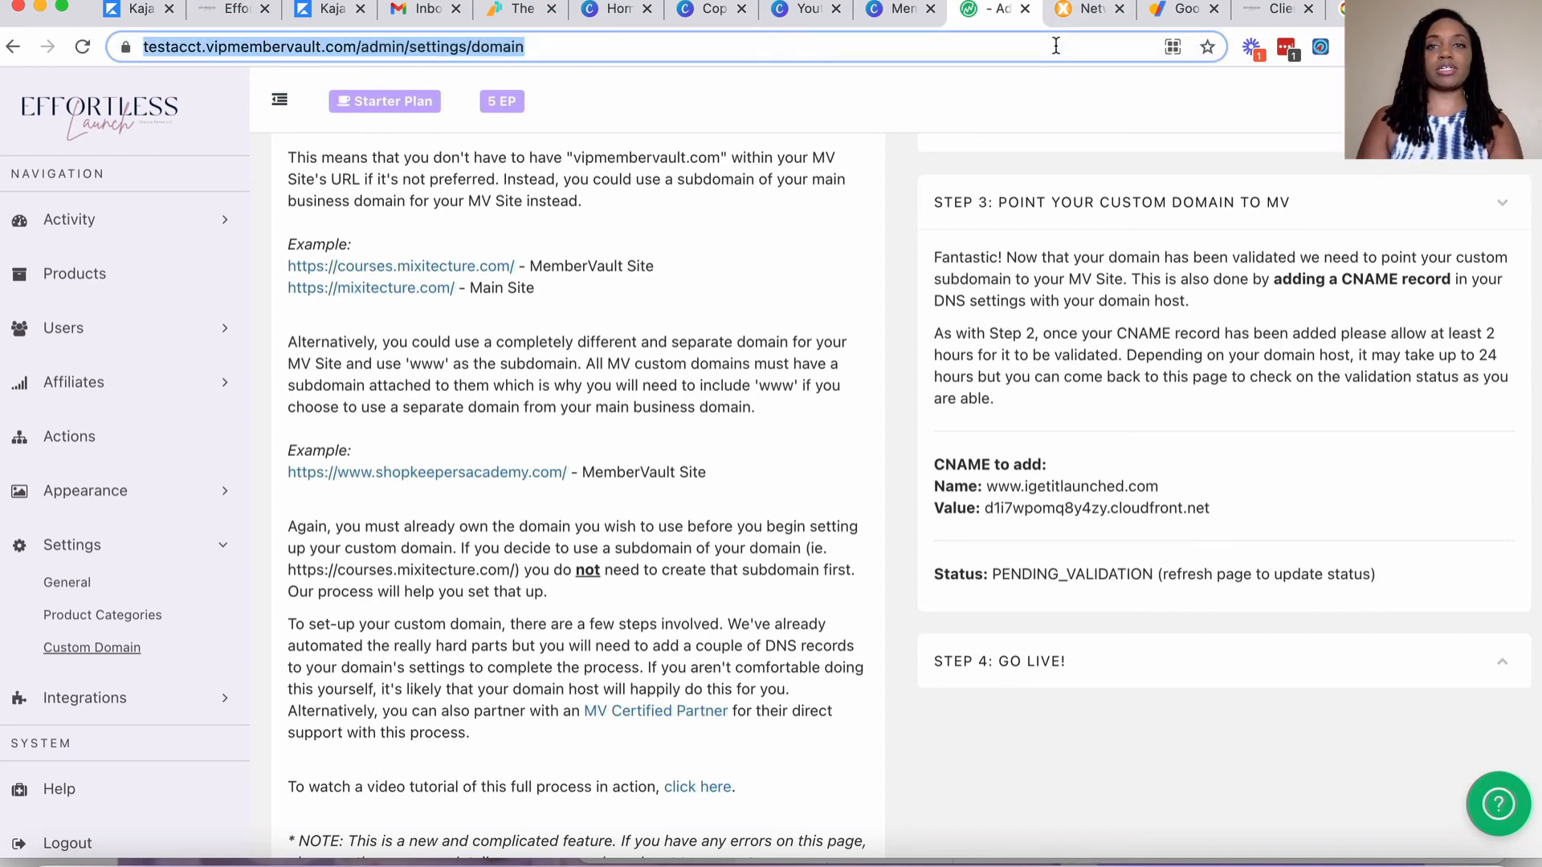
key(Return)
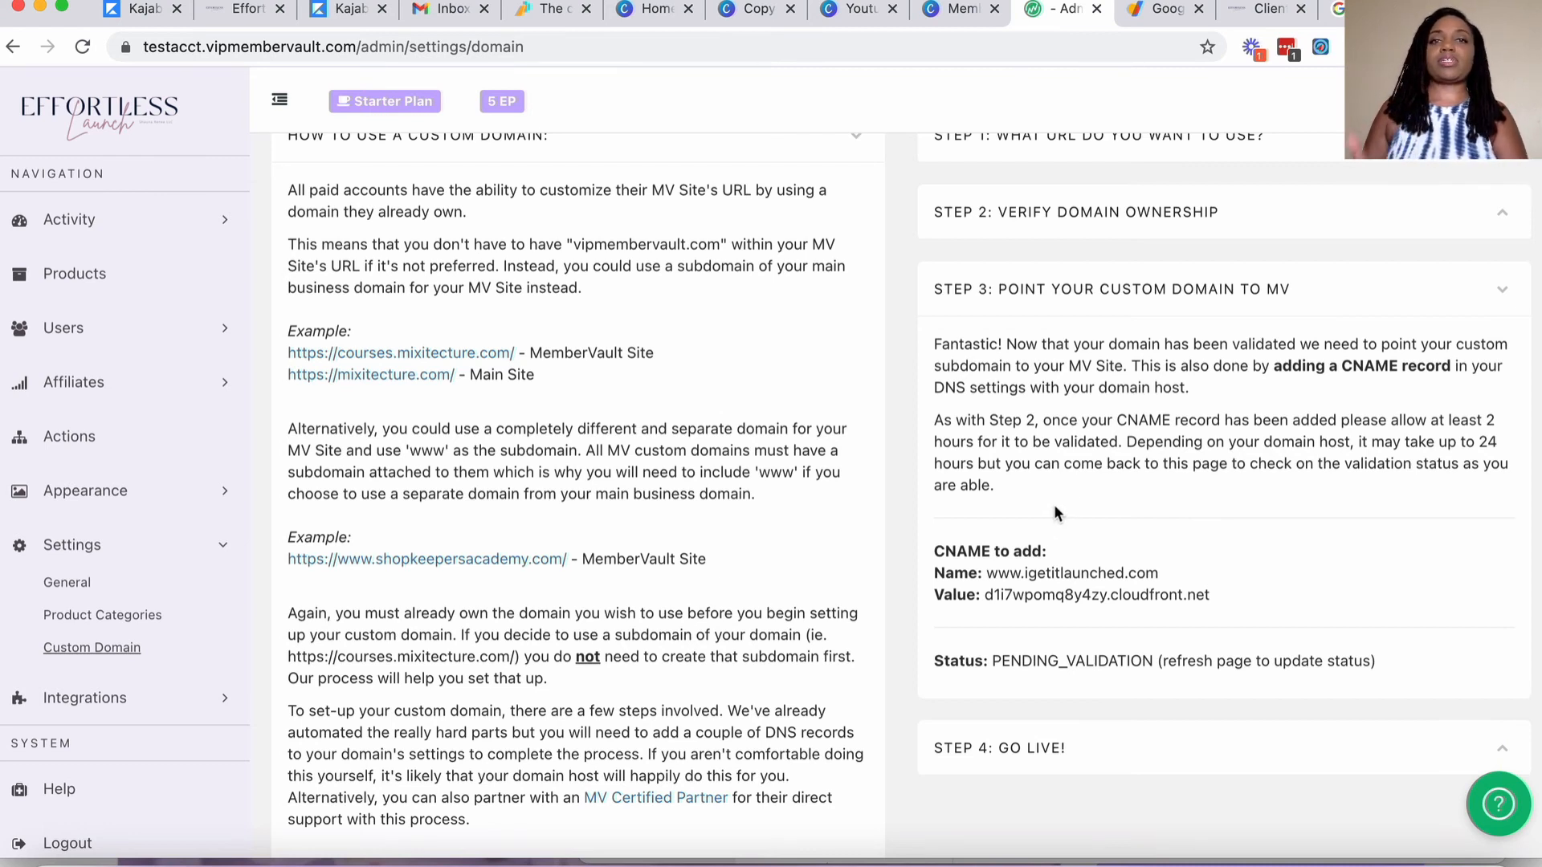
scroll(929, 642, down, 3)
click(929, 642)
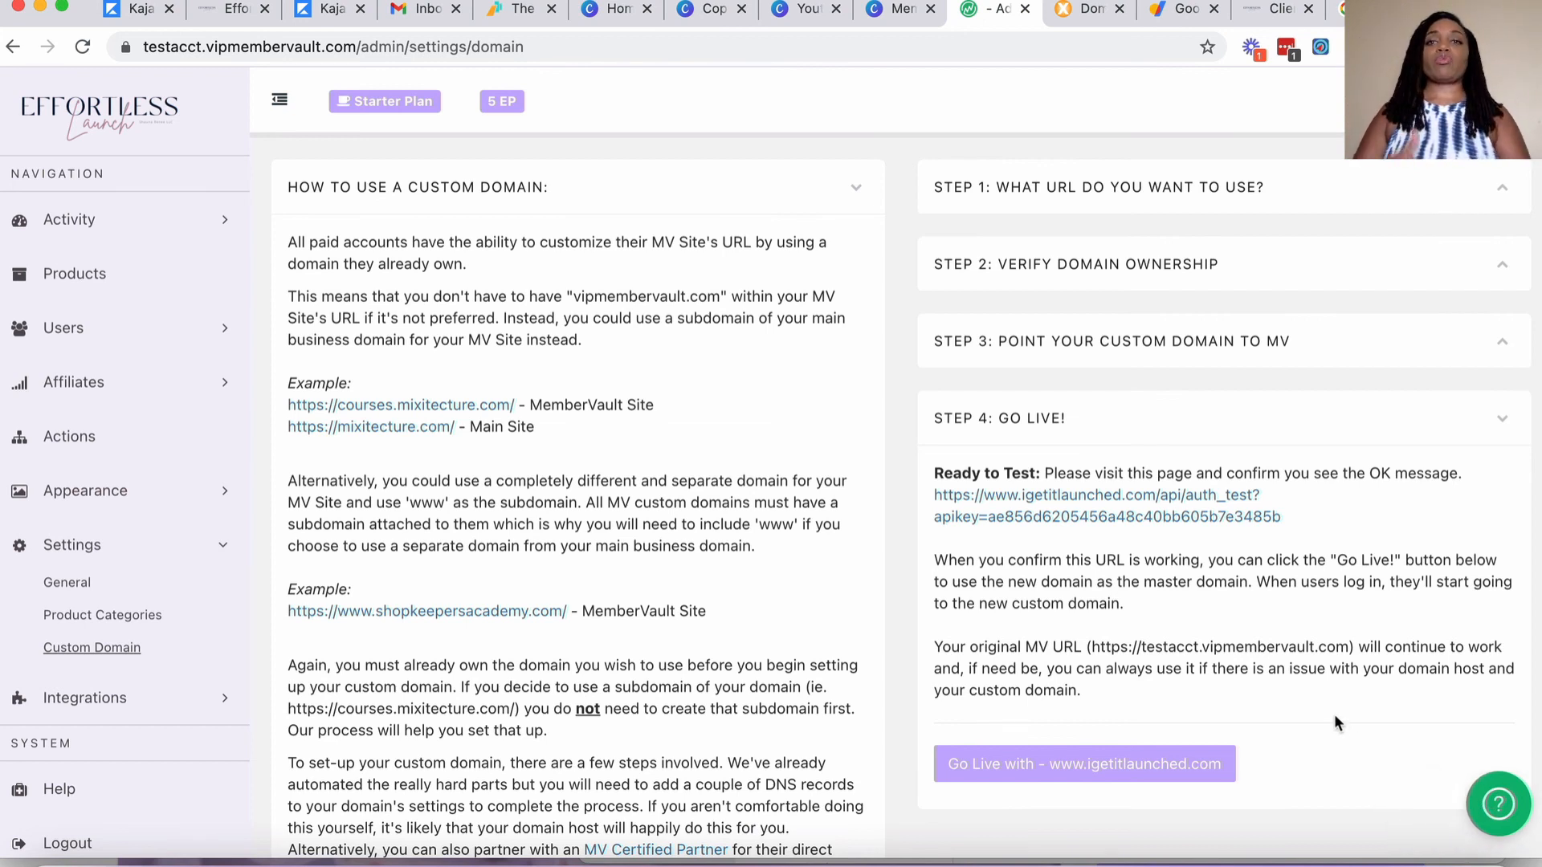
Expand the completed setup steps and highlight the full CNAME name under Step 2: Verify Domain Ownership for review.
scroll(1333, 715, up, 1)
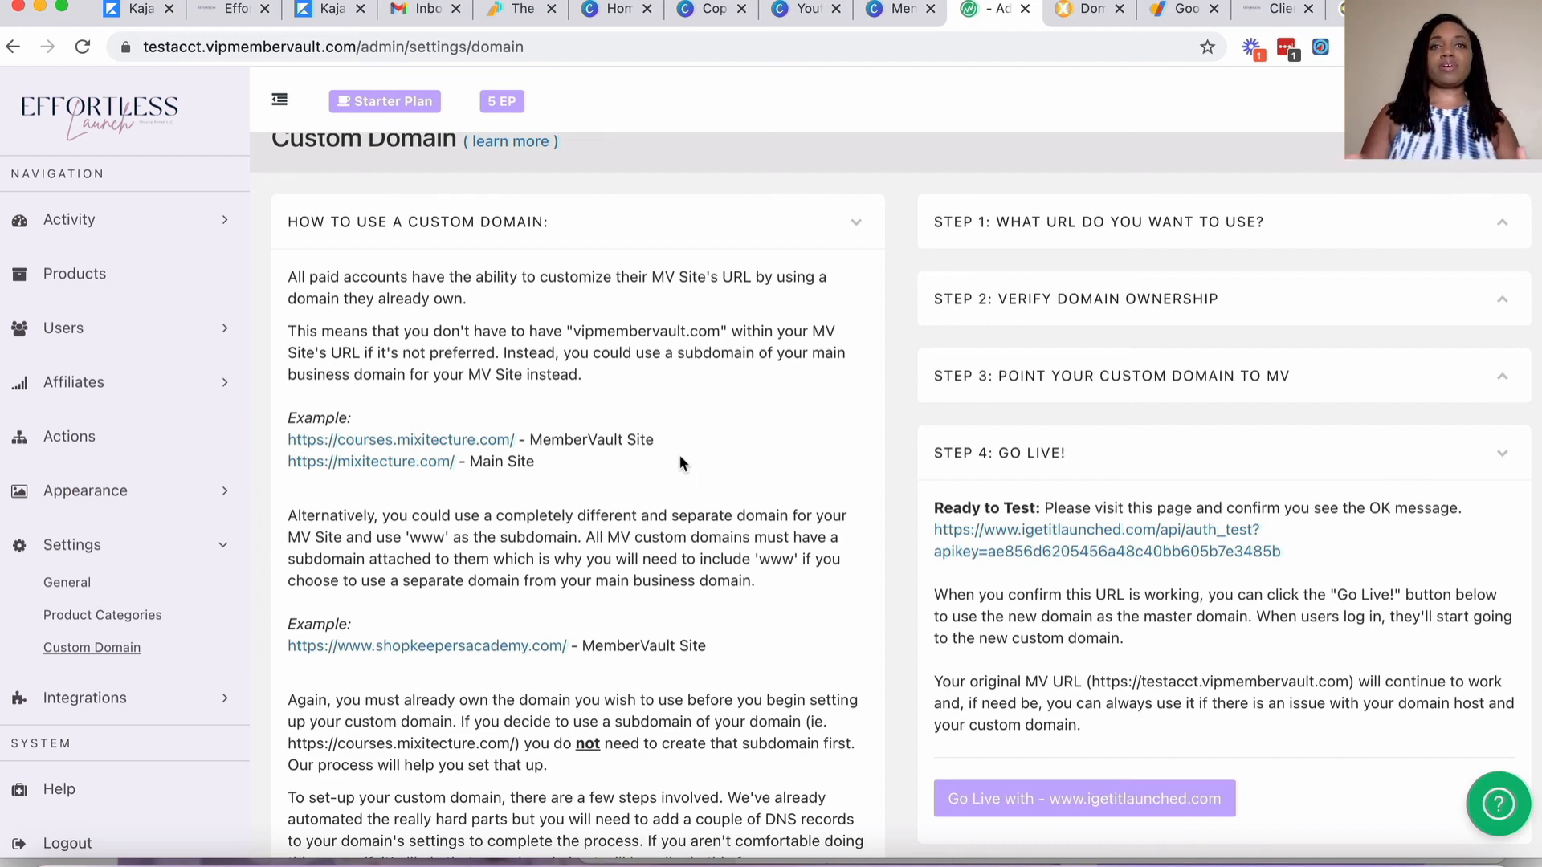
click(1134, 376)
scroll(1134, 364, down, 2)
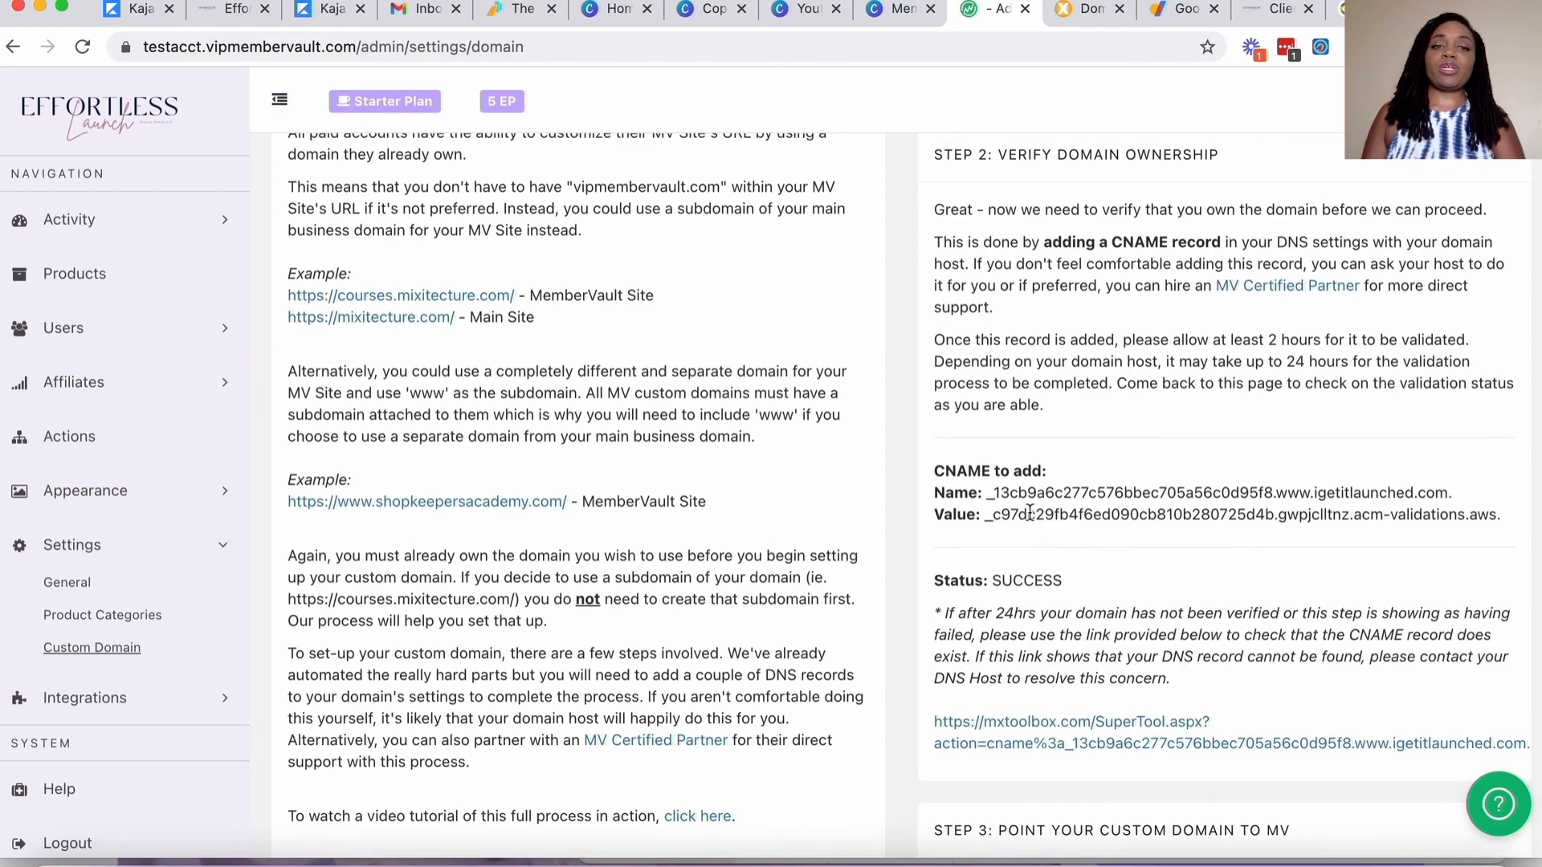
drag(985, 493, 1451, 492)
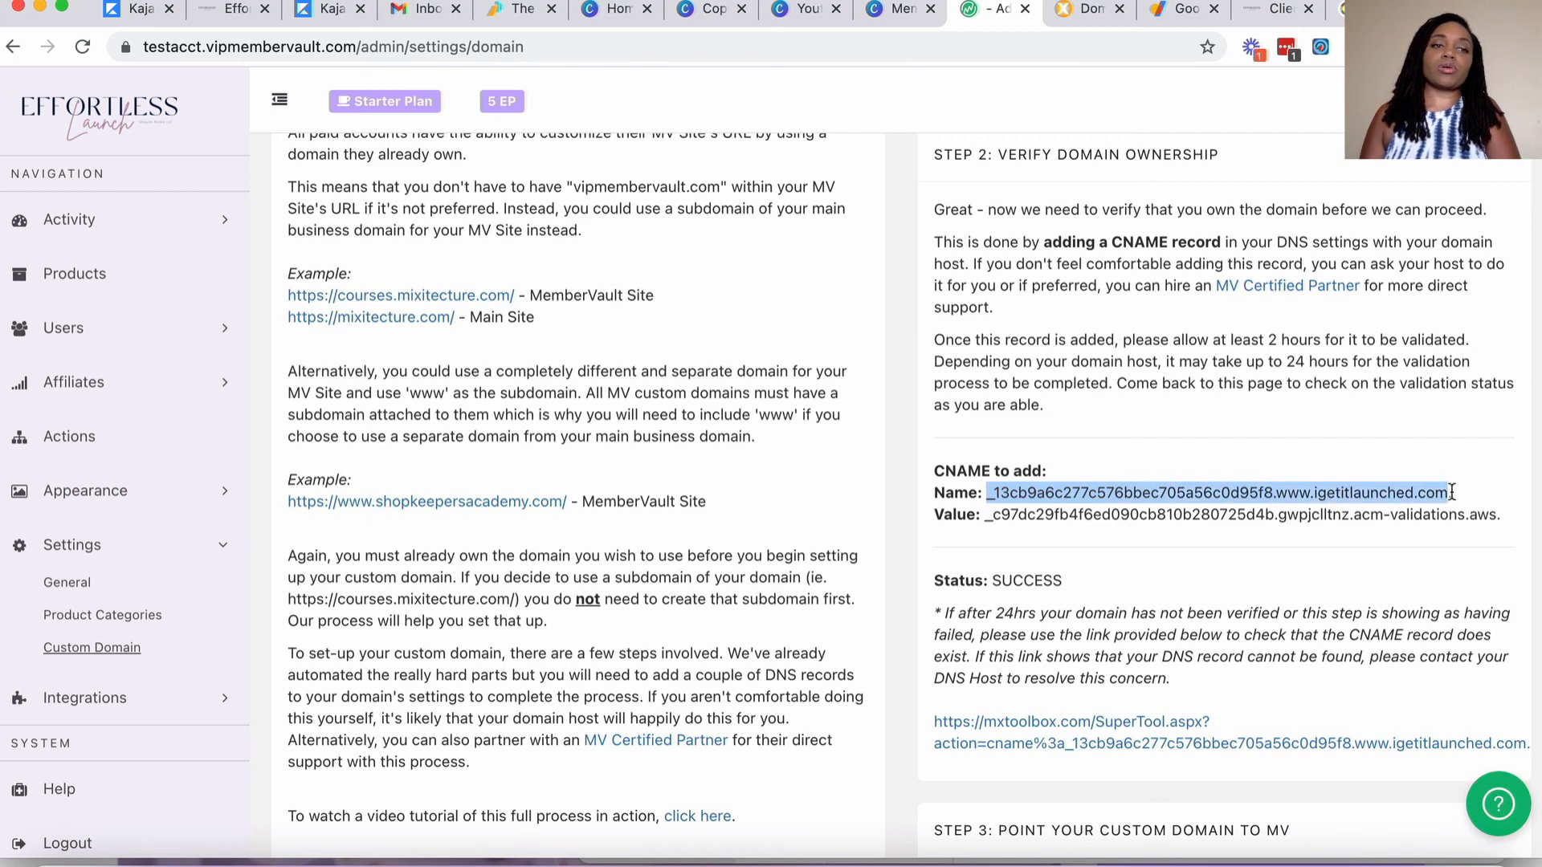